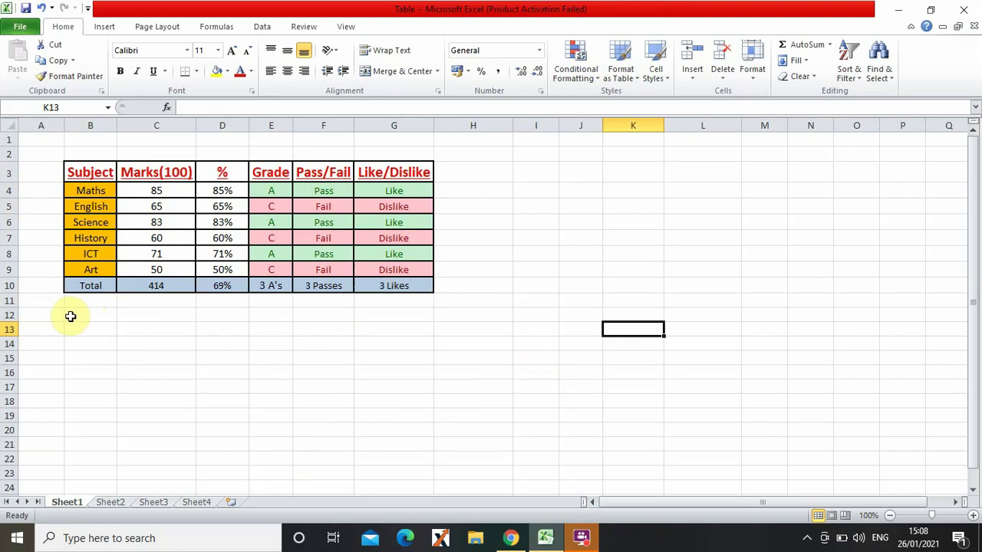
# - Apply All Borders to the range B12:G20 to create an empty grid below the existing table
pyautogui.click(69, 314)
pyautogui.moveTo(127, 314); pyautogui.dragTo(398, 430)
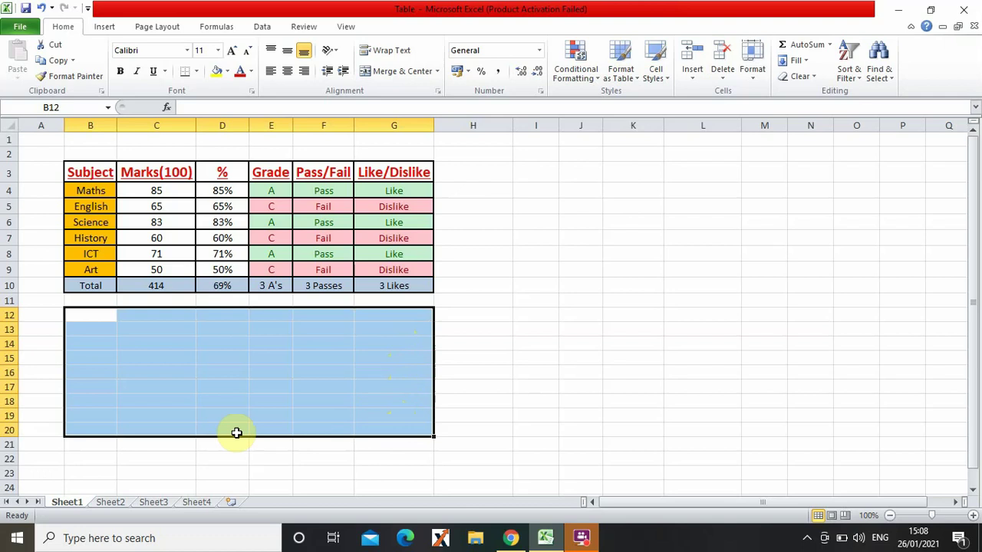
pyautogui.click(197, 73)
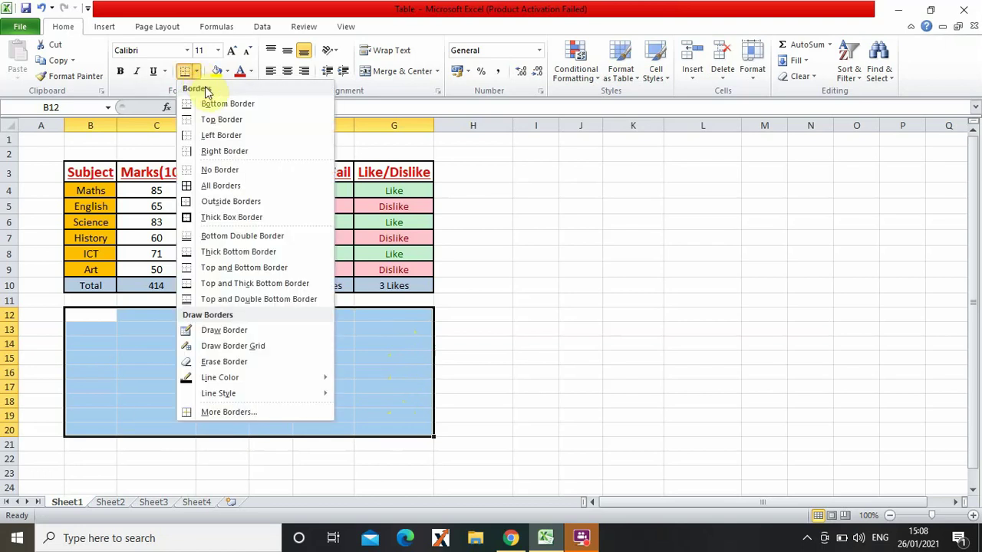
pyautogui.click(244, 223)
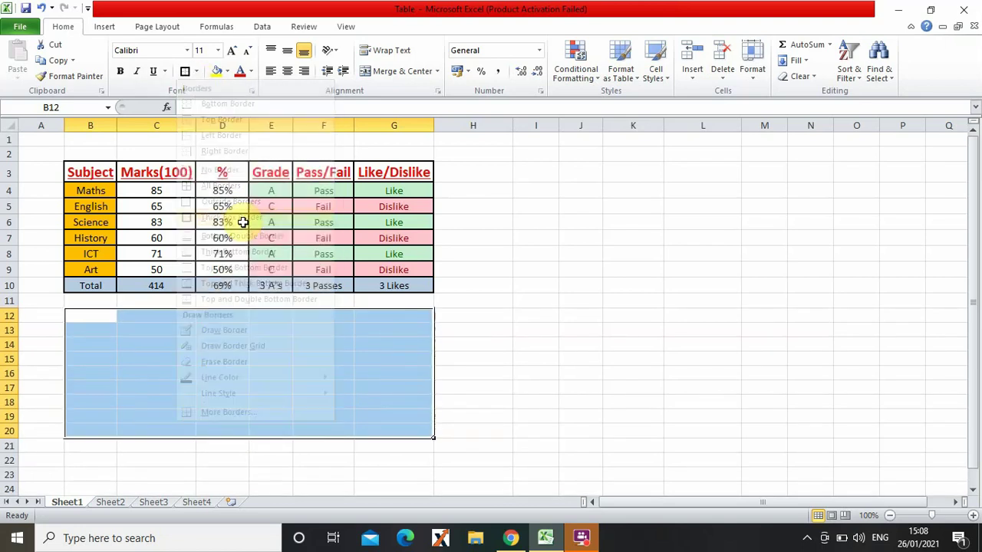
pyautogui.click(197, 72)
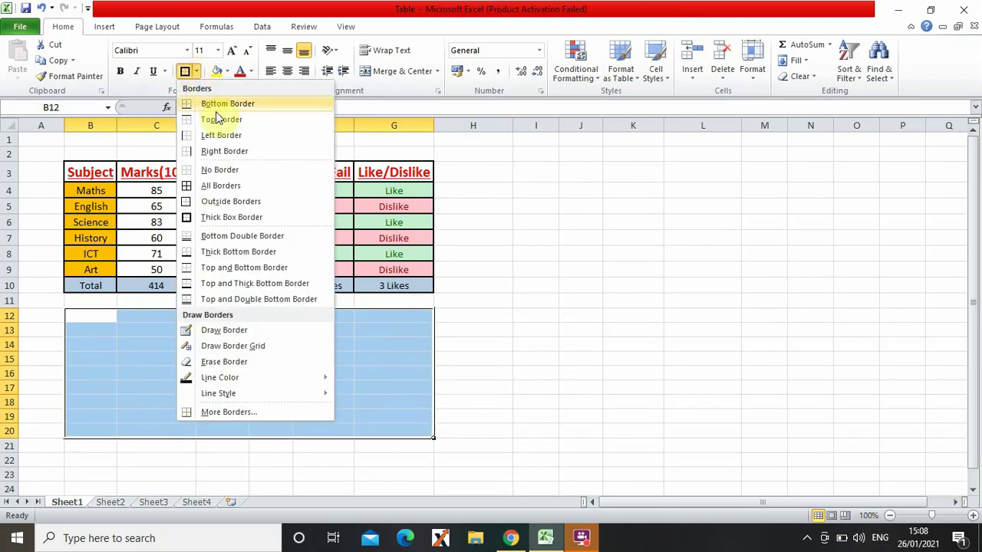
pyautogui.click(244, 187)
pyautogui.click(694, 441)
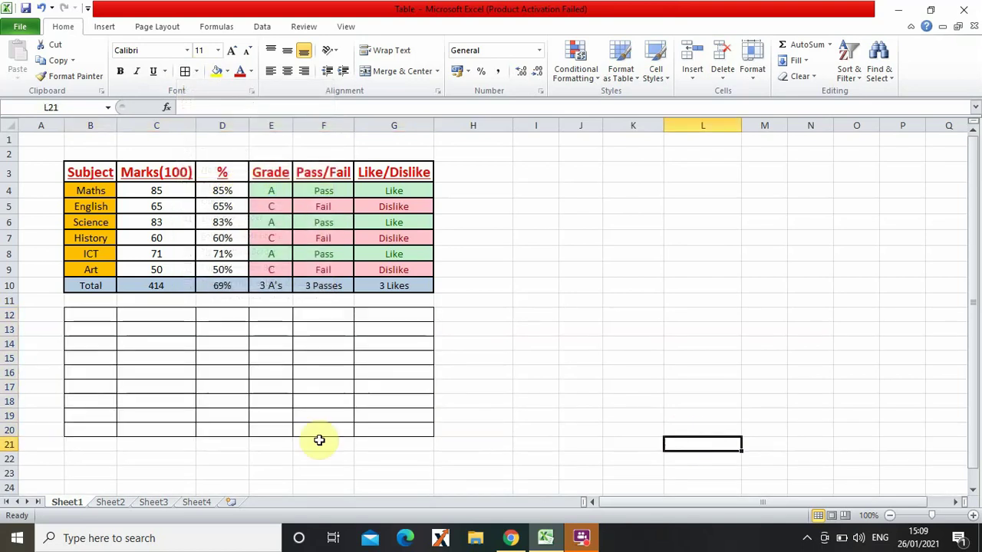
# - Enter the heading "Subject" in B12 and center-align the whole range B12:G20
pyautogui.click(94, 312)
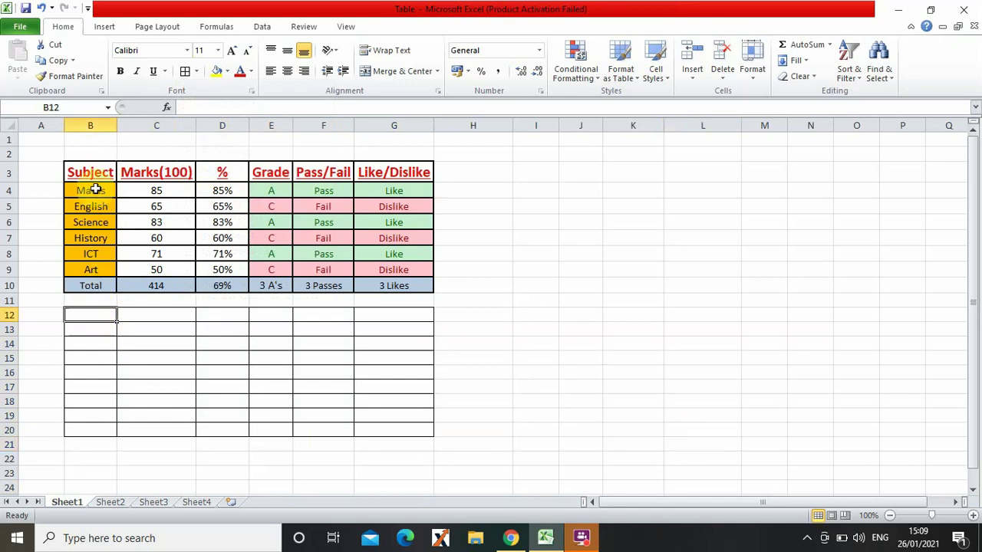
pyautogui.doubleClick(84, 316)
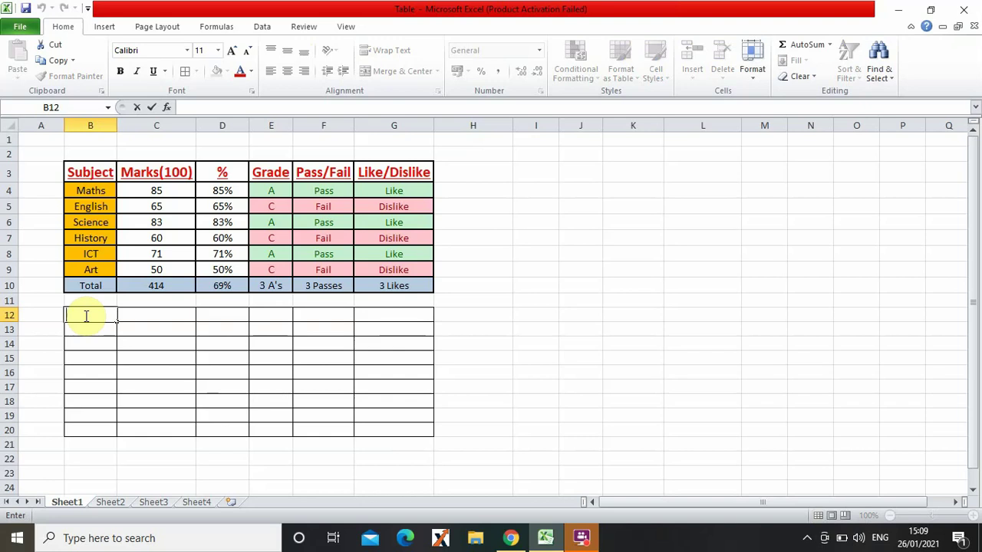
pyautogui.click(85, 316)
pyautogui.write('Subject')
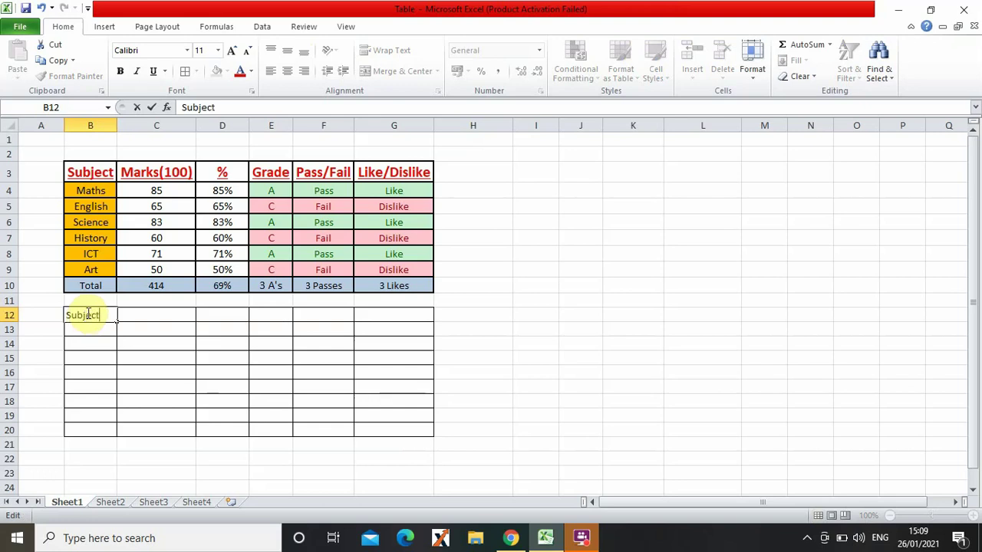
pyautogui.click(37, 313)
pyautogui.moveTo(77, 317); pyautogui.dragTo(427, 425)
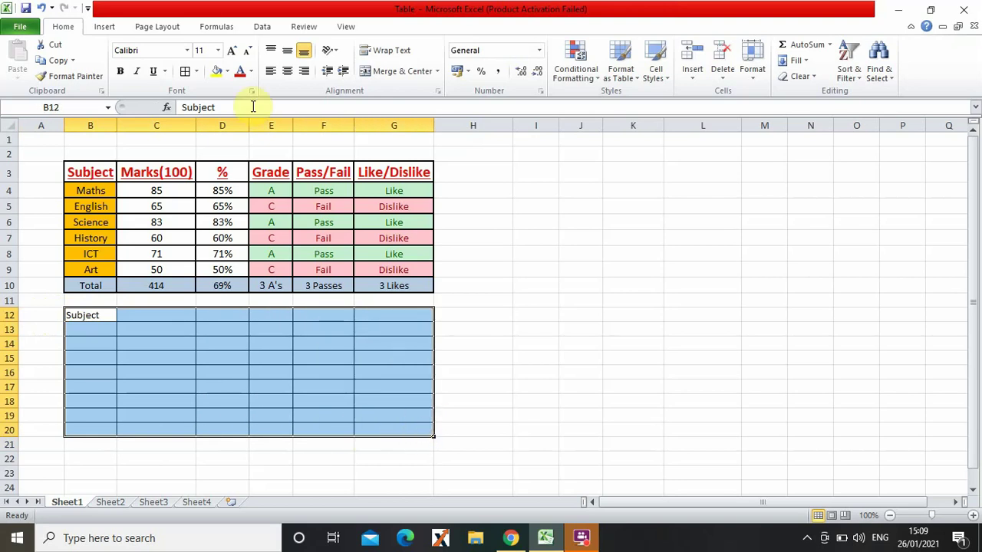
pyautogui.click(288, 77)
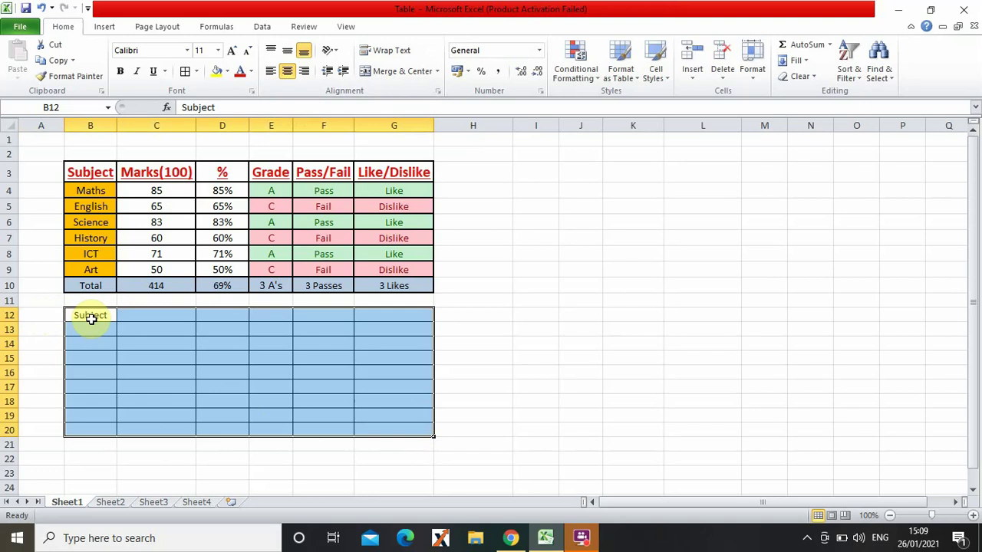
# - Enter the headings "Marks(100)", "%" and "Grade" in cells C12, D12 and E12
pyautogui.click(146, 318)
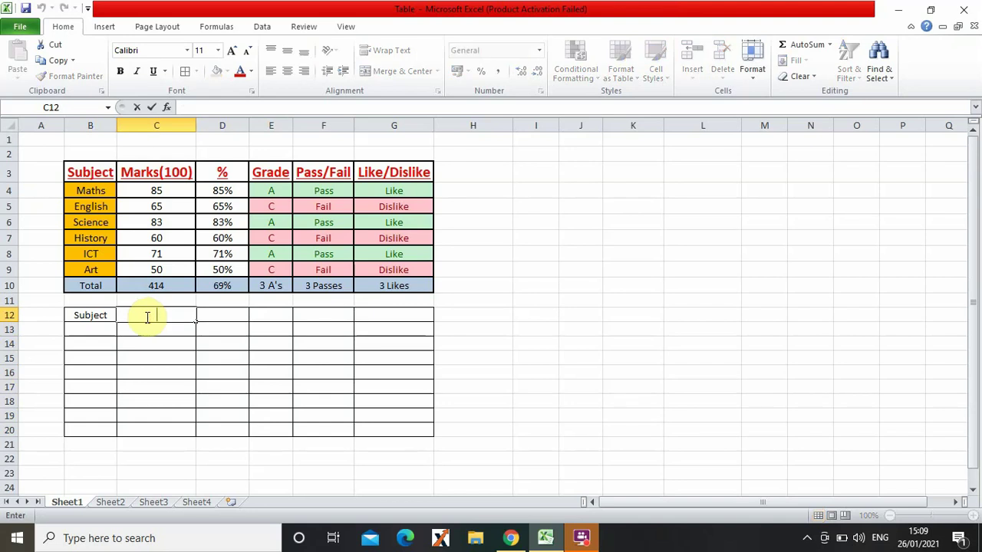
pyautogui.write('Marks(1')
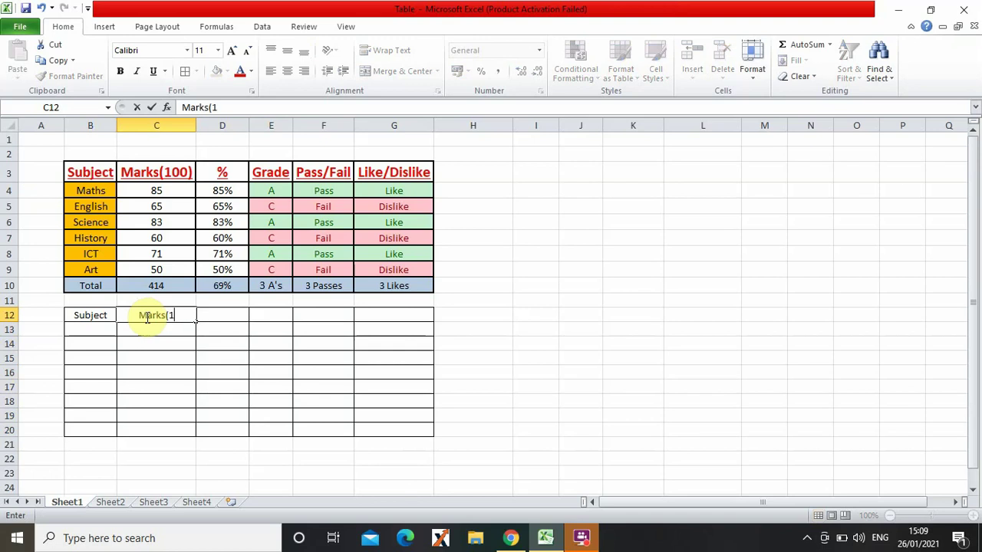
pyautogui.write('00)')
pyautogui.click(227, 315)
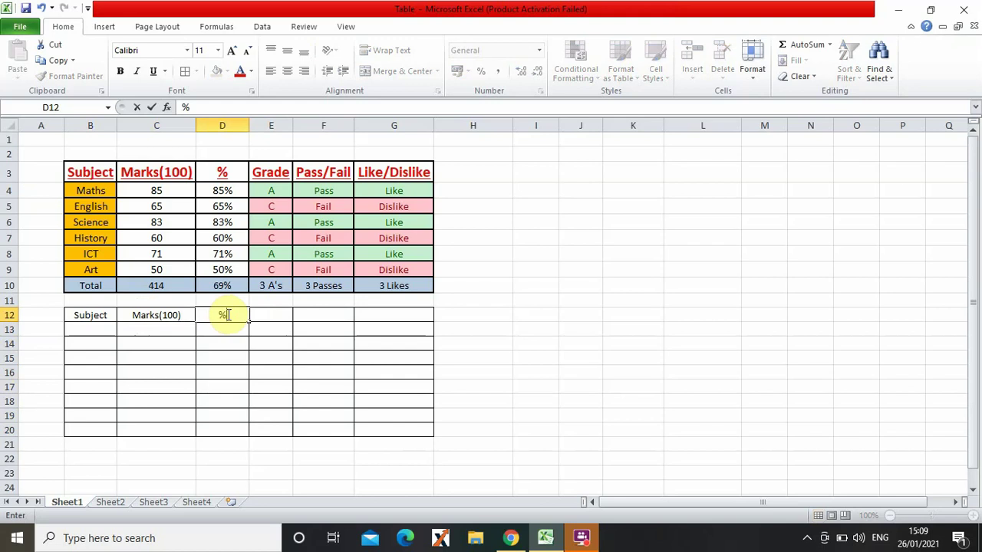
pyautogui.write('%')
pyautogui.click(261, 316)
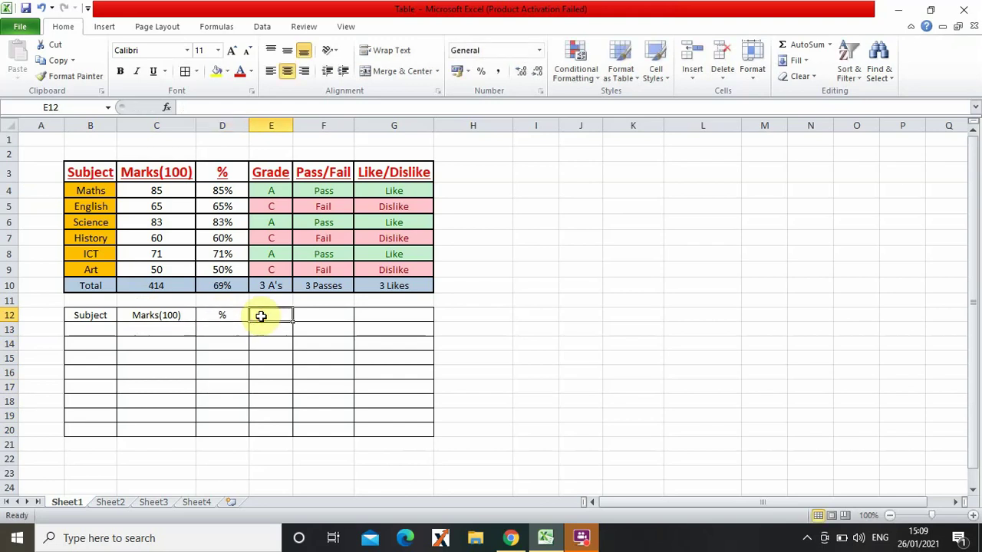
pyautogui.write('Grade')
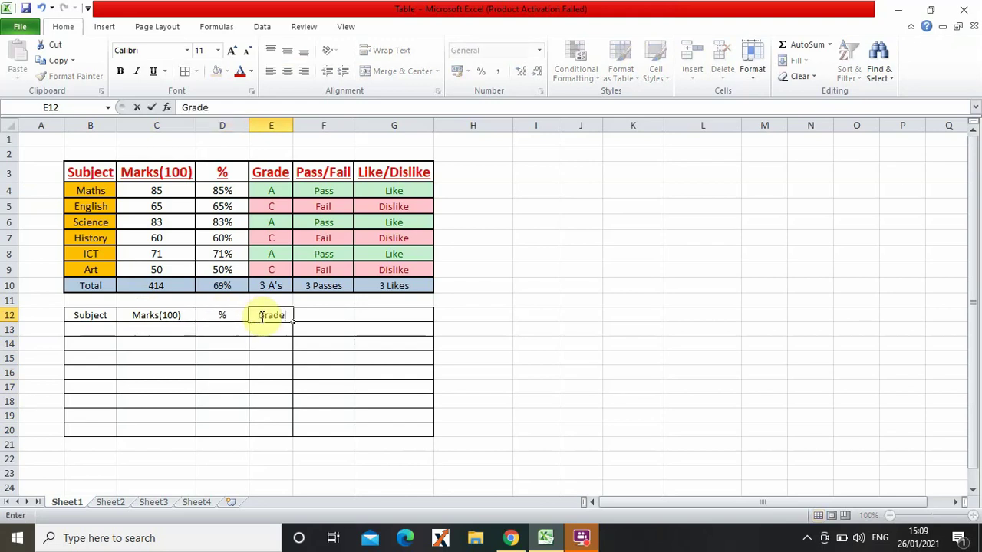
# - Enter the headings "Pass/Fail" in F12 and "Like/Dislike" in G12
pyautogui.click(313, 318)
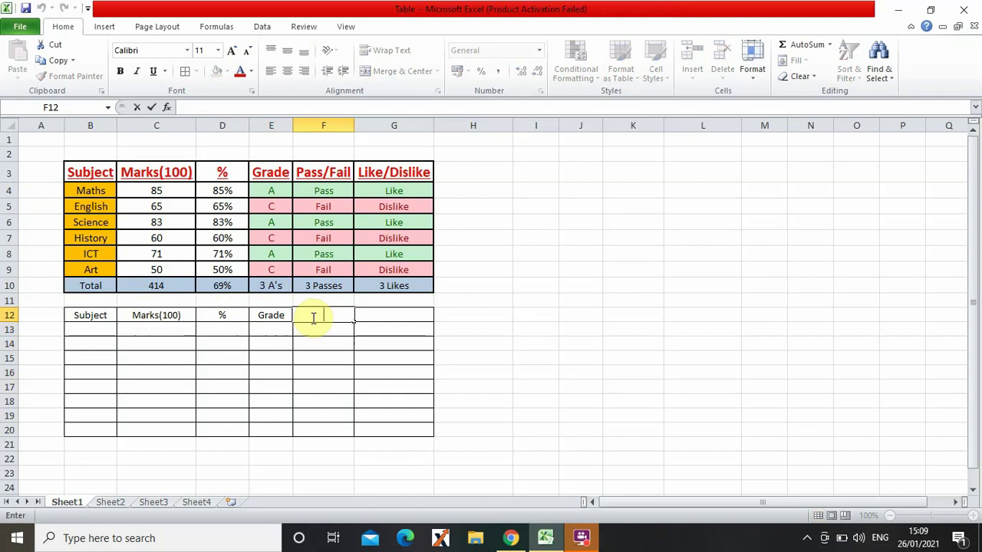
pyautogui.write('Pass/Fal')
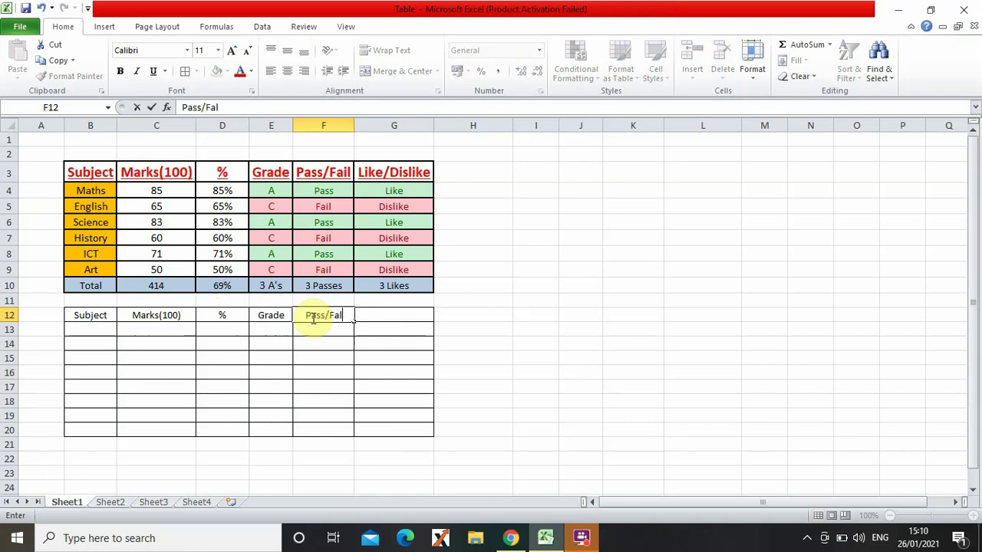
pyautogui.press('BackSpace')
pyautogui.write('il')
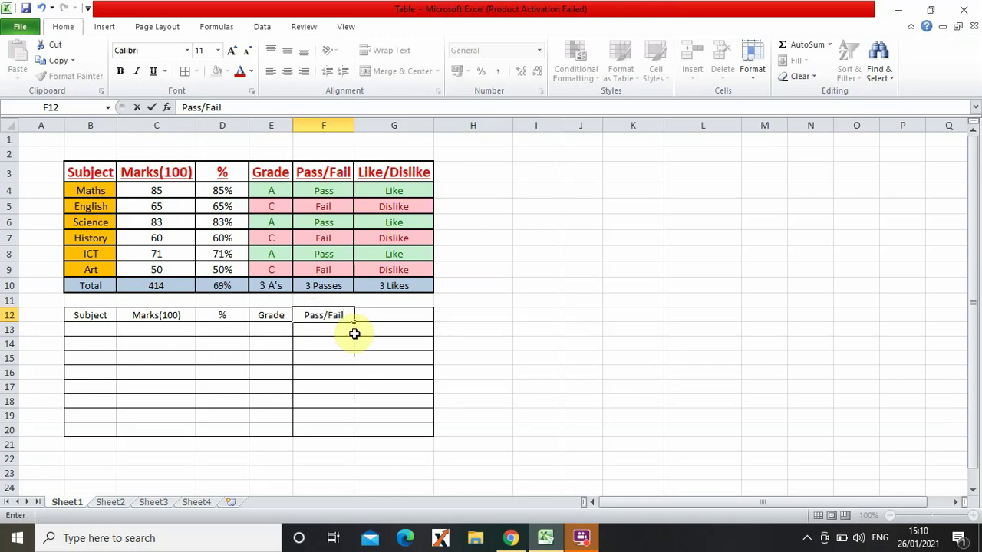
pyautogui.doubleClick(381, 318)
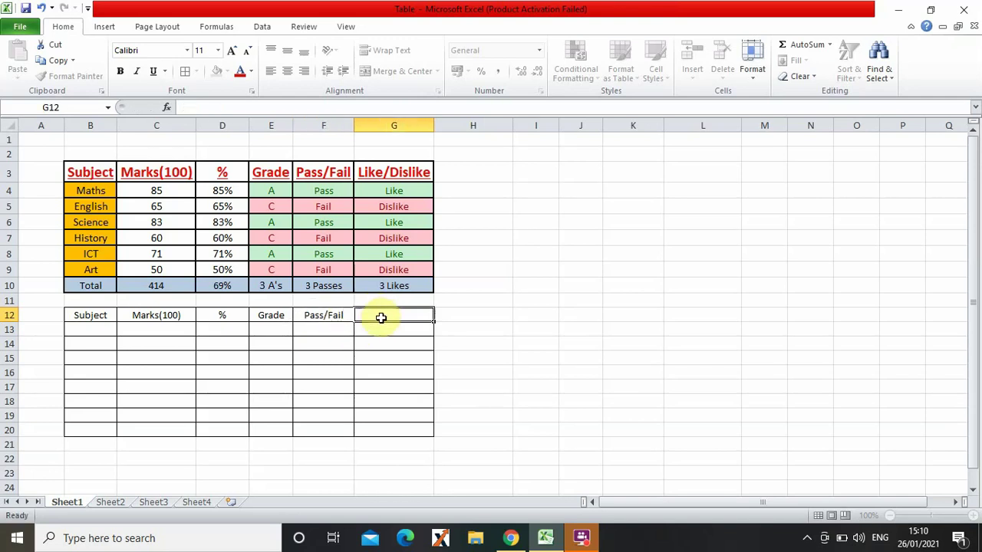
pyautogui.write('Lik')
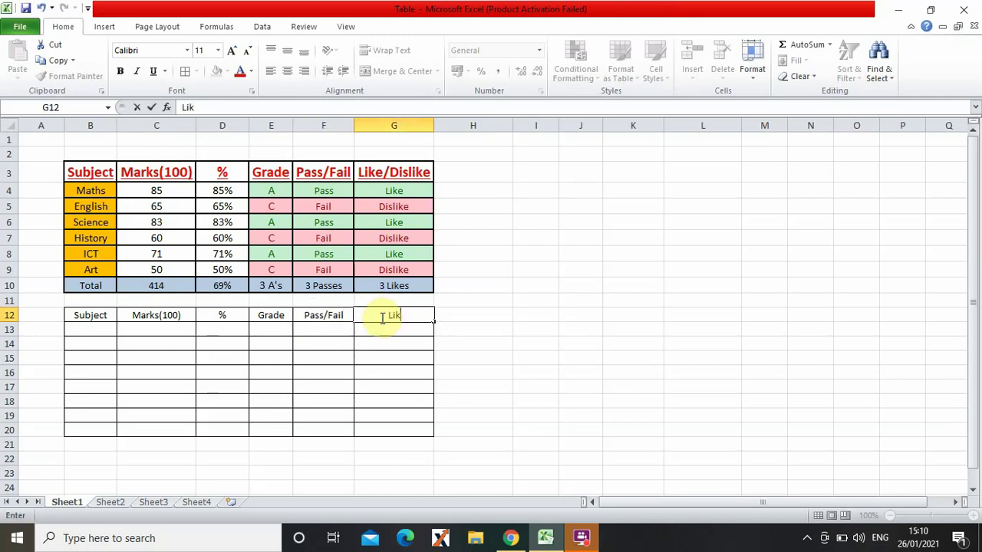
pyautogui.write('e/Dislike')
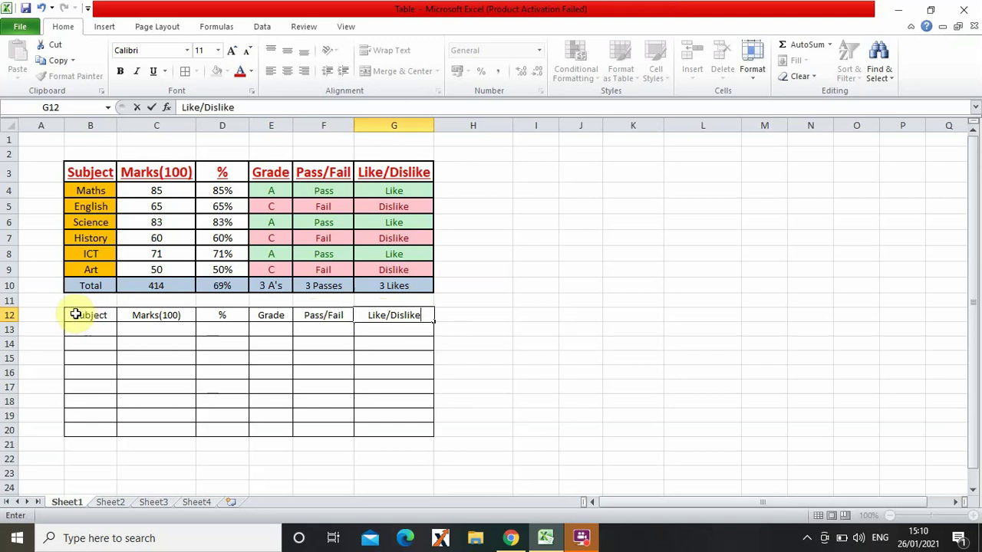
# - Change the font color of the header row B12:G12 to the standard red
pyautogui.moveTo(71, 317)
pyautogui.mouseDown()
pyautogui.moveTo(409, 326)
pyautogui.moveTo(432, 317)
pyautogui.moveTo(350, 318)
pyautogui.moveTo(423, 315)
pyautogui.mouseUp()
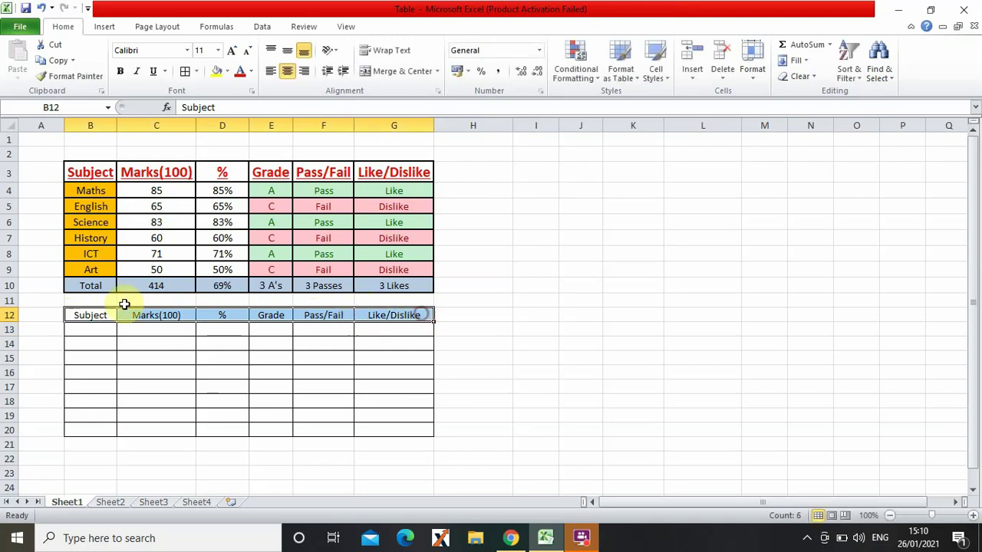
pyautogui.click(251, 72)
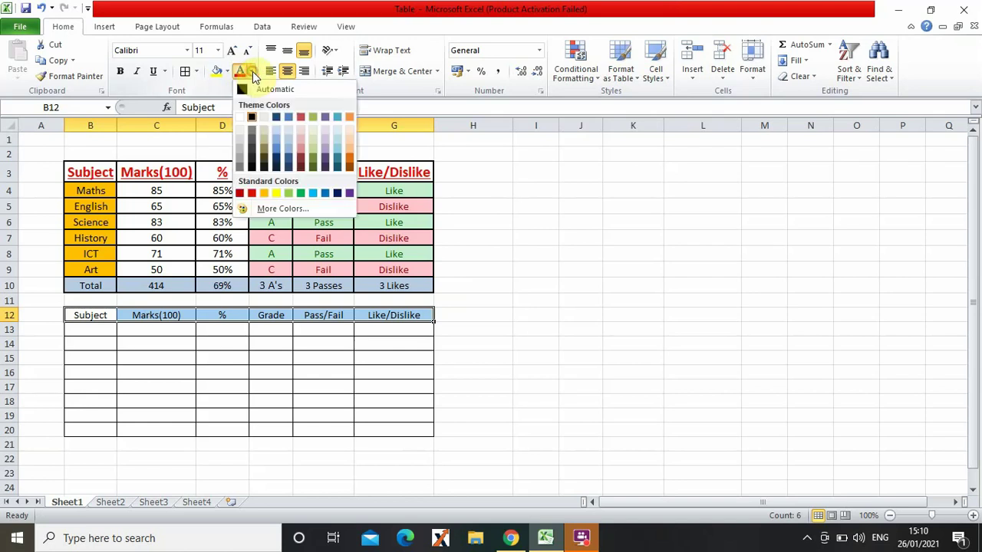
pyautogui.click(252, 193)
pyautogui.click(581, 286)
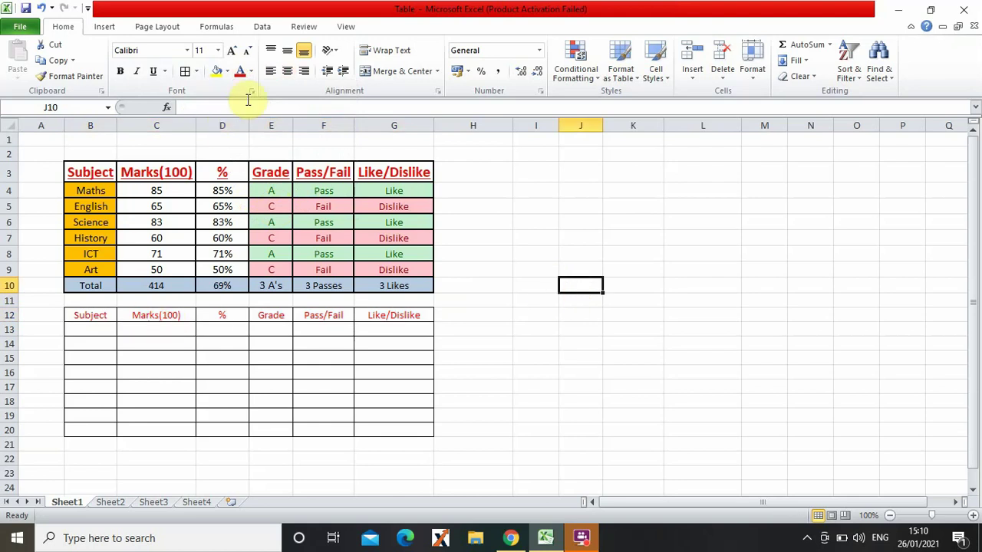
# - Make the header text in B12:G12 bold and apply a single underline
pyautogui.moveTo(105, 315); pyautogui.dragTo(407, 314)
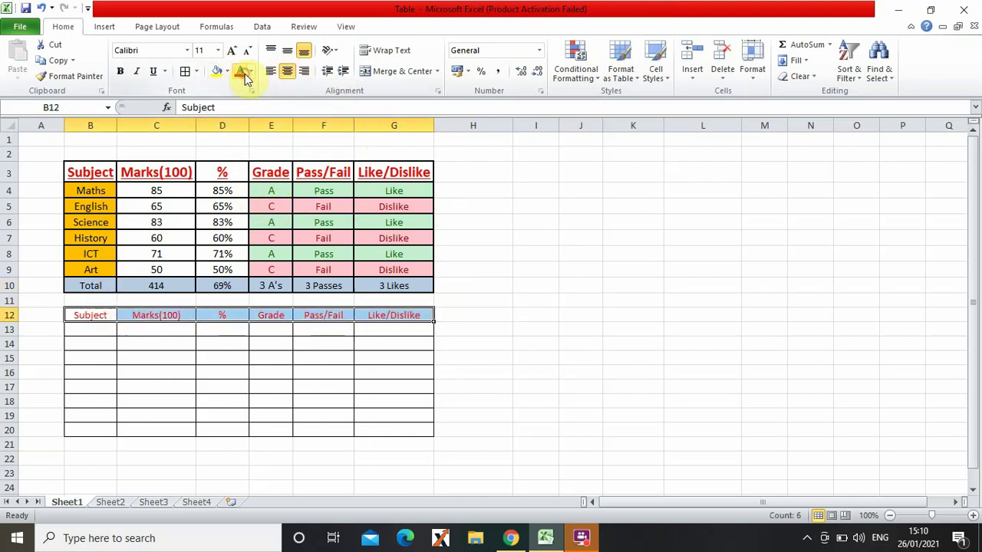
pyautogui.click(120, 71)
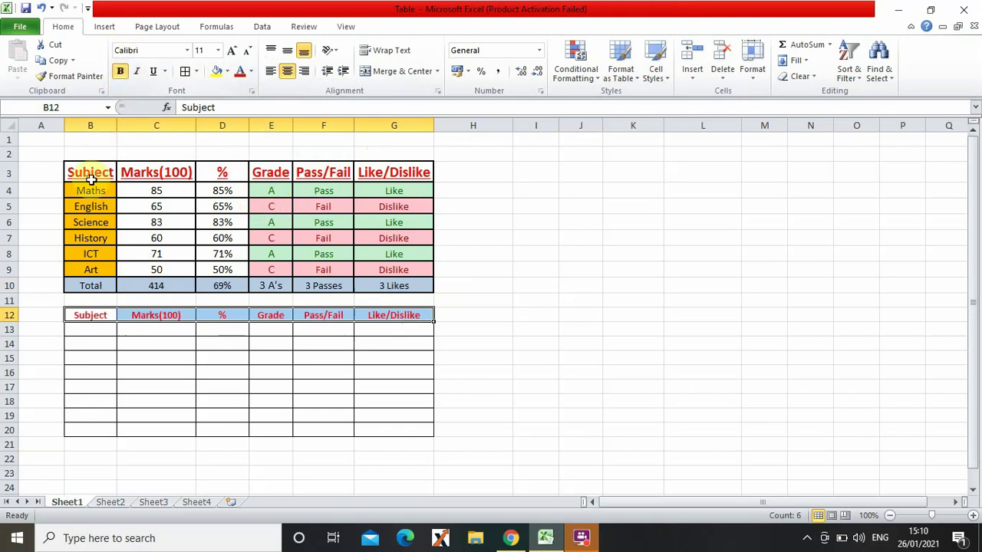
pyautogui.click(153, 75)
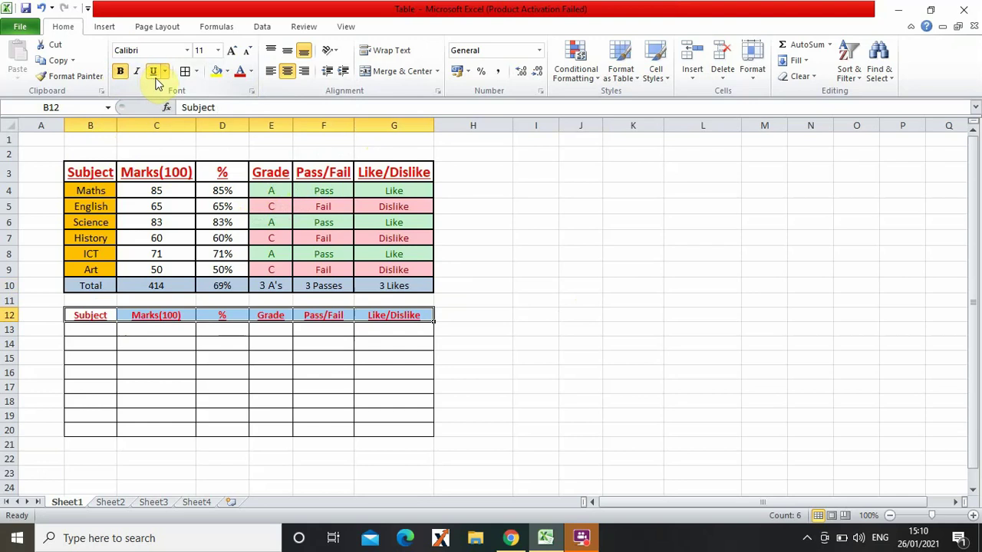
pyautogui.click(164, 72)
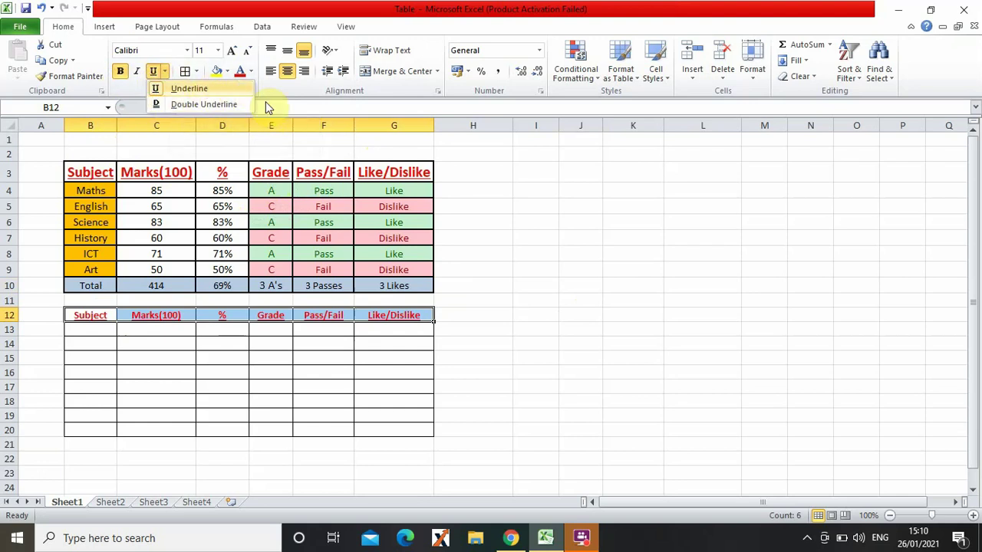
pyautogui.click(485, 194)
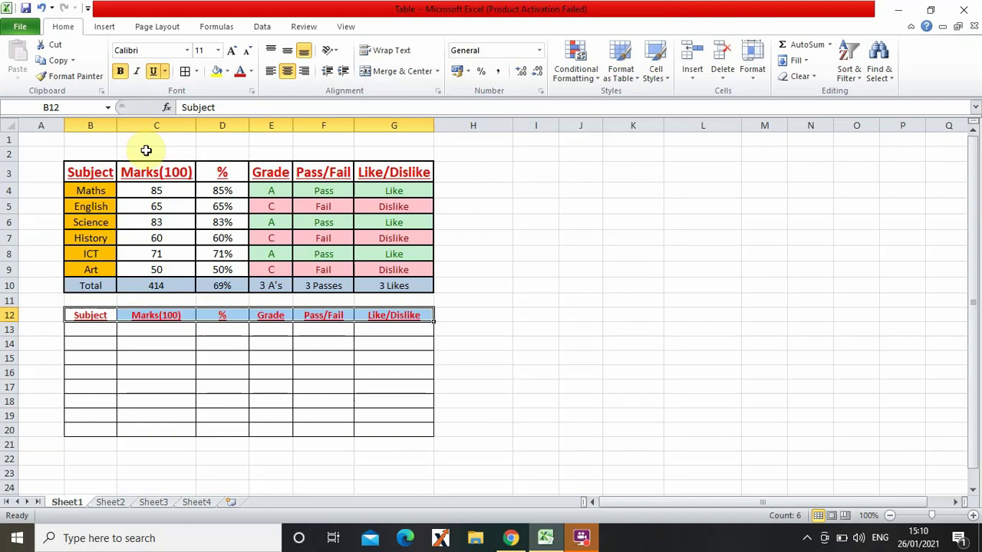
# - Set the font size of the header row B12:G12 to 16
pyautogui.click(217, 51)
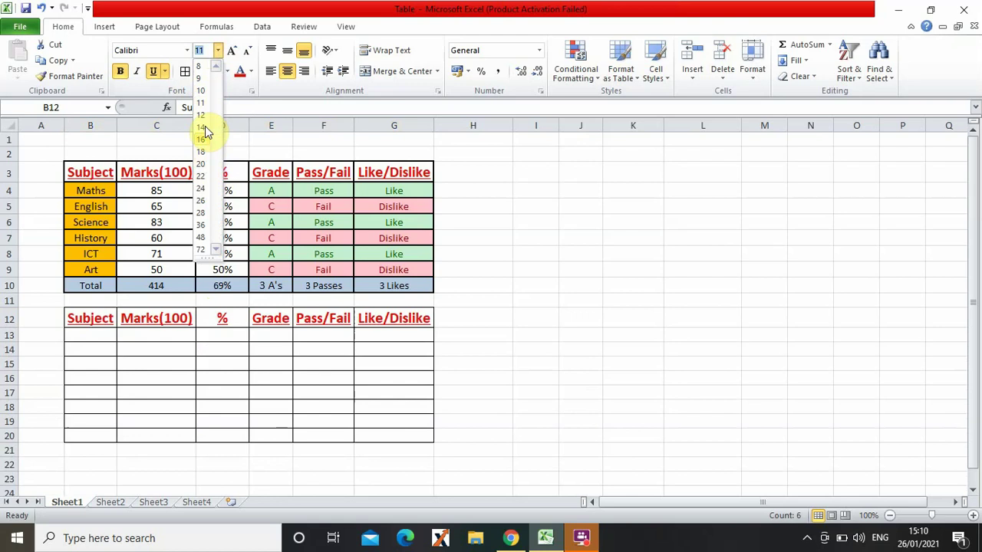
pyautogui.click(204, 139)
pyautogui.click(519, 325)
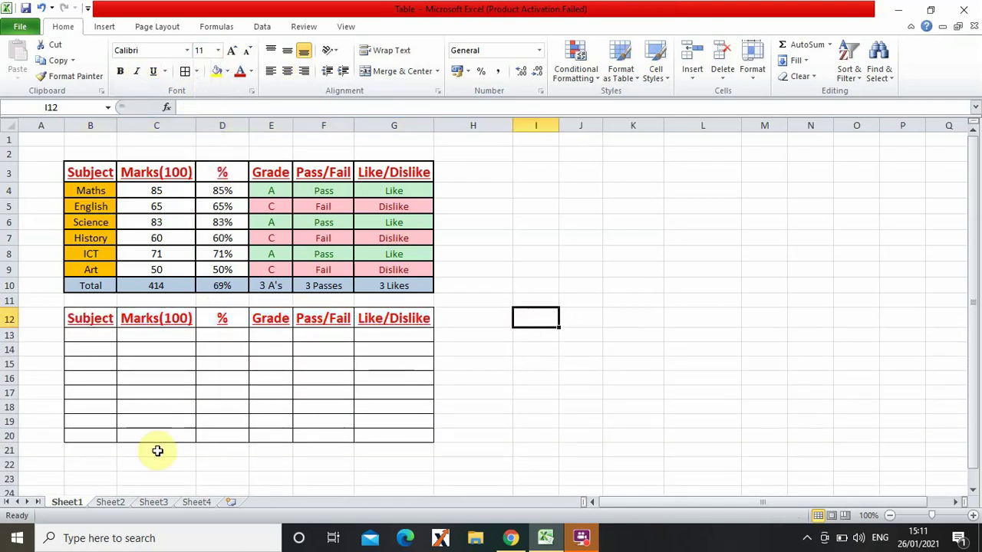
# - Enter the subject names "Maths" in B13 and "English" in B14
pyautogui.click(83, 340)
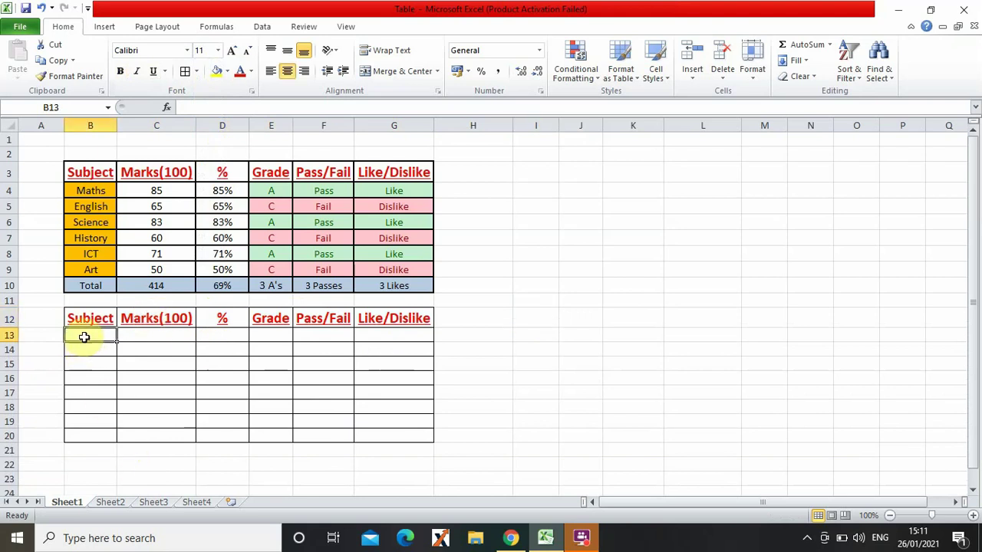
pyautogui.doubleClick(87, 339)
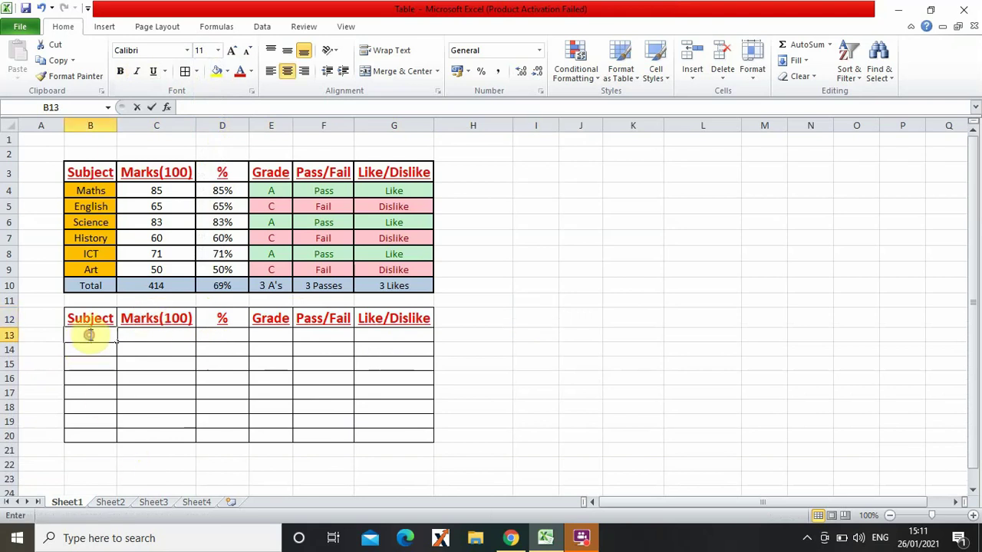
pyautogui.write('Mathes')
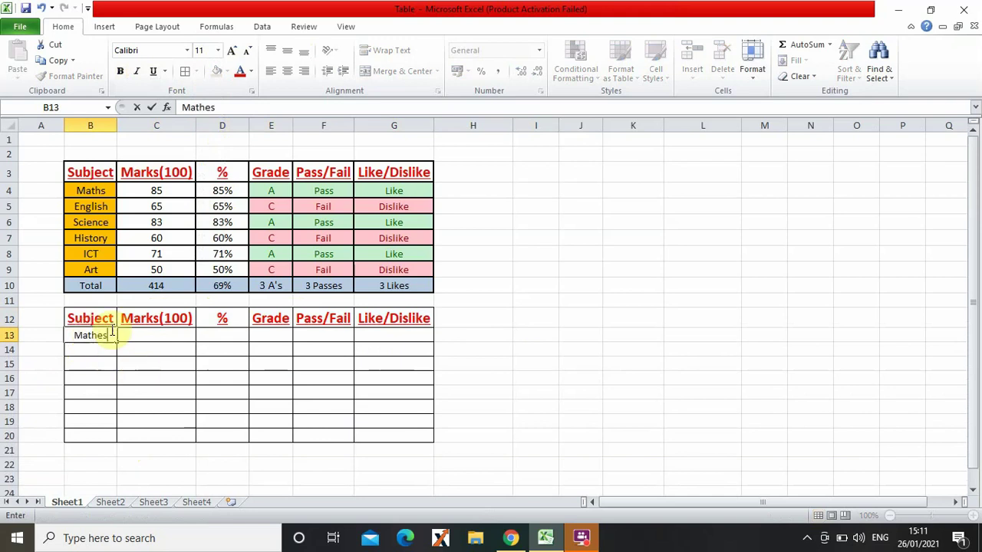
pyautogui.press('BackSpace')
pyautogui.press('BackSpace')
pyautogui.write('s')
pyautogui.press('Return')
pyautogui.write('E')
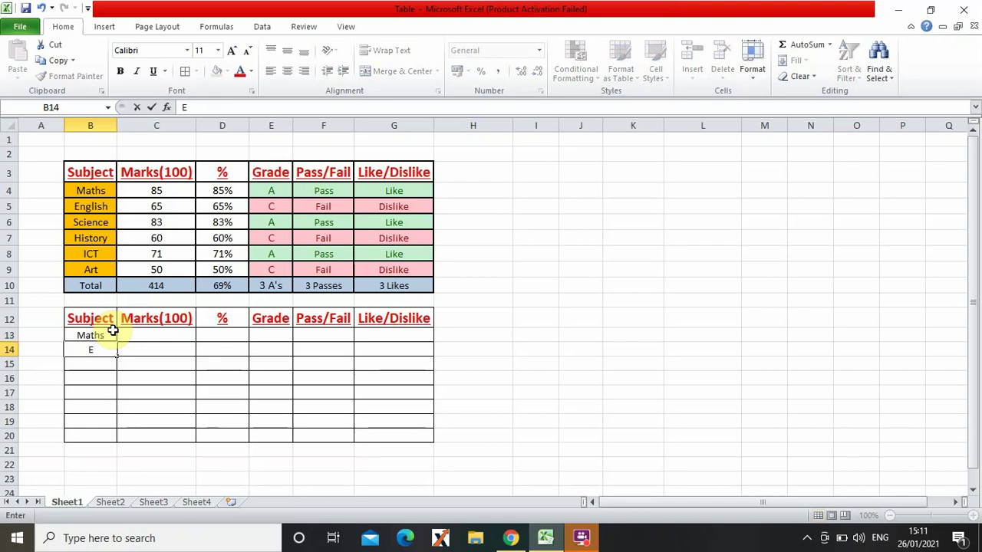
pyautogui.write('nglish')
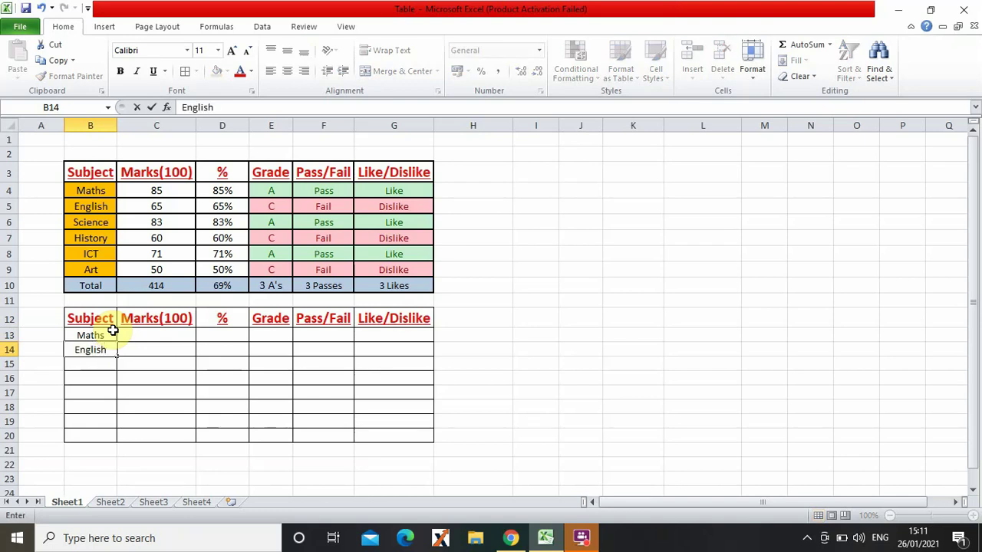
pyautogui.press('Return')
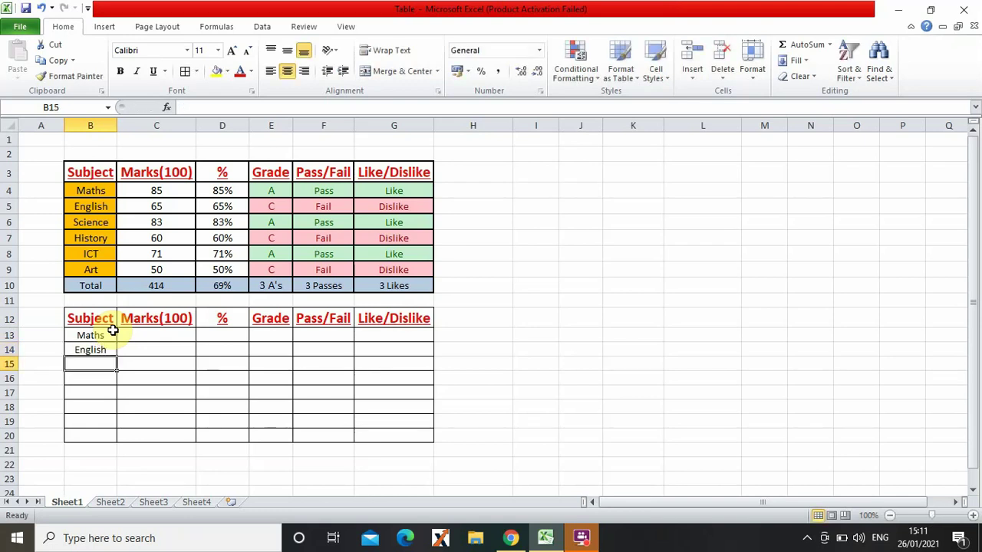
# - Enter the subjects "Science", "History", "ICT" and "Art" in cells B15 to B18
pyautogui.write('Sc')
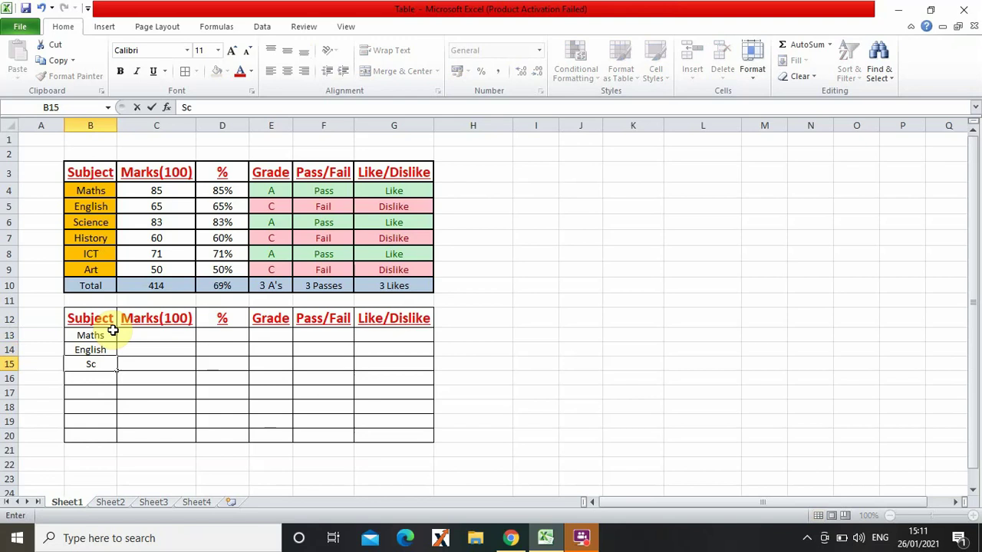
pyautogui.write('ience')
pyautogui.press('Return')
pyautogui.write('His')
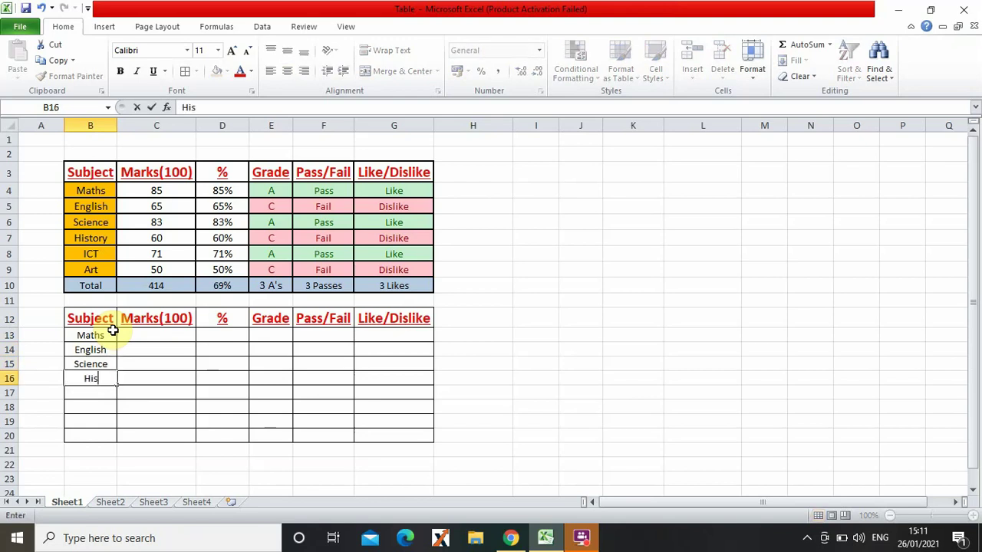
pyautogui.write('tory')
pyautogui.press('Return')
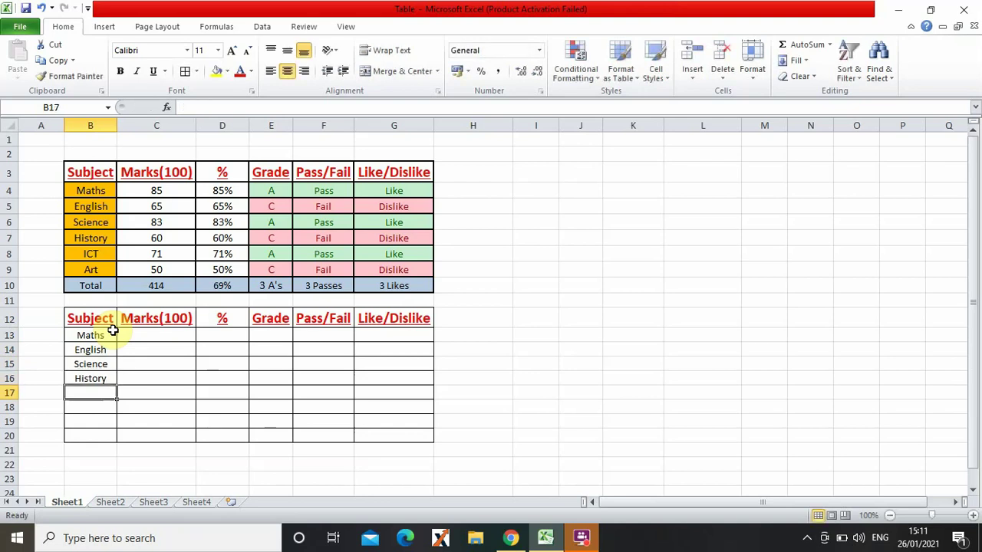
pyautogui.write('ICT')
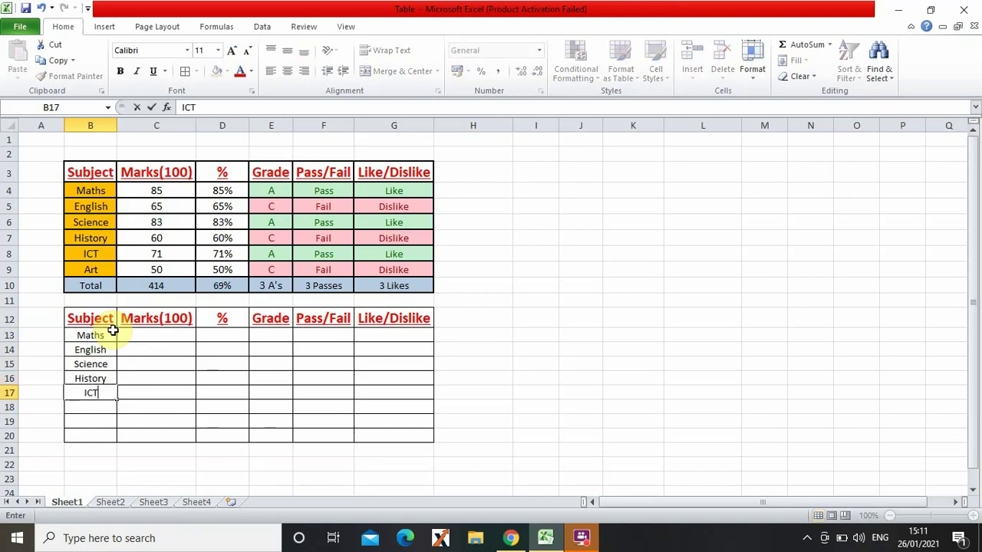
pyautogui.press('Return')
pyautogui.write('Art')
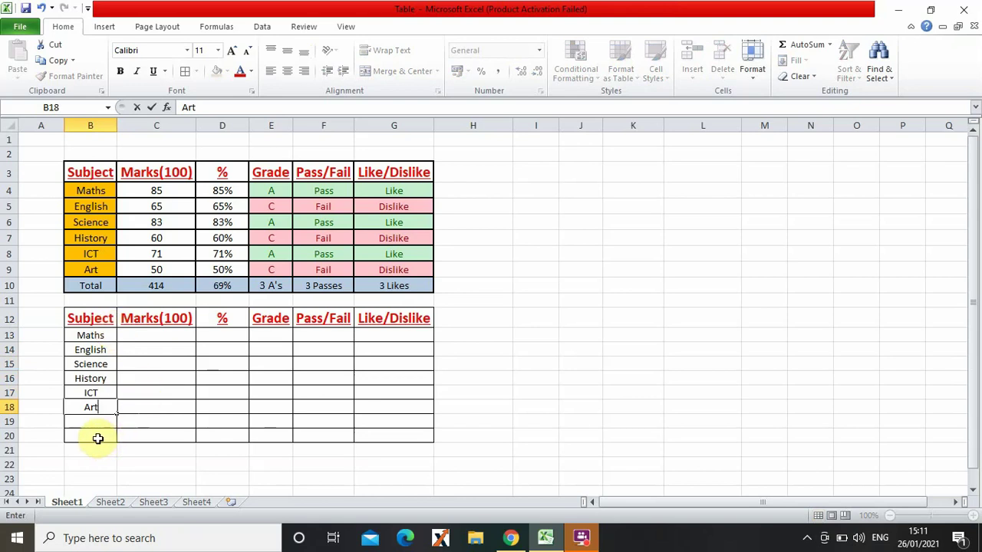
pyautogui.moveTo(90, 434); pyautogui.dragTo(420, 437)
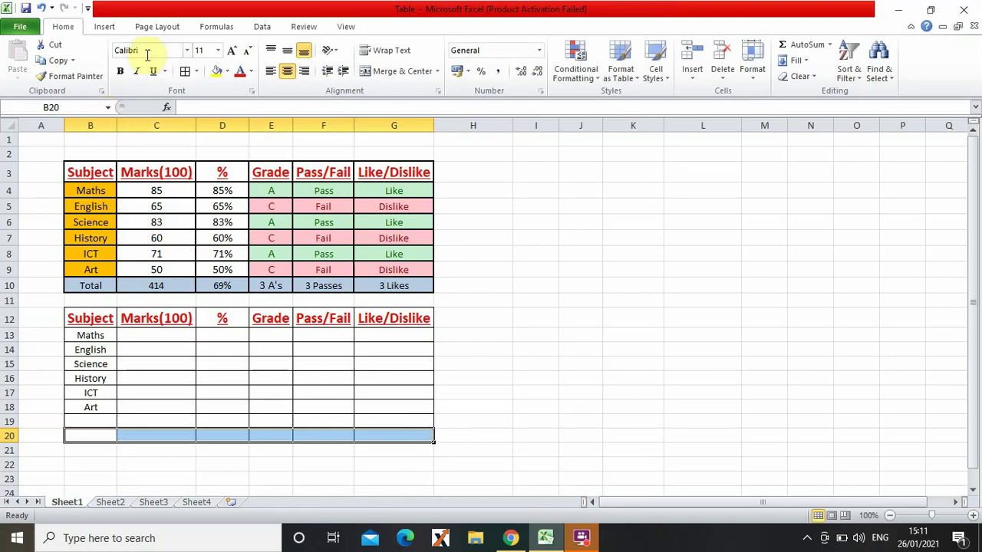
pyautogui.click(196, 73)
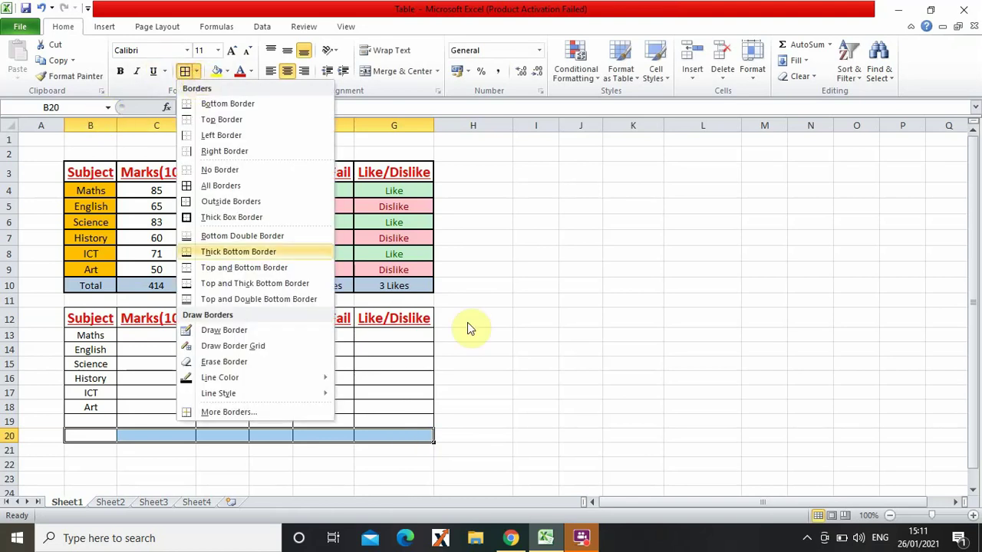
pyautogui.click(544, 353)
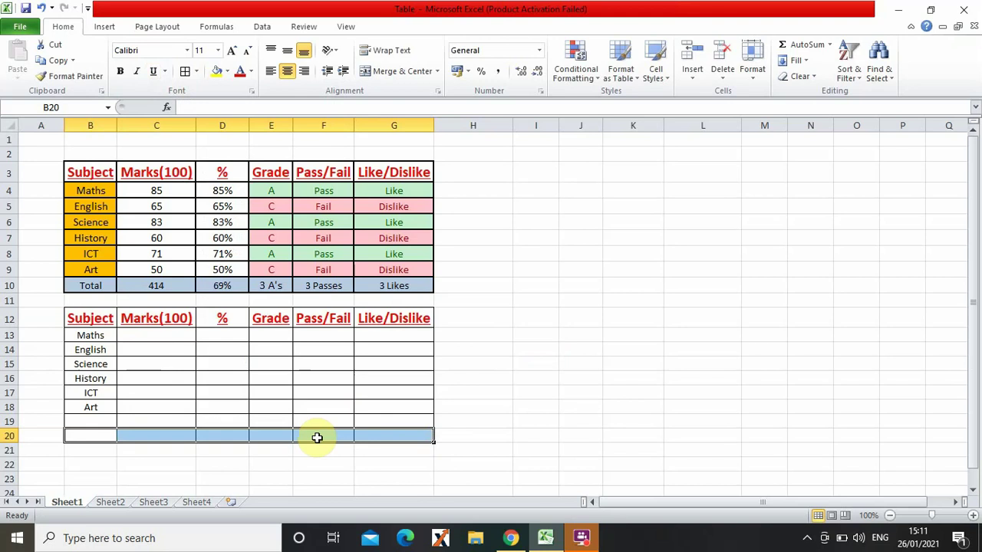
# - Delete the surplus bordered cells B20:G20 below the new table, shifting cells left
pyautogui.moveTo(98, 434); pyautogui.dragTo(416, 437)
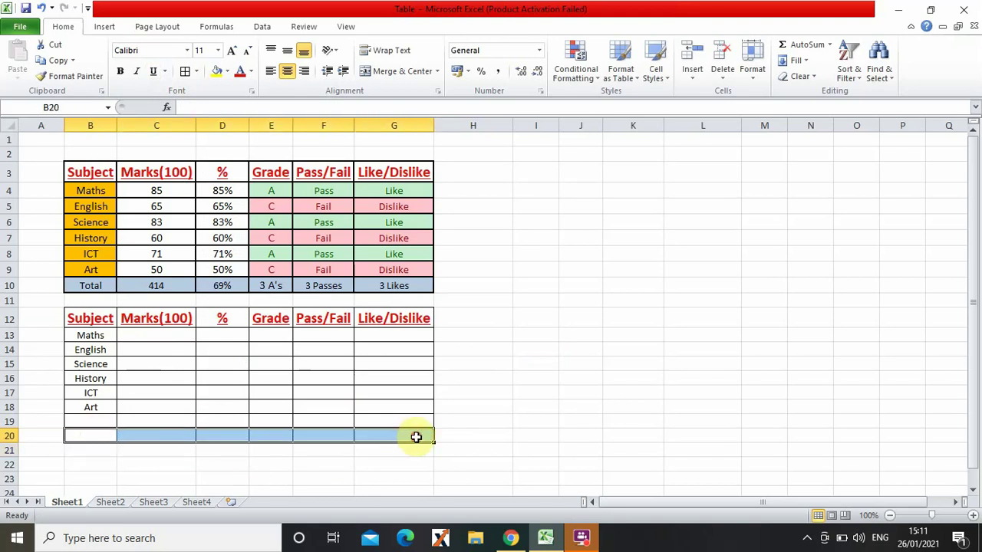
pyautogui.rightClick(348, 434)
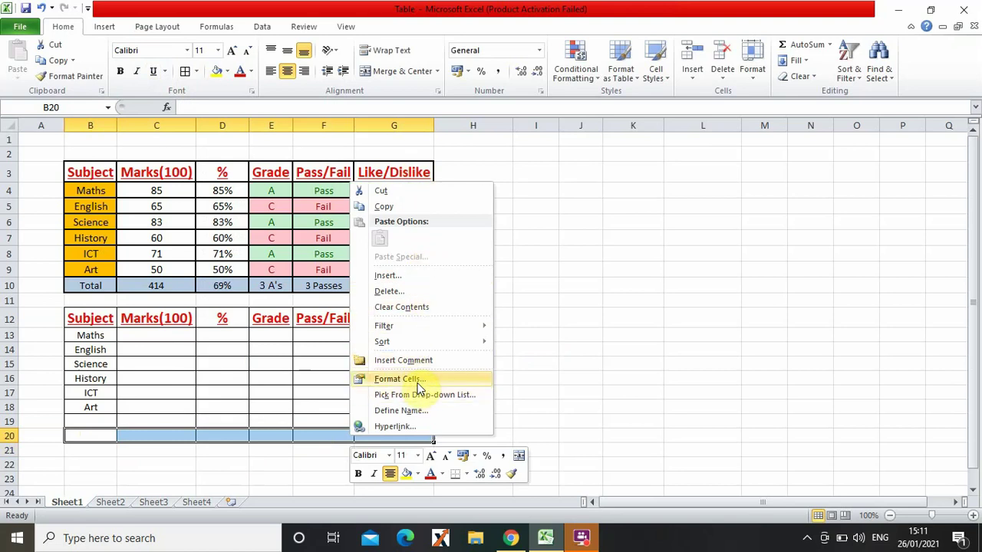
pyautogui.click(392, 292)
pyautogui.click(346, 328)
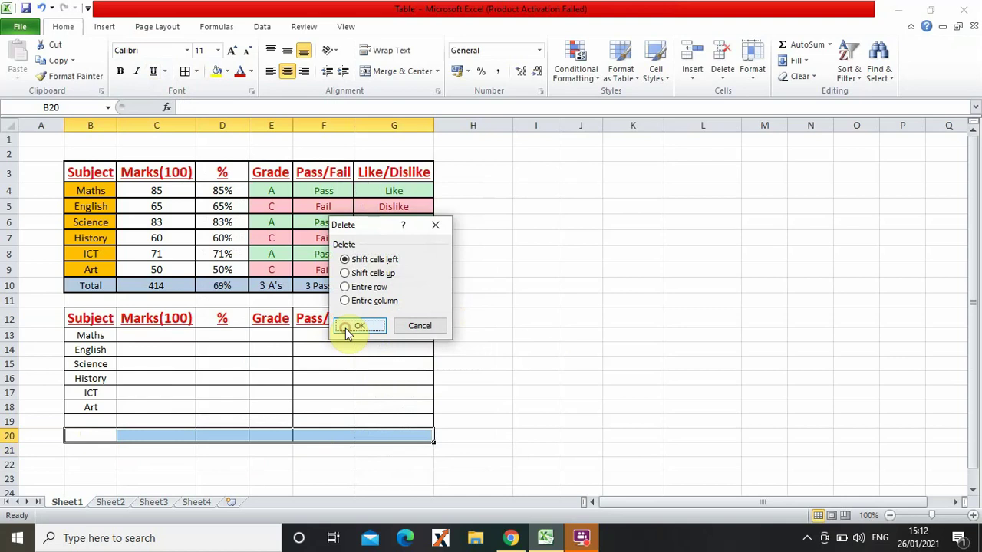
pyautogui.click(524, 346)
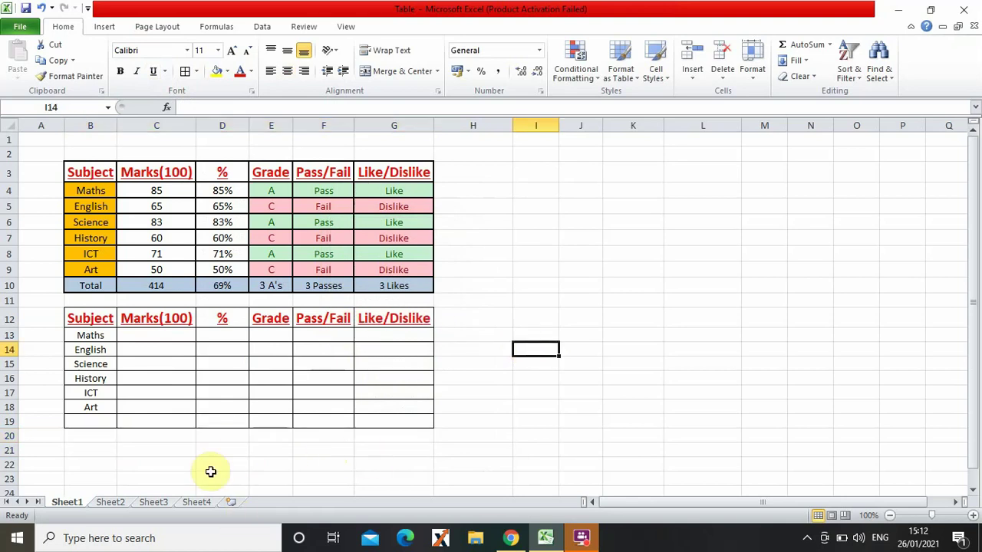
# - Enter "Total" in B19 and fill the subject names in B13:B18 with the standard orange color
pyautogui.click(93, 420)
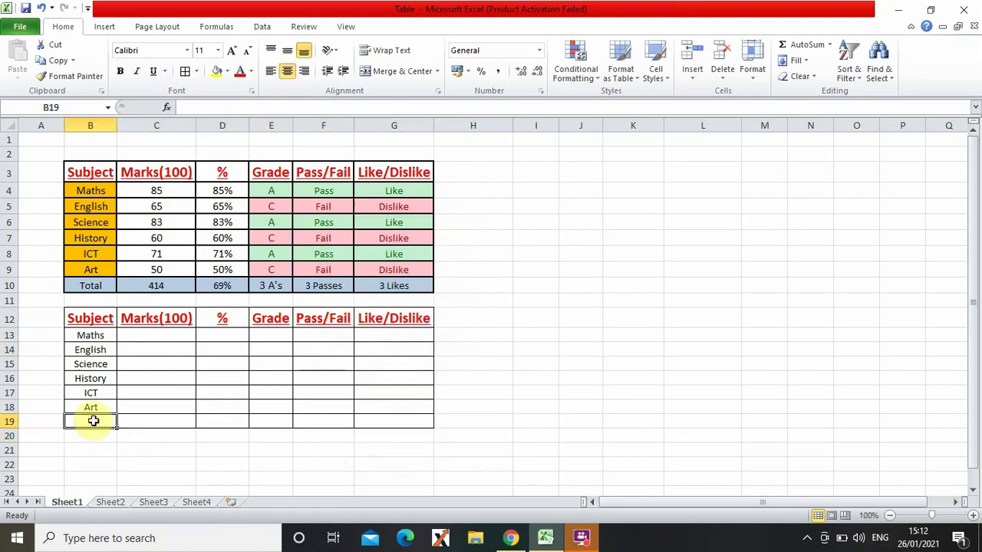
pyautogui.write('Total')
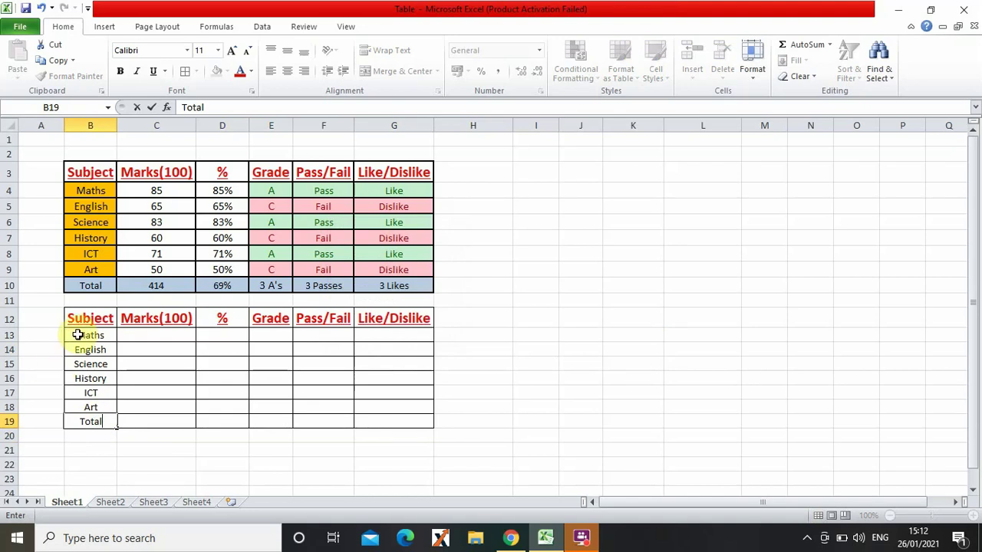
pyautogui.moveTo(77, 335); pyautogui.dragTo(83, 399)
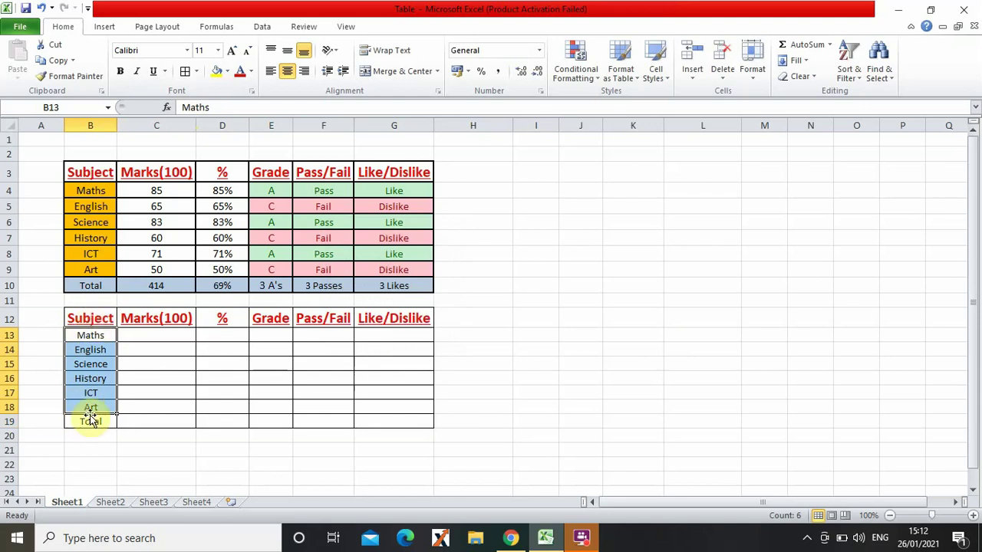
pyautogui.click(227, 73)
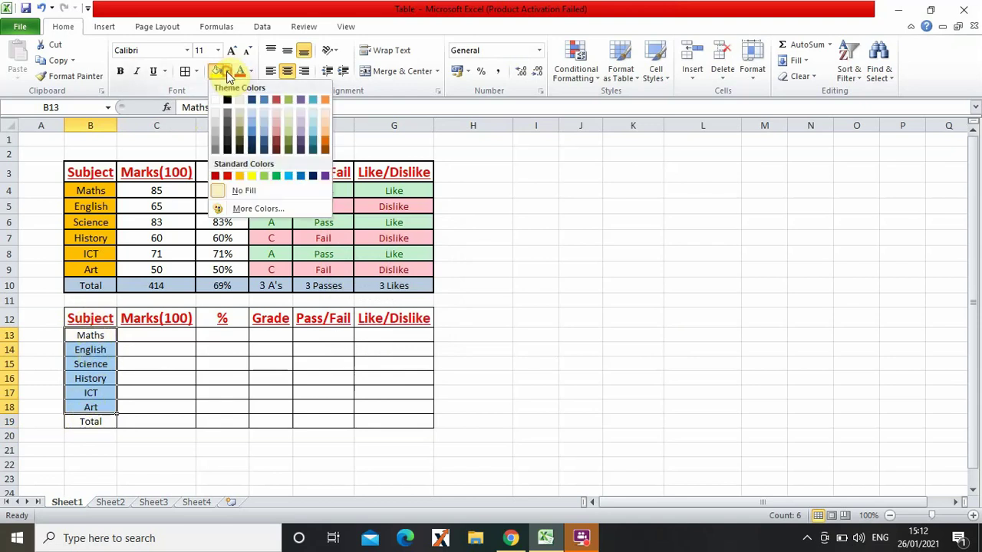
pyautogui.click(244, 176)
pyautogui.click(620, 265)
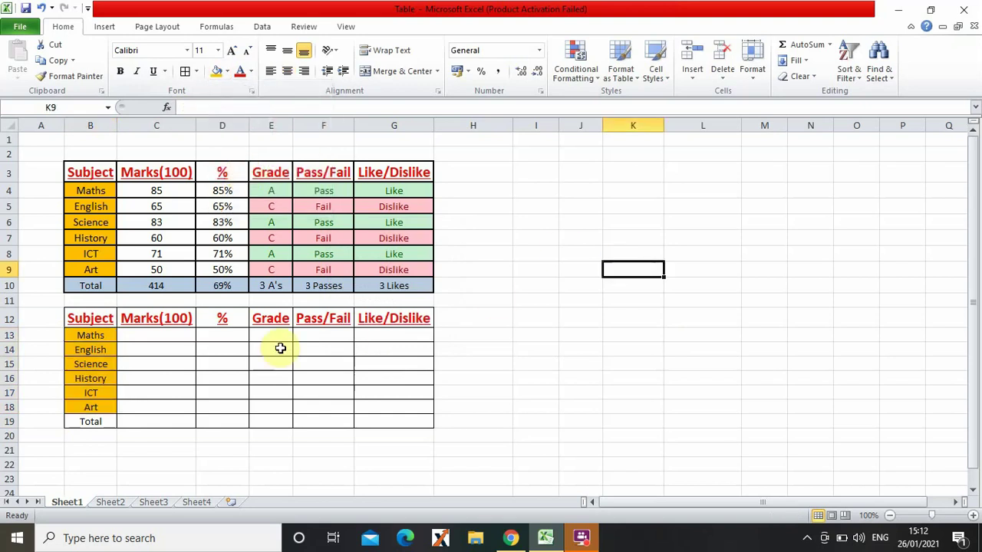
# - Apply a thick box border around the header row B12:G12, the Maths row B13:G13 and the Science row B15:G15
pyautogui.moveTo(96, 319); pyautogui.dragTo(411, 322)
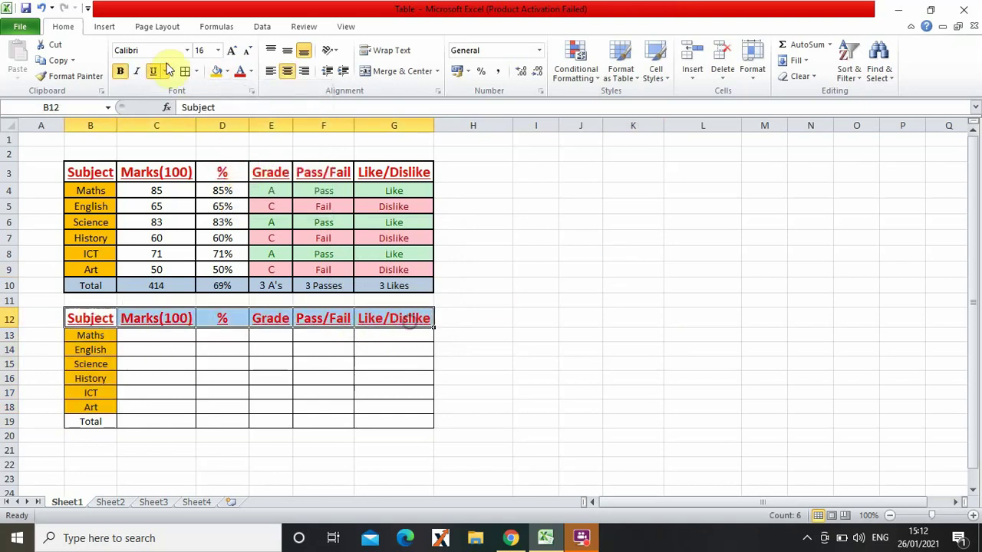
pyautogui.click(196, 71)
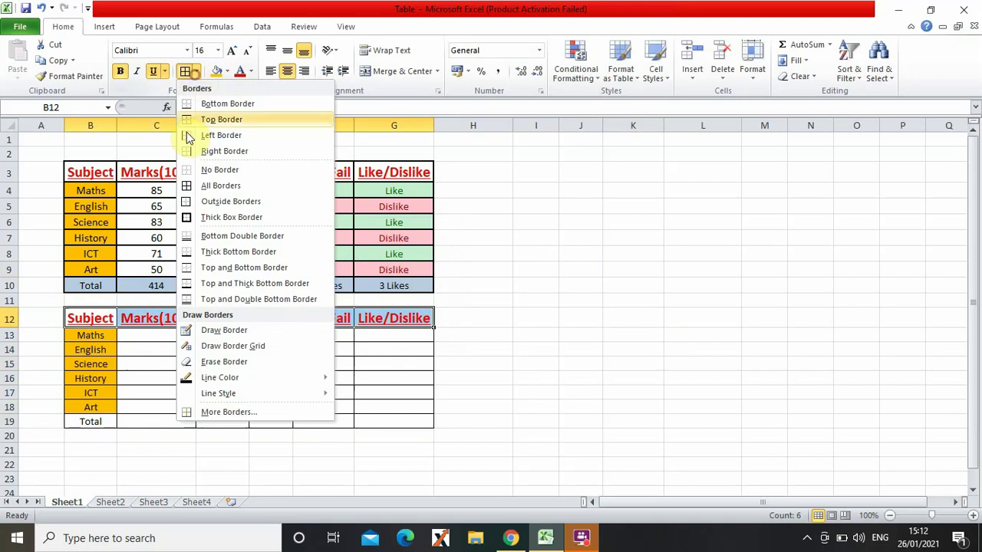
pyautogui.click(199, 217)
pyautogui.click(90, 337)
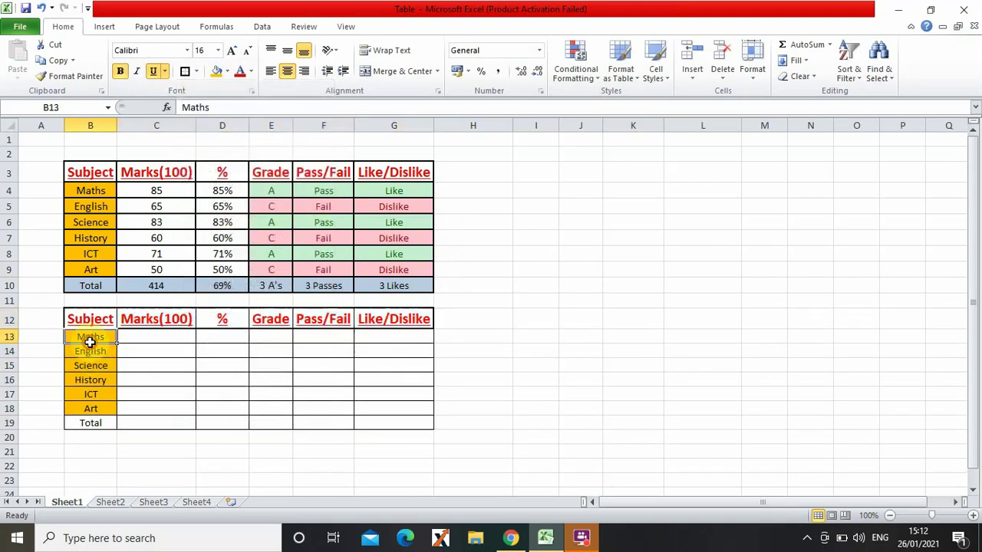
pyautogui.moveTo(90, 340); pyautogui.dragTo(397, 335)
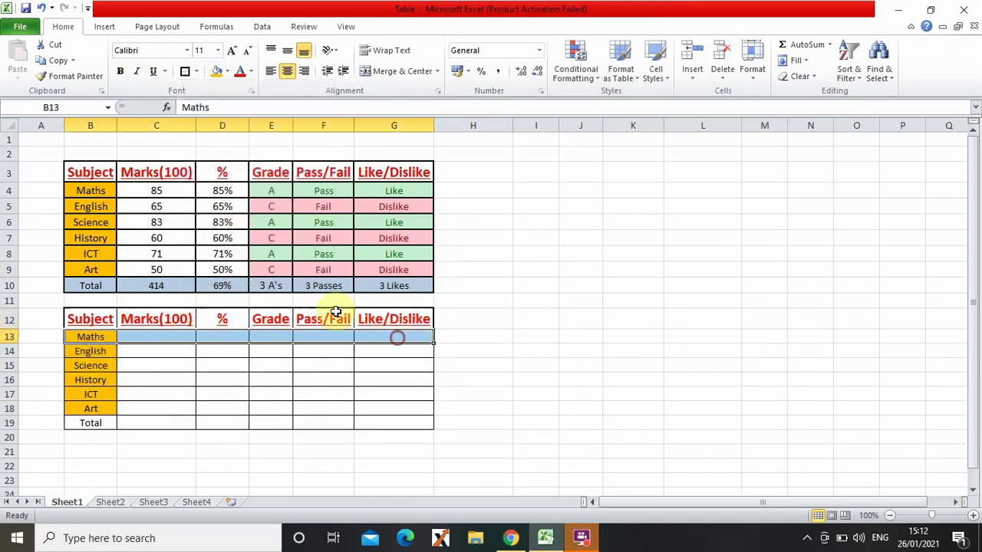
pyautogui.click(185, 71)
pyautogui.click(90, 366)
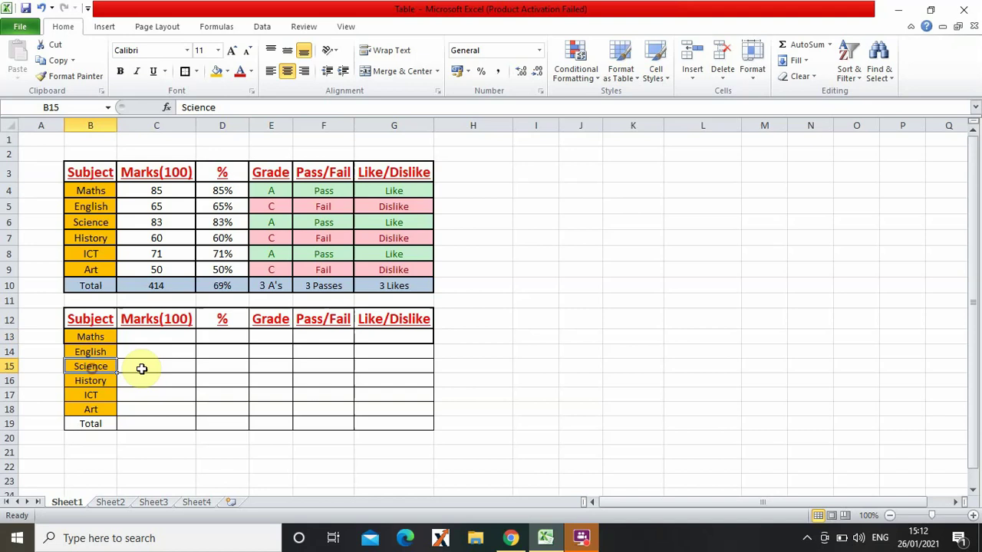
pyautogui.moveTo(142, 369); pyautogui.dragTo(414, 363)
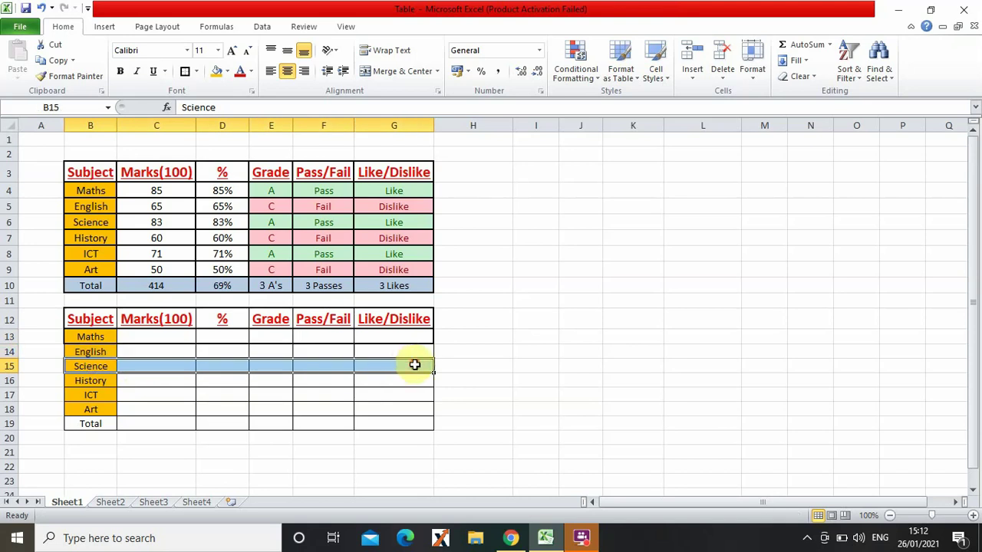
pyautogui.click(183, 72)
# - Apply the thick box border around rows B17:G18 together, the ICT row B17:G17 and the Total row B19:G19
pyautogui.moveTo(84, 397); pyautogui.dragTo(416, 403)
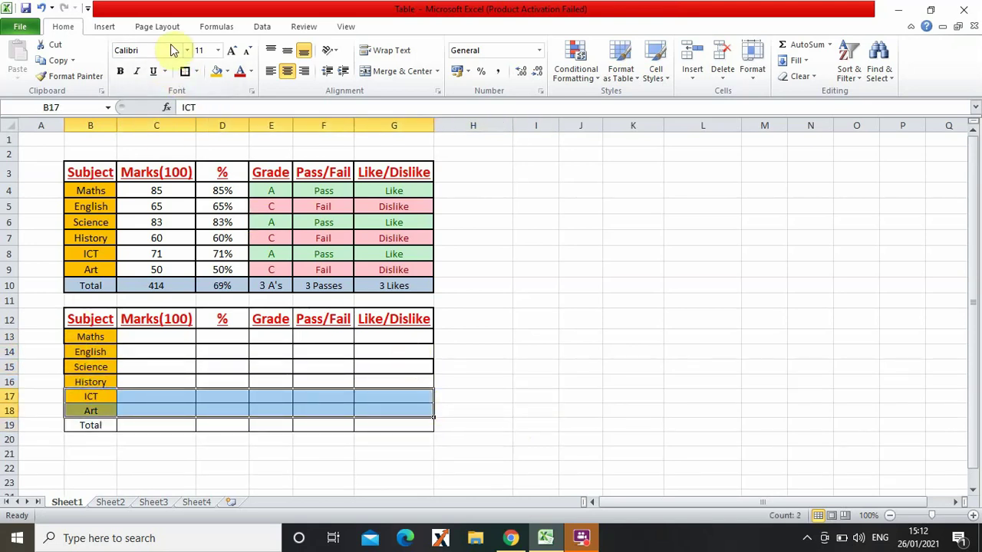
pyautogui.click(183, 72)
pyautogui.click(87, 398)
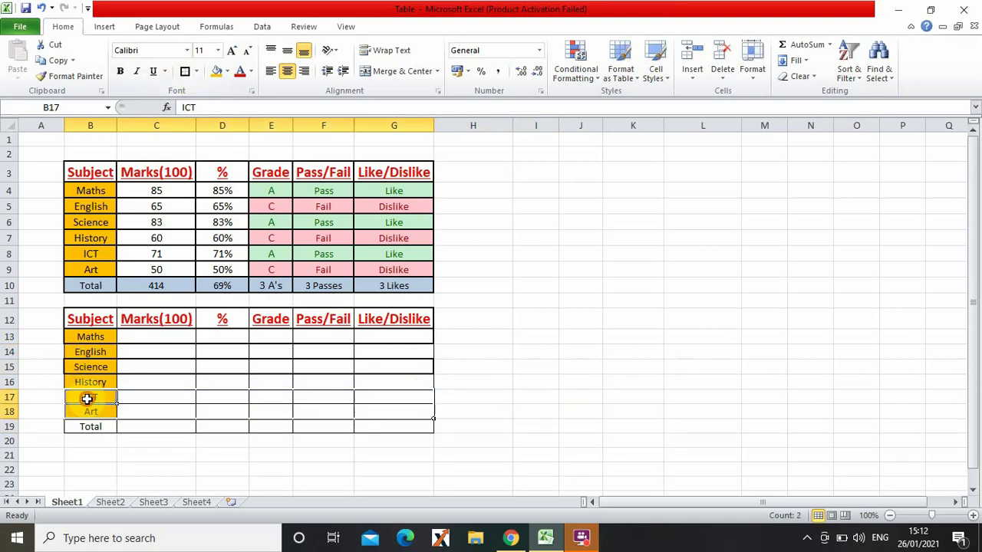
pyautogui.moveTo(88, 398); pyautogui.dragTo(409, 396)
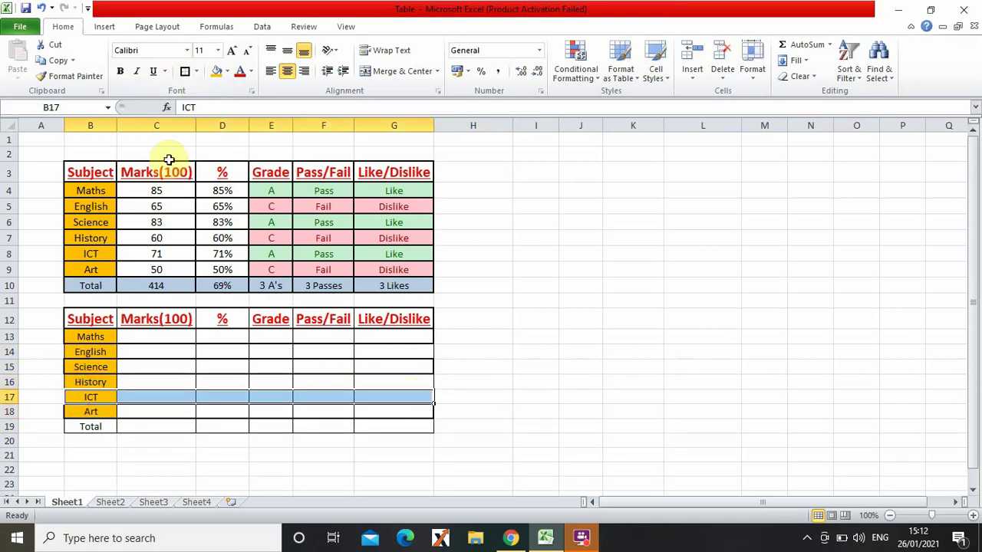
pyautogui.click(184, 72)
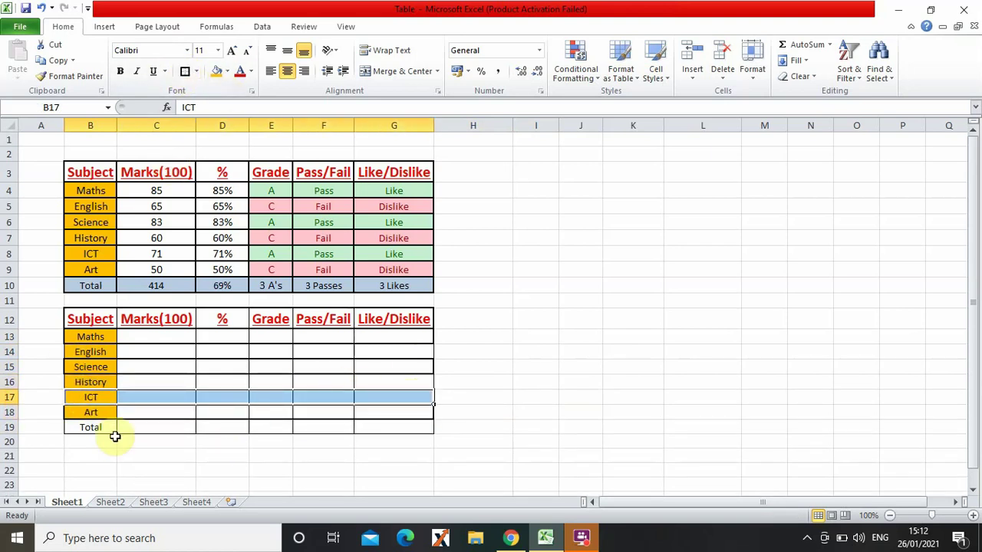
pyautogui.moveTo(84, 427); pyautogui.dragTo(415, 427)
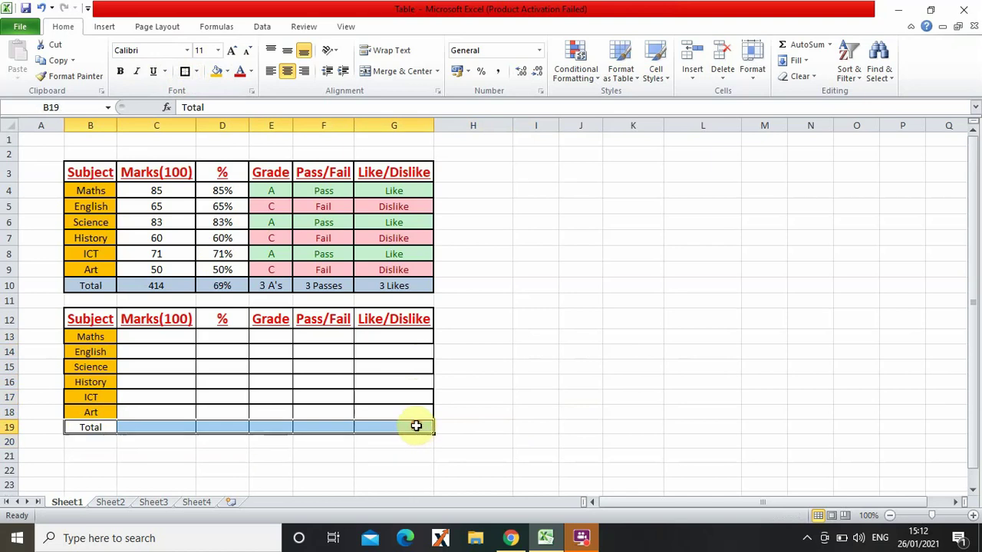
pyautogui.click(184, 72)
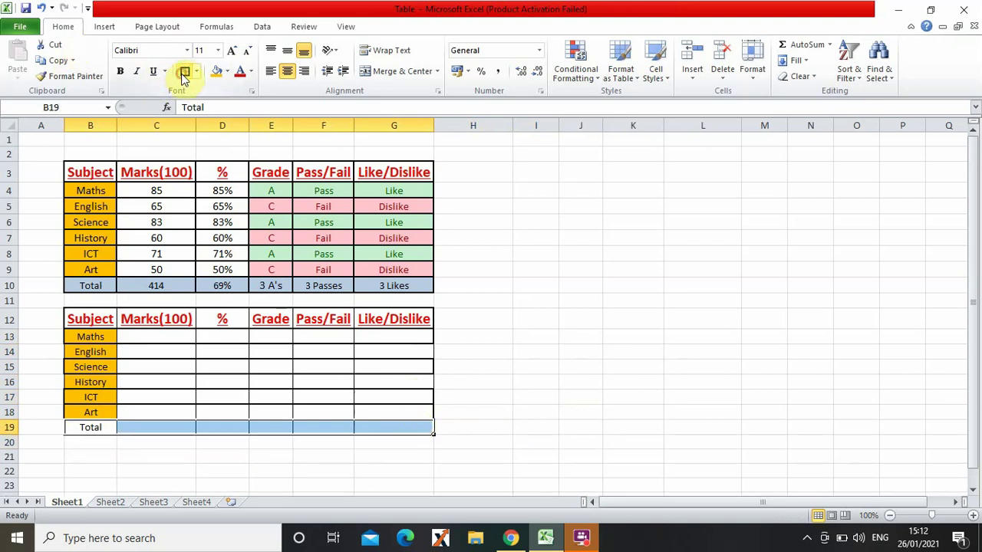
# - Apply the thick box border around the Marks(100) column C12:C19 and the Grade column E12:E19
pyautogui.click(490, 303)
pyautogui.click(159, 319)
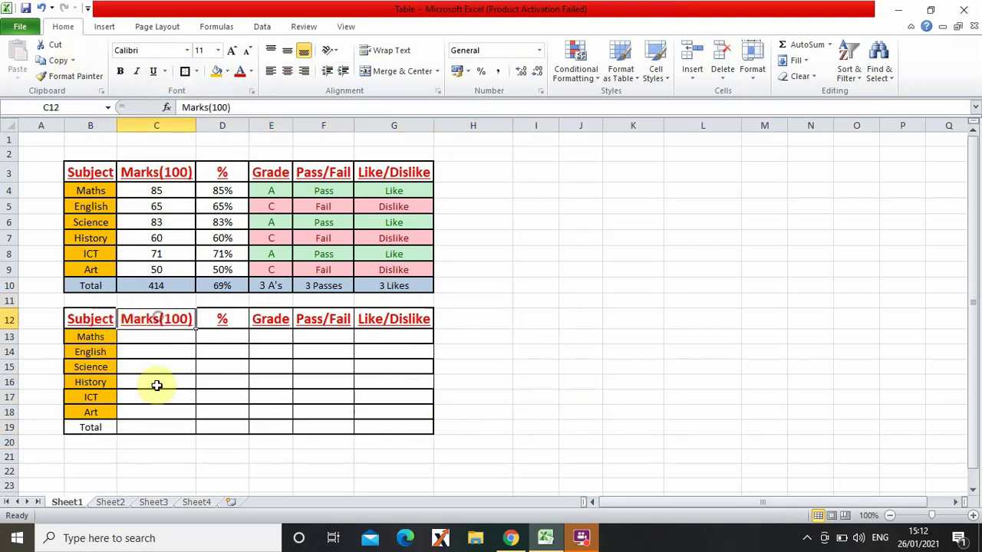
pyautogui.moveTo(156, 385); pyautogui.dragTo(160, 421)
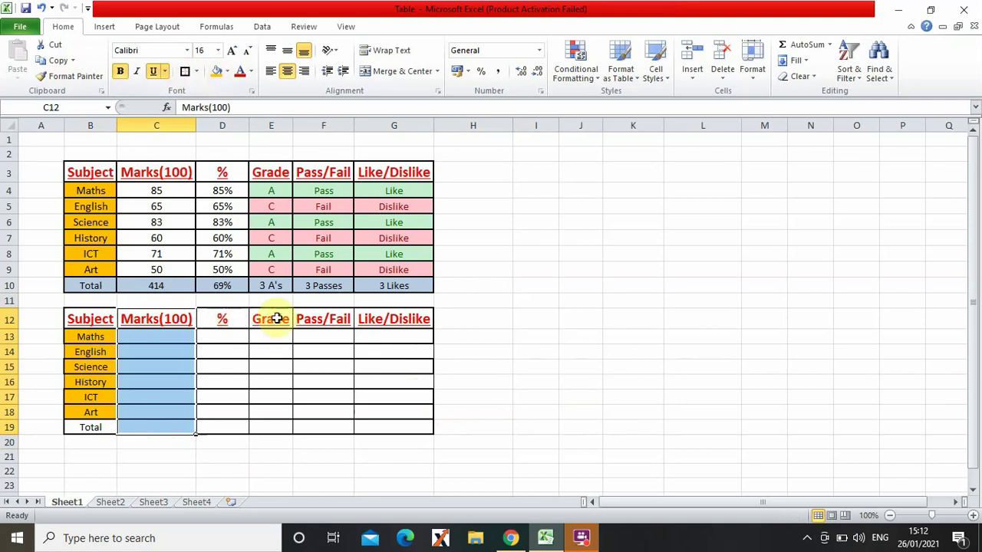
pyautogui.moveTo(276, 319); pyautogui.dragTo(280, 441)
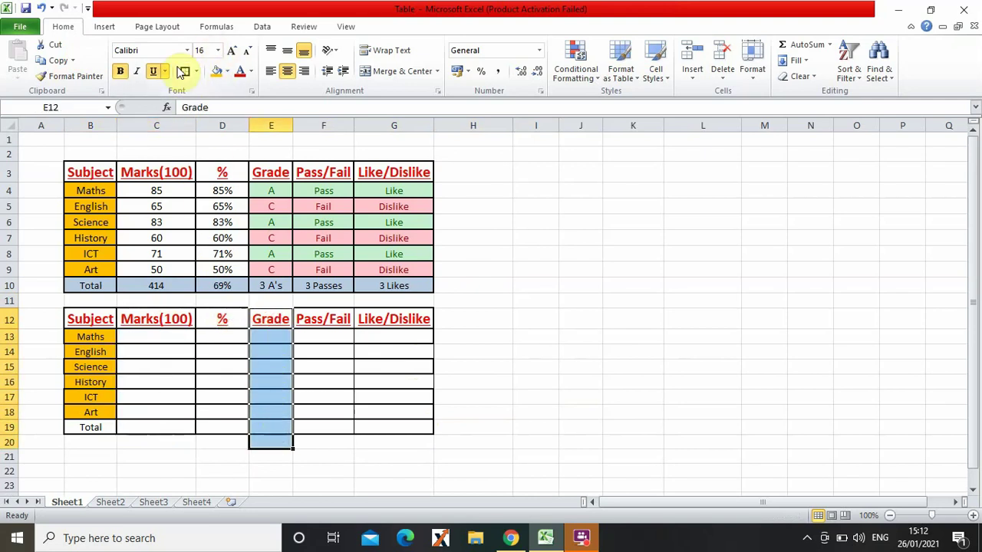
pyautogui.moveTo(270, 319)
pyautogui.mouseDown()
pyautogui.moveTo(285, 416)
pyautogui.moveTo(265, 322)
pyautogui.mouseUp()
pyautogui.click(282, 425)
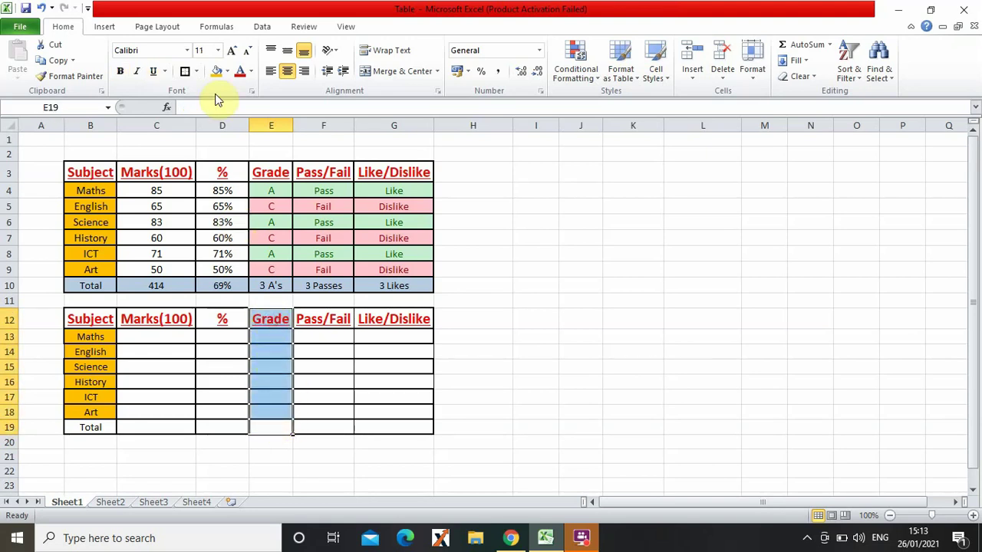
pyautogui.click(185, 71)
pyautogui.click(277, 428)
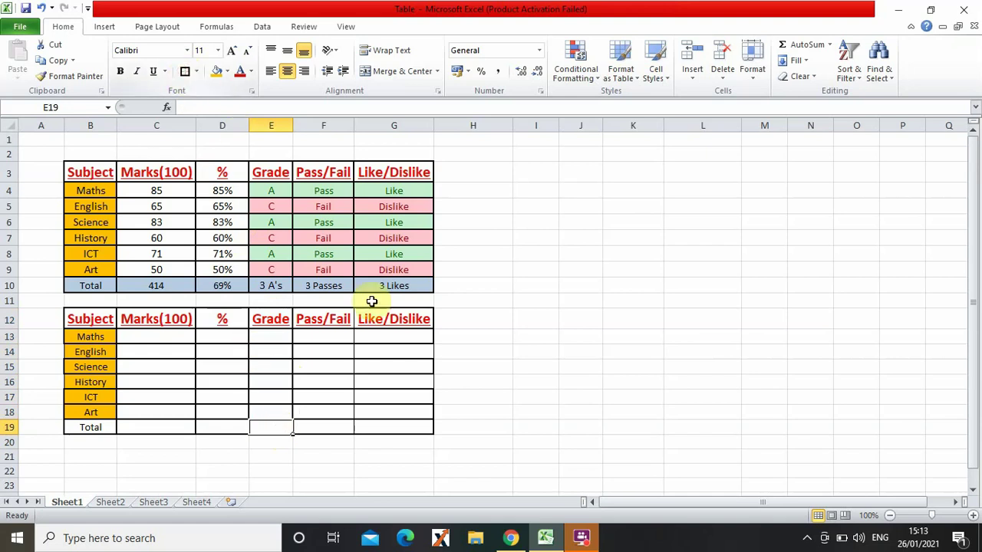
# - Apply the thick box border around the Like/Dislike column G12:G19 of the new table
pyautogui.click(377, 336)
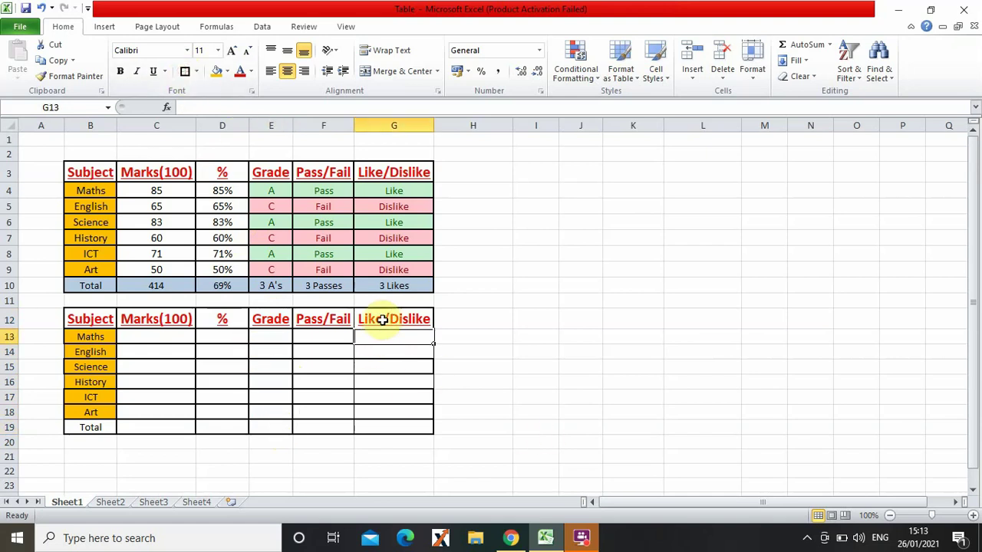
pyautogui.moveTo(381, 321); pyautogui.dragTo(394, 428)
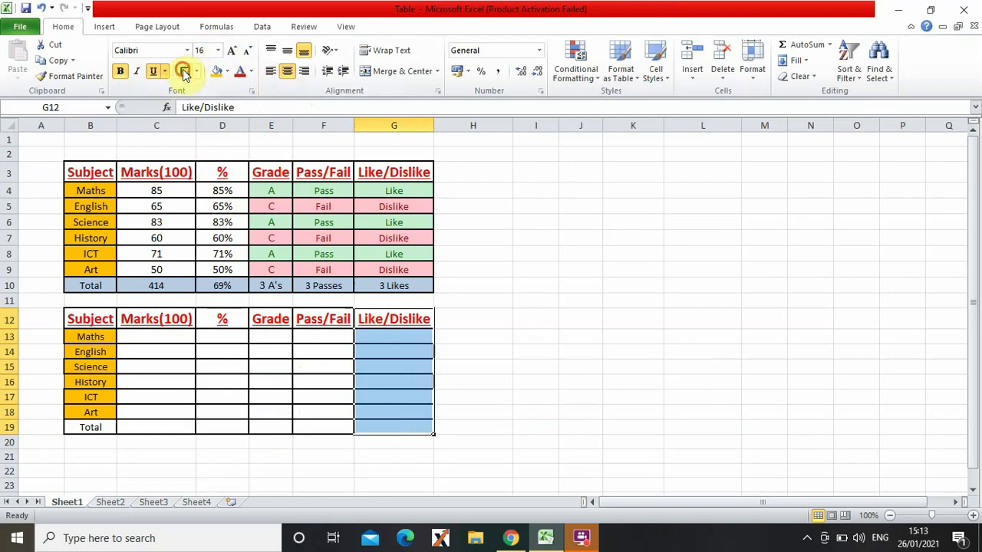
pyautogui.click(568, 335)
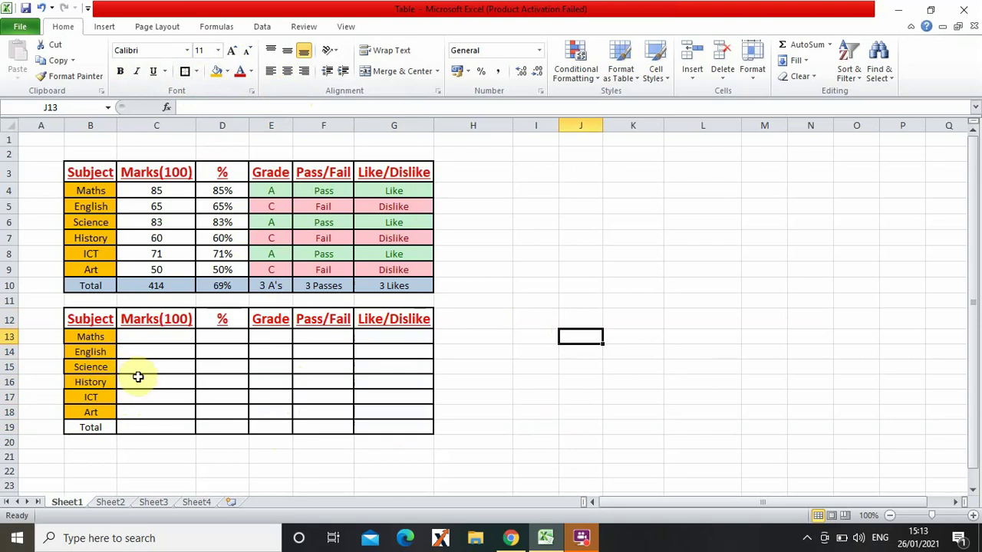
# - Enter the marks 85, 65, 83, 60, 71 and 50 for Maths through Art in C13:C18
pyautogui.click(148, 336)
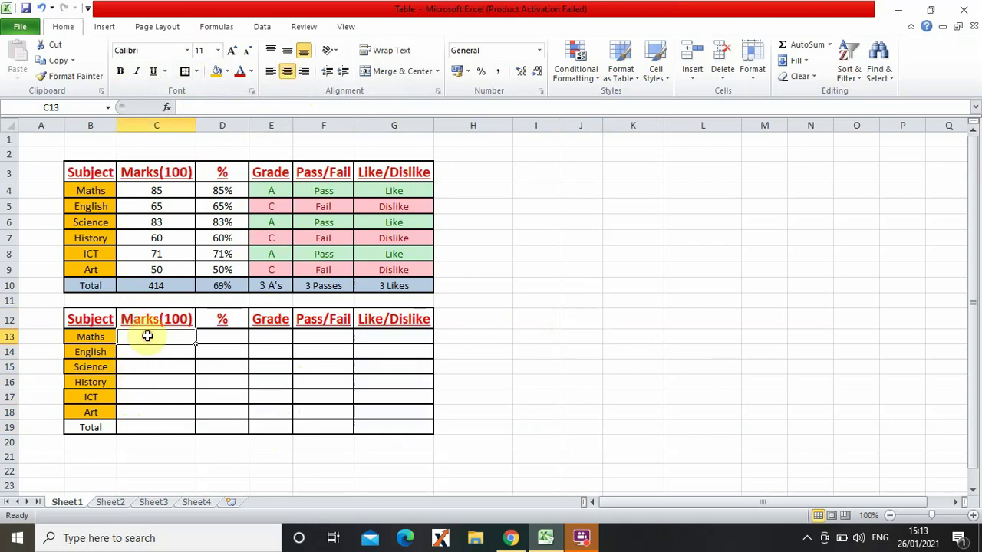
pyautogui.doubleClick(147, 336)
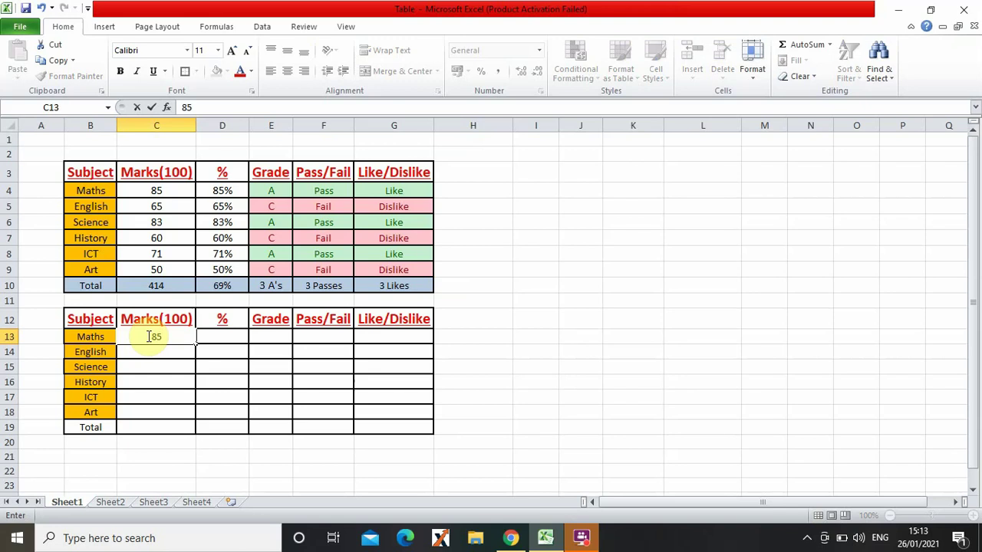
pyautogui.press('Return')
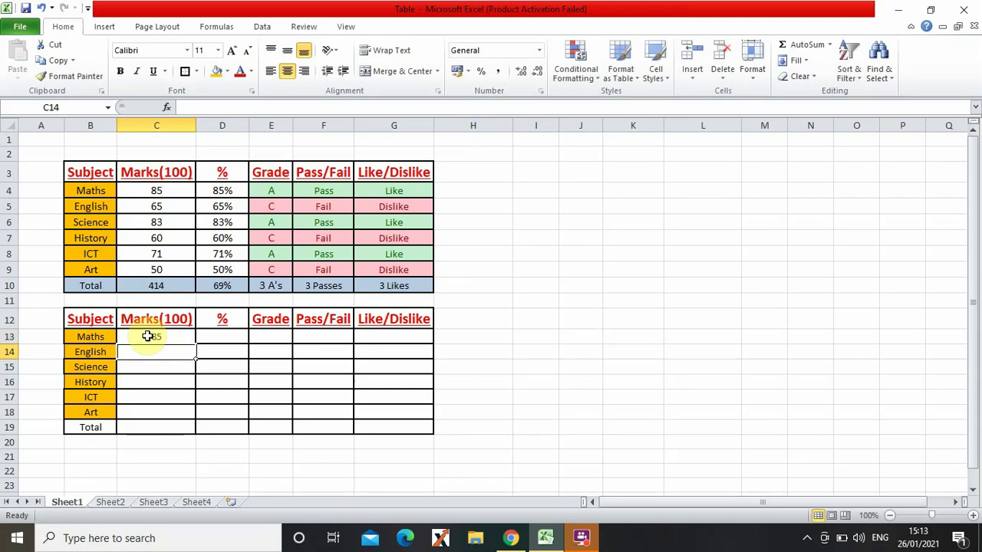
pyautogui.write('65')
pyautogui.press('Return')
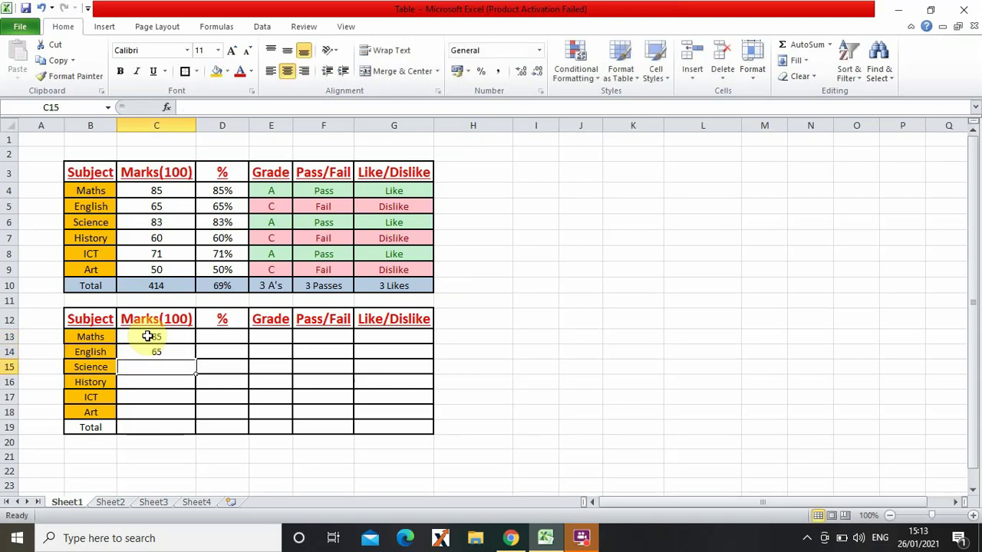
pyautogui.write('83')
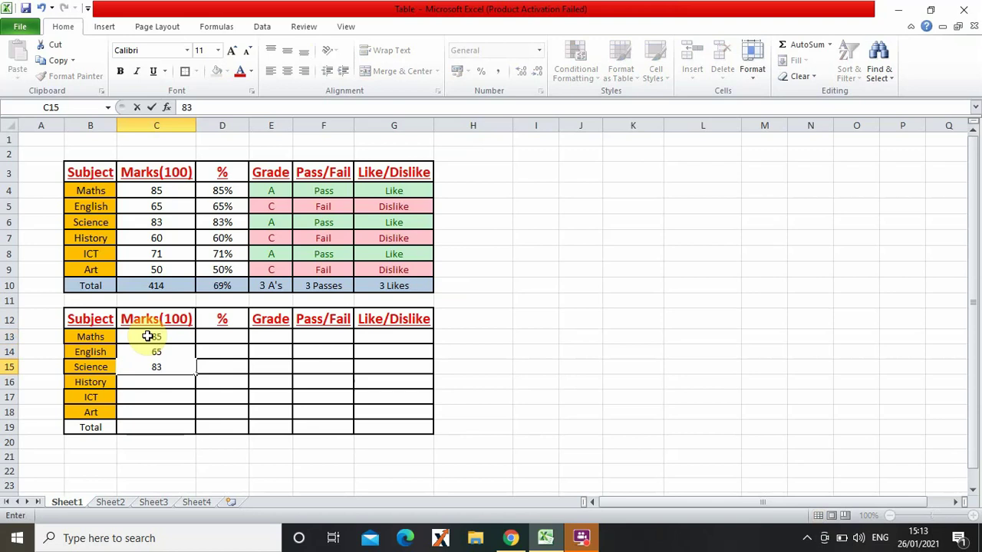
pyautogui.press('Return')
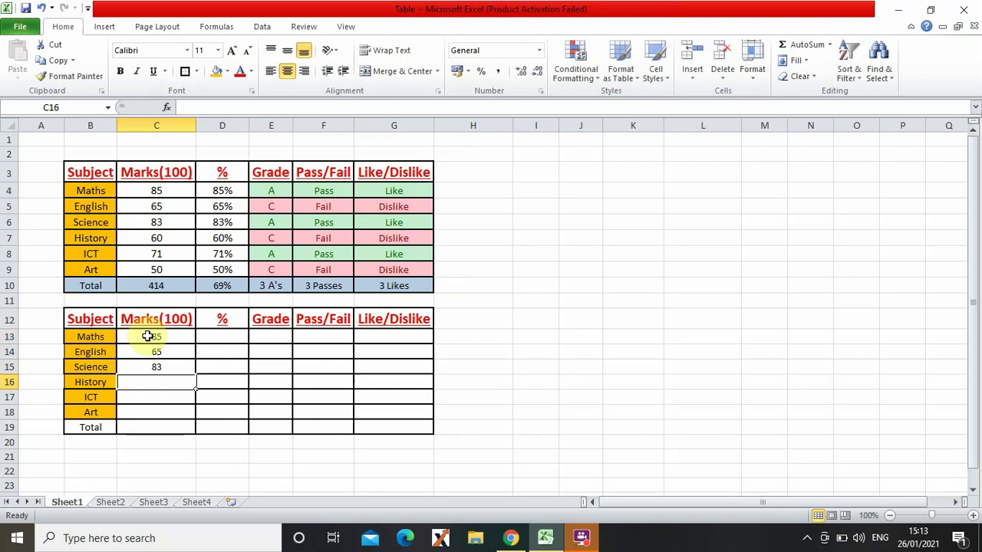
pyautogui.write('60')
pyautogui.press('Return')
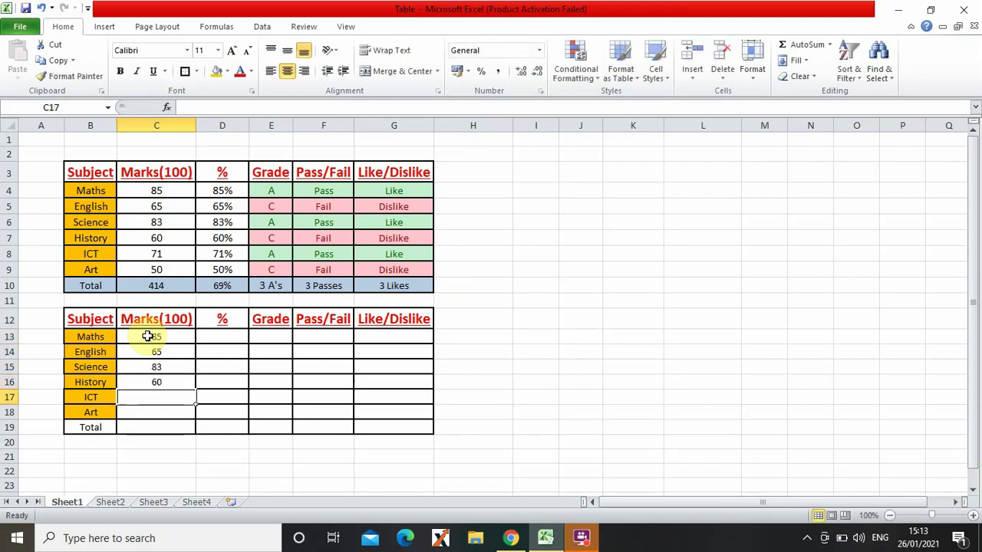
pyautogui.write('71')
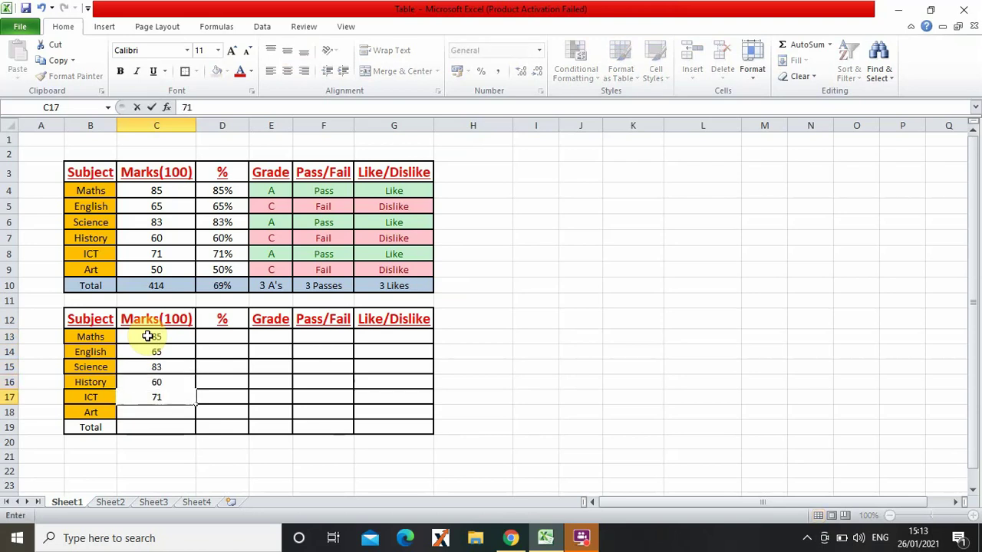
pyautogui.press('Return')
pyautogui.write('50')
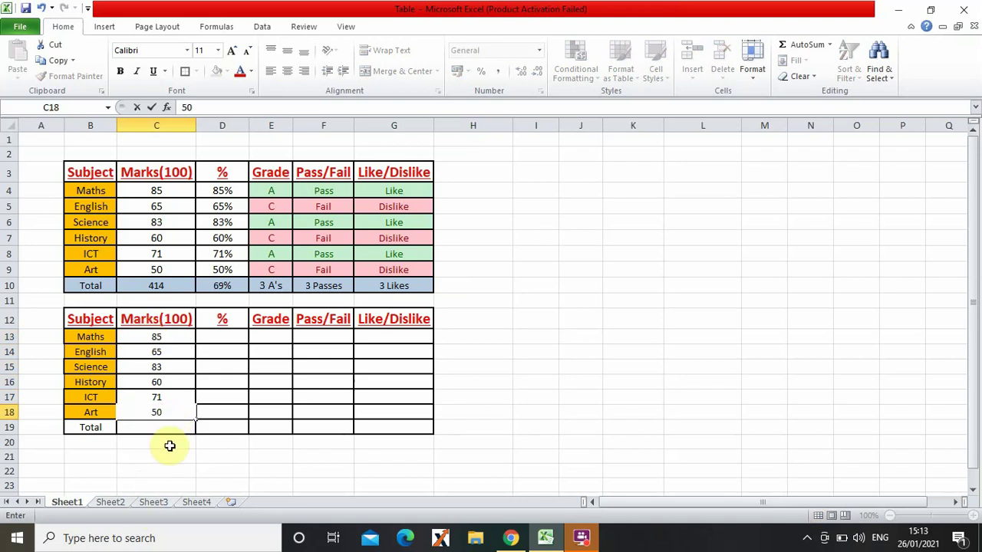
pyautogui.click(230, 339)
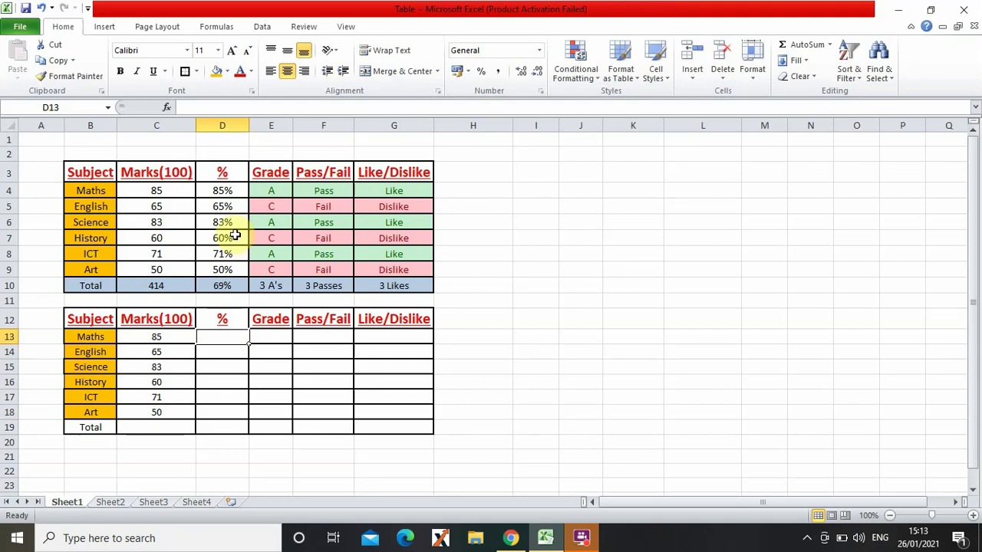
# - Following the formula in D4, enter =C13% in D13 for the Maths percentage
pyautogui.click(222, 190)
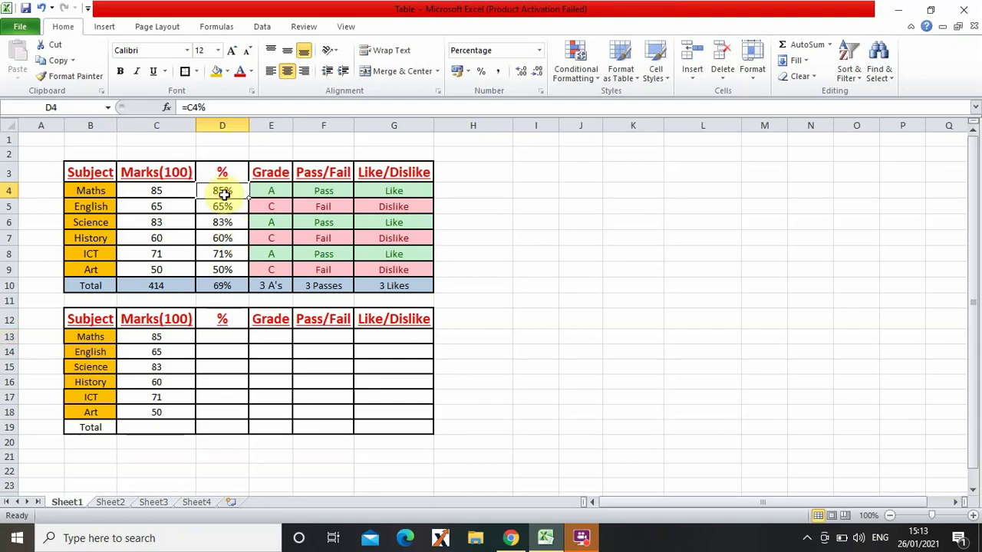
pyautogui.click(216, 338)
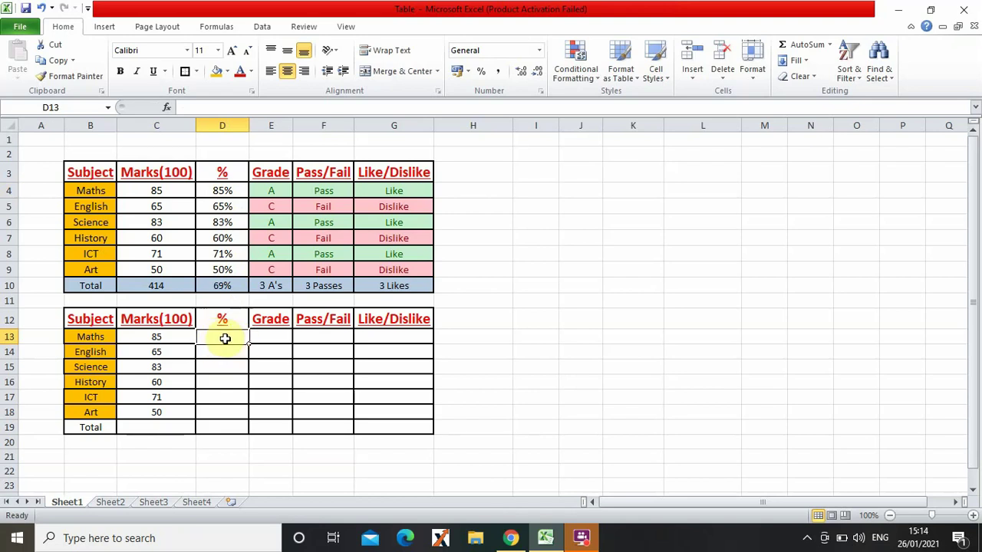
pyautogui.doubleClick(222, 339)
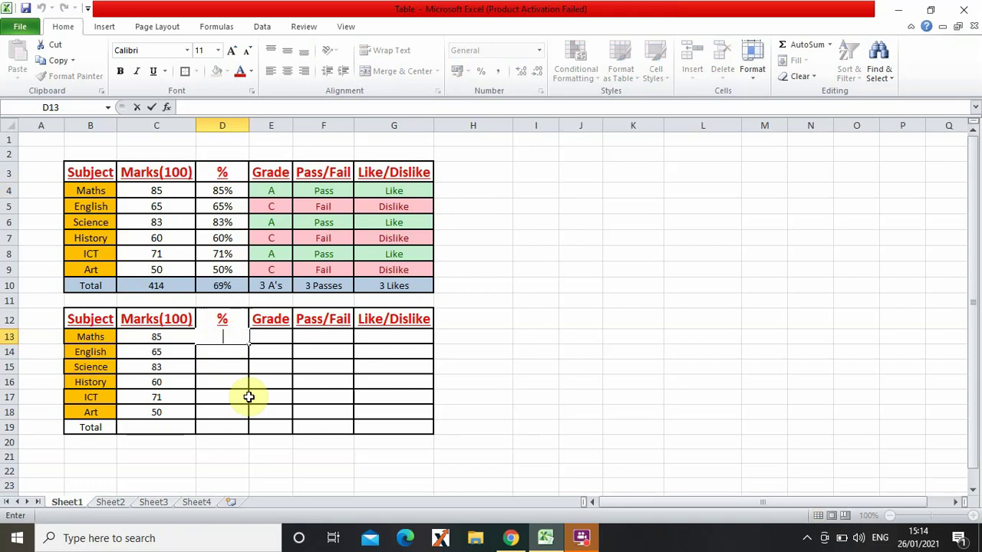
pyautogui.write('=')
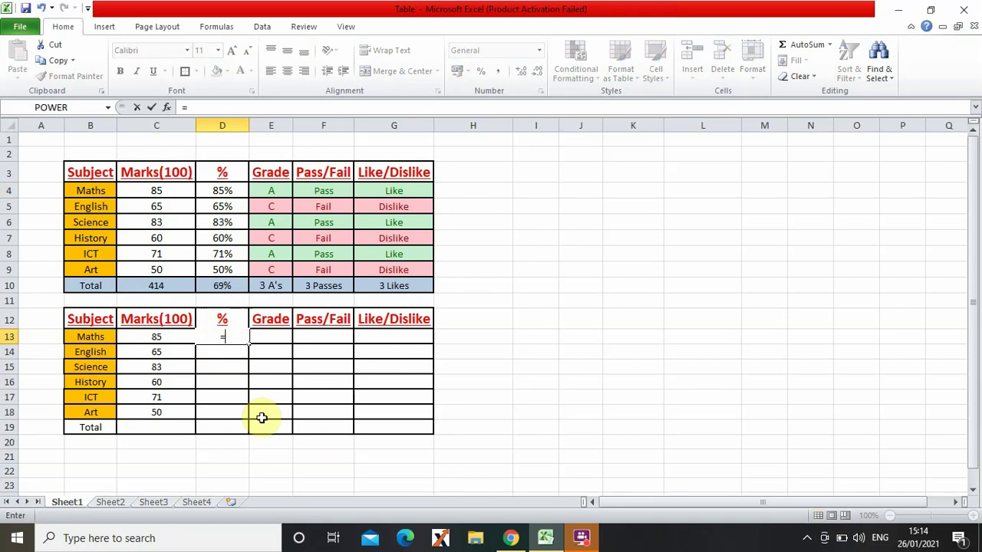
pyautogui.click(184, 337)
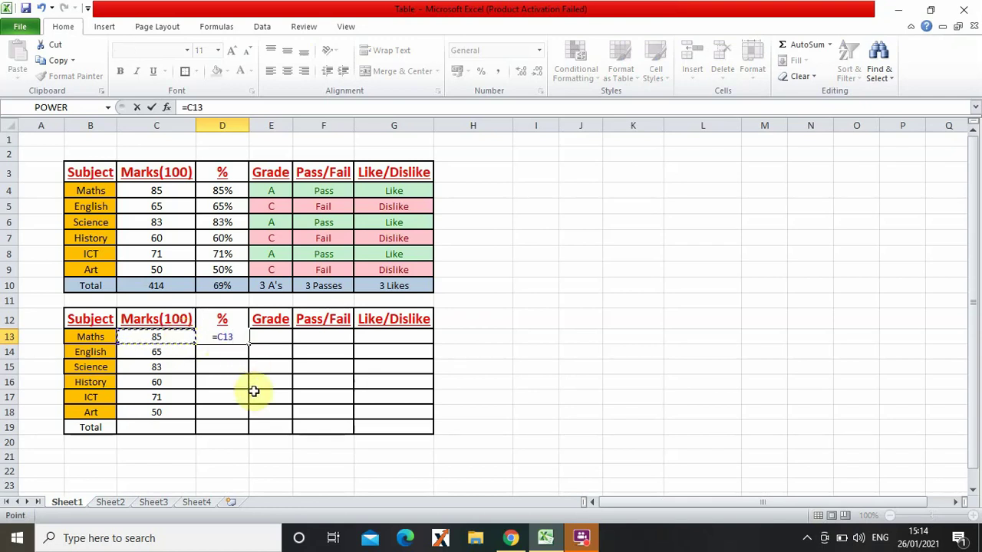
pyautogui.write('%')
pyautogui.press('Return')
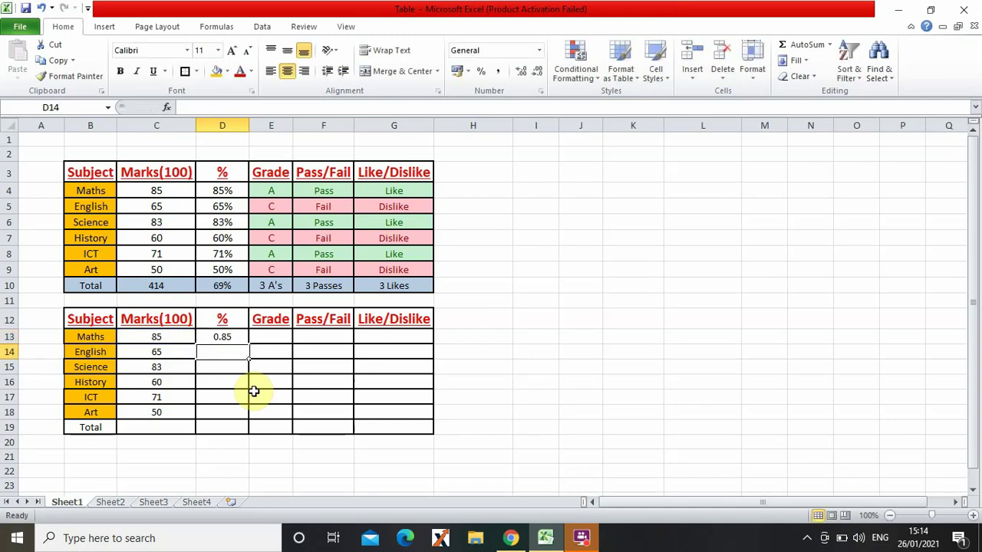
# - Fill the percentage formula from D13 down to the Art row, D18
pyautogui.click(242, 338)
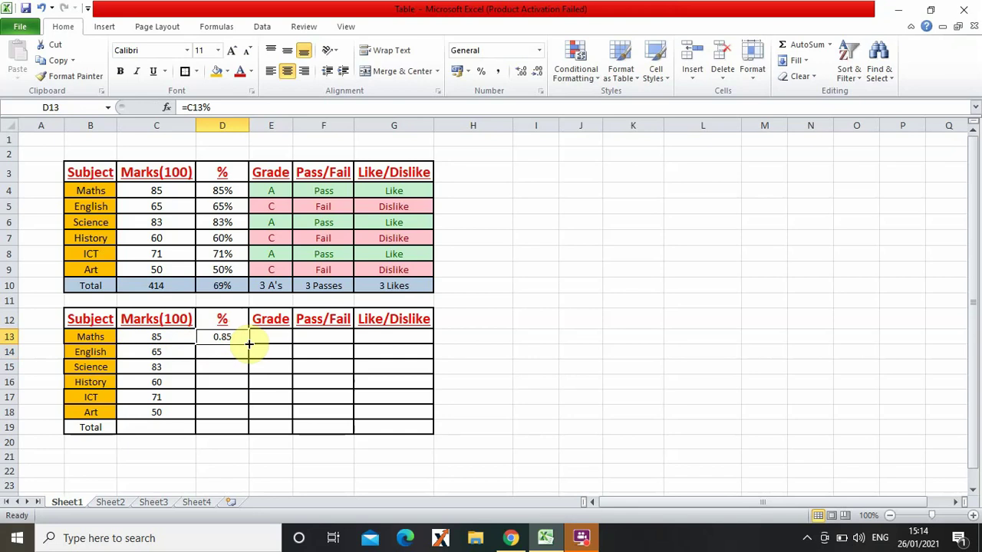
pyautogui.moveTo(249, 344); pyautogui.dragTo(257, 341)
pyautogui.moveTo(248, 342); pyautogui.dragTo(237, 414)
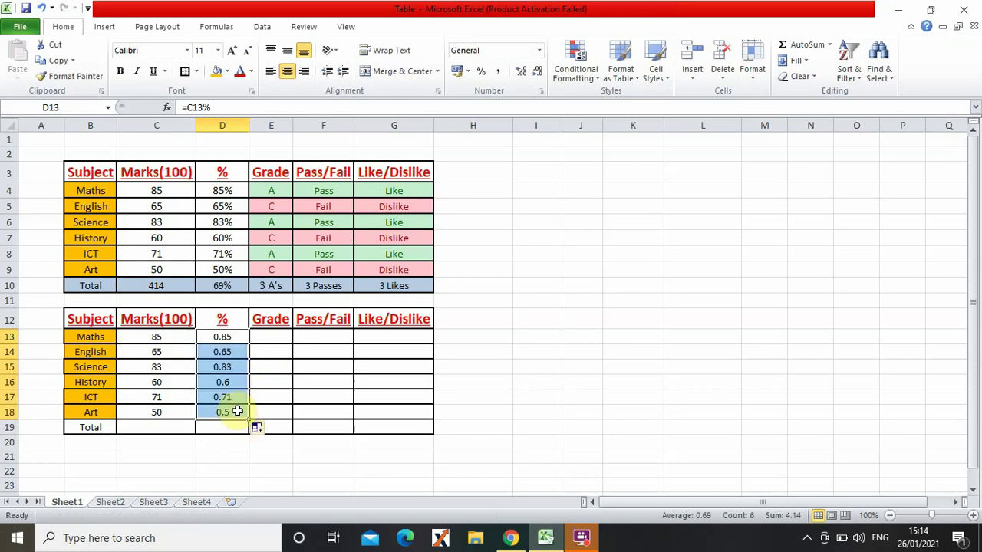
pyautogui.click(546, 409)
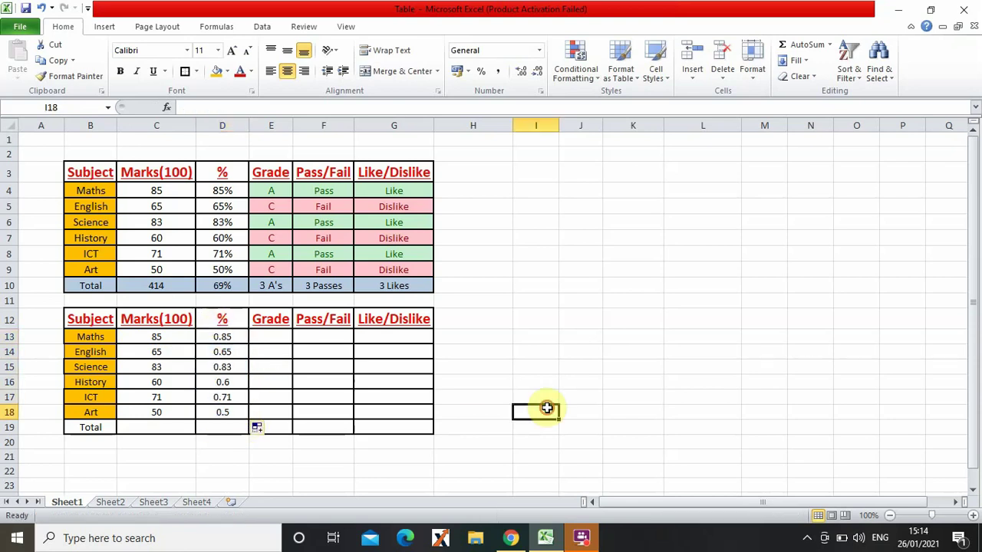
# - Format the cells D13:D18 as Percentage with 0 decimal places
pyautogui.moveTo(228, 335); pyautogui.dragTo(230, 412)
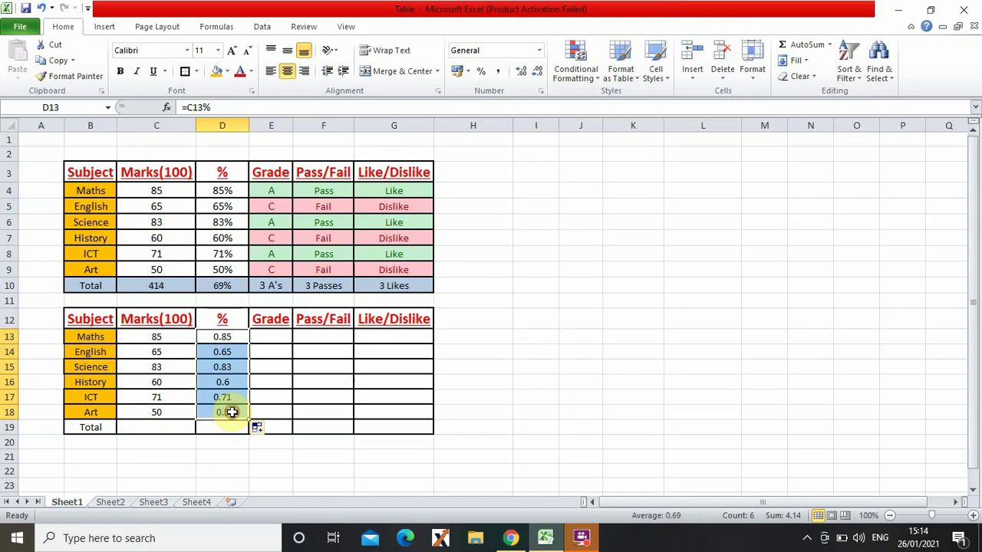
pyautogui.rightClick(230, 375)
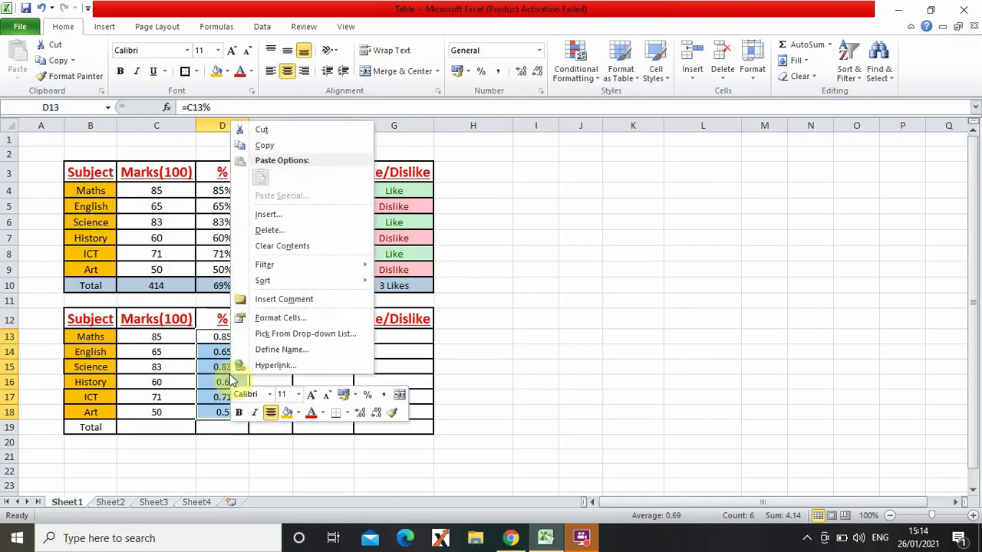
pyautogui.click(307, 316)
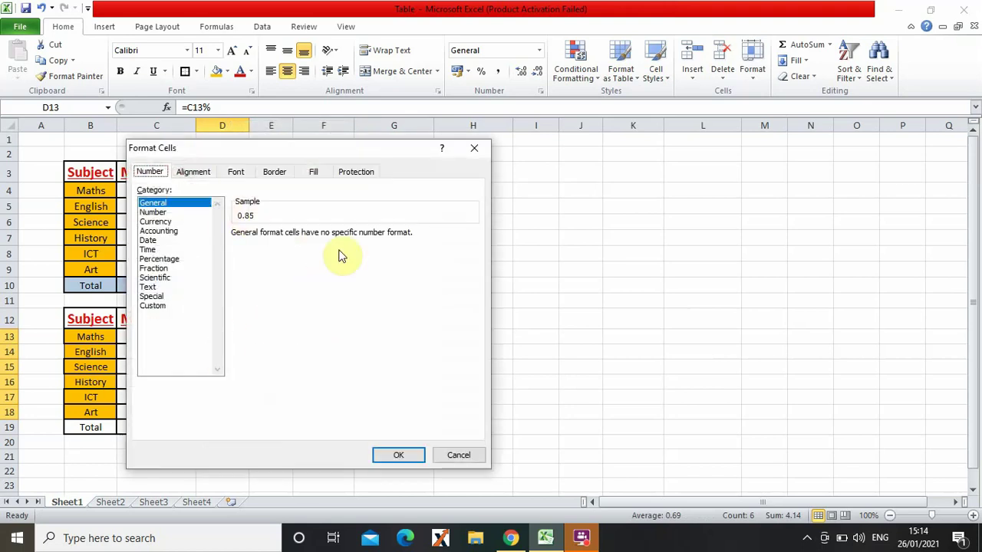
pyautogui.click(183, 259)
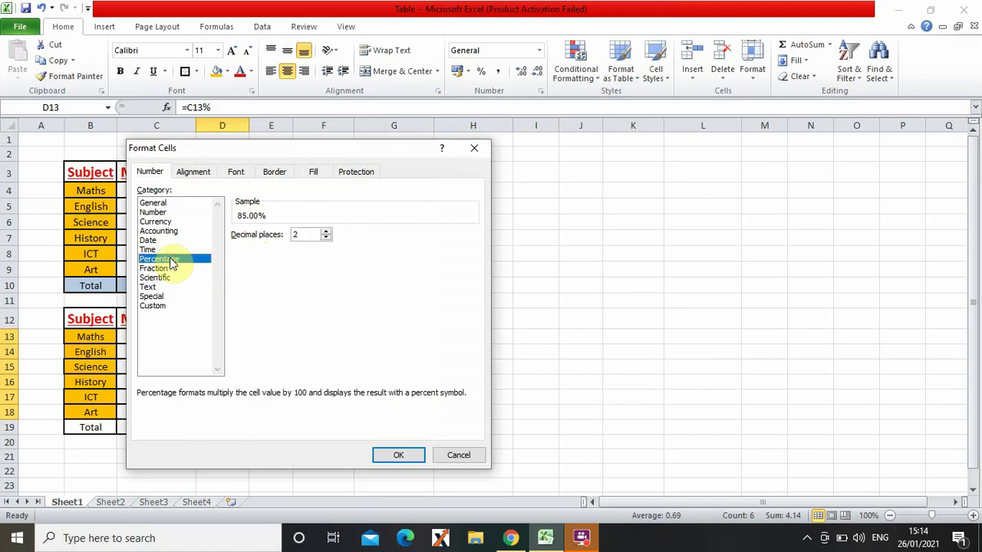
pyautogui.click(325, 240)
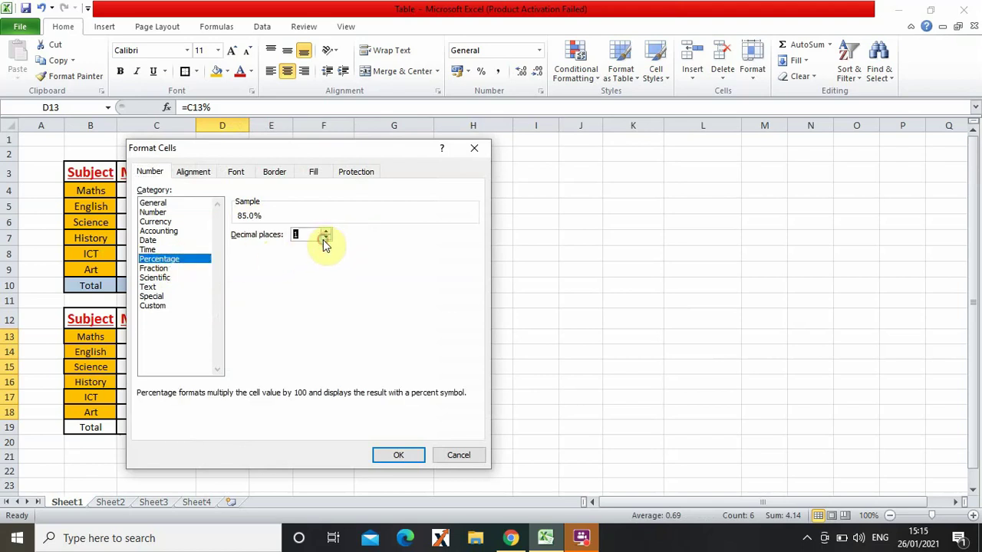
pyautogui.click(325, 239)
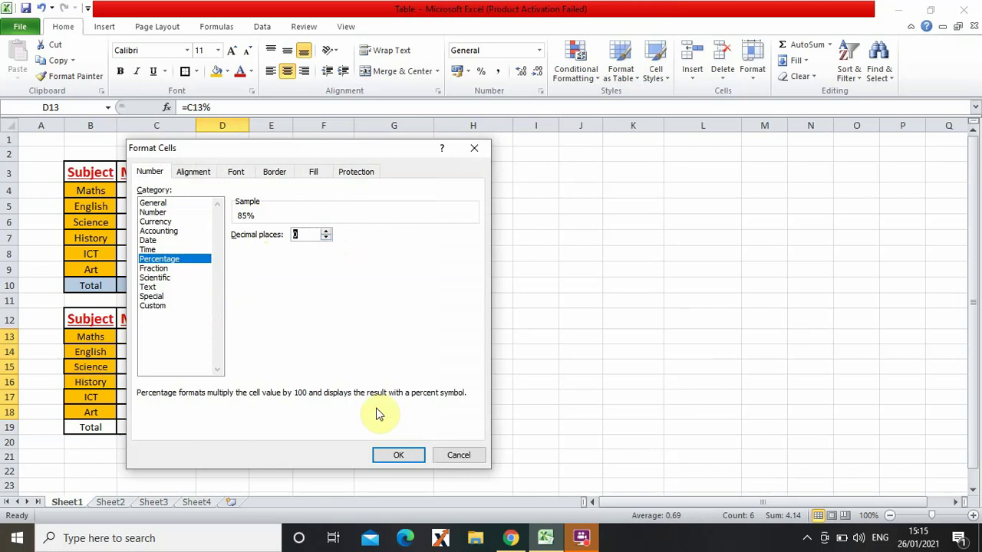
pyautogui.click(398, 457)
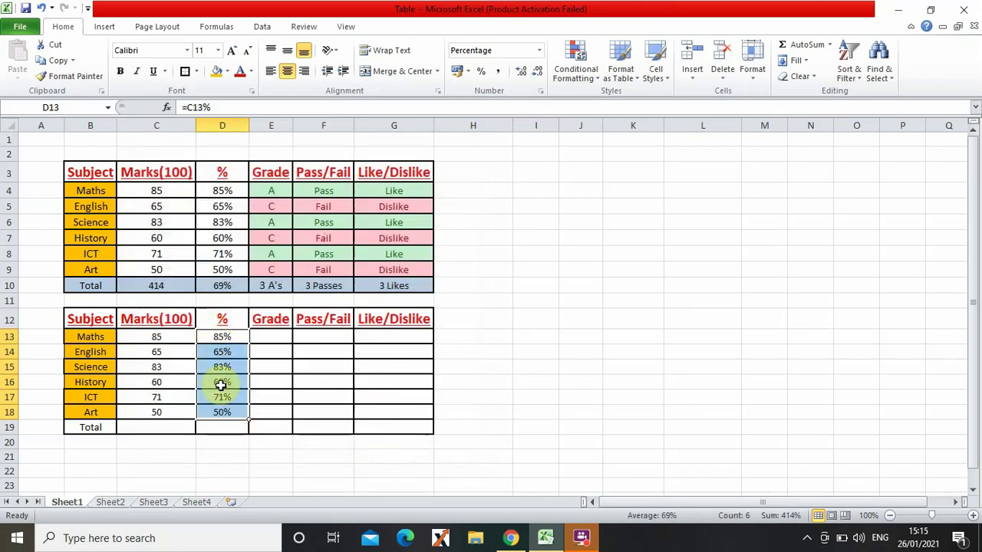
pyautogui.click(528, 383)
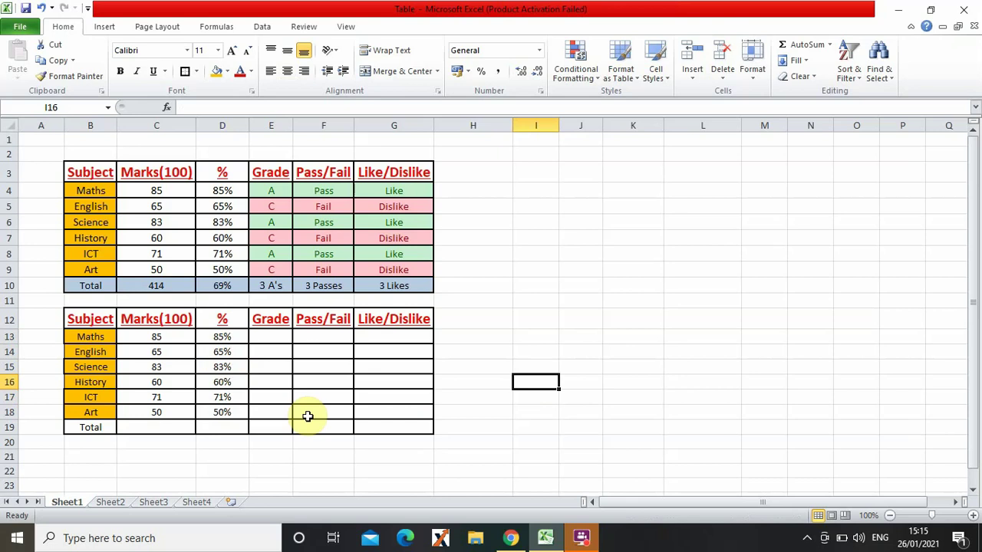
# - Fill the Total row cells B19:G19 with a light blue theme colour
pyautogui.click(102, 430)
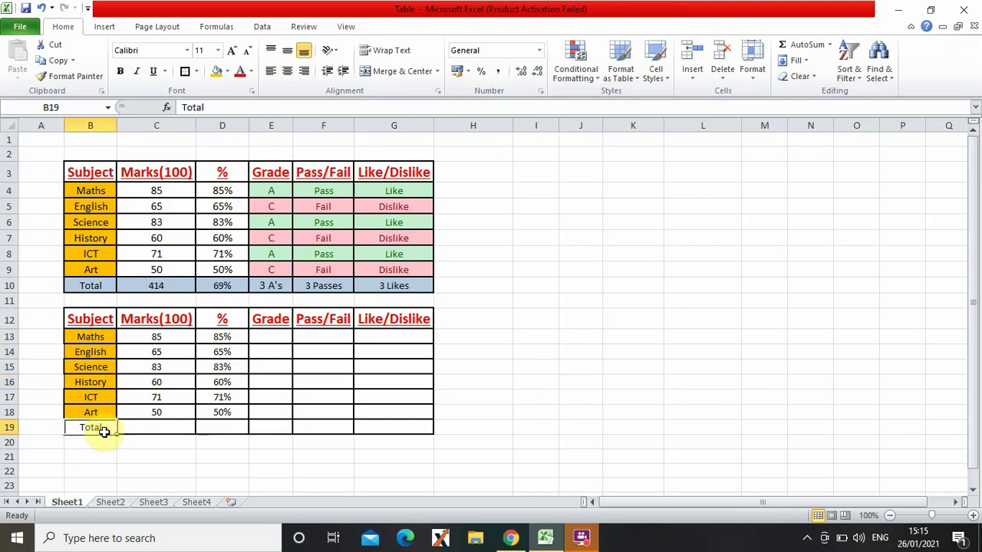
pyautogui.moveTo(104, 432); pyautogui.dragTo(414, 432)
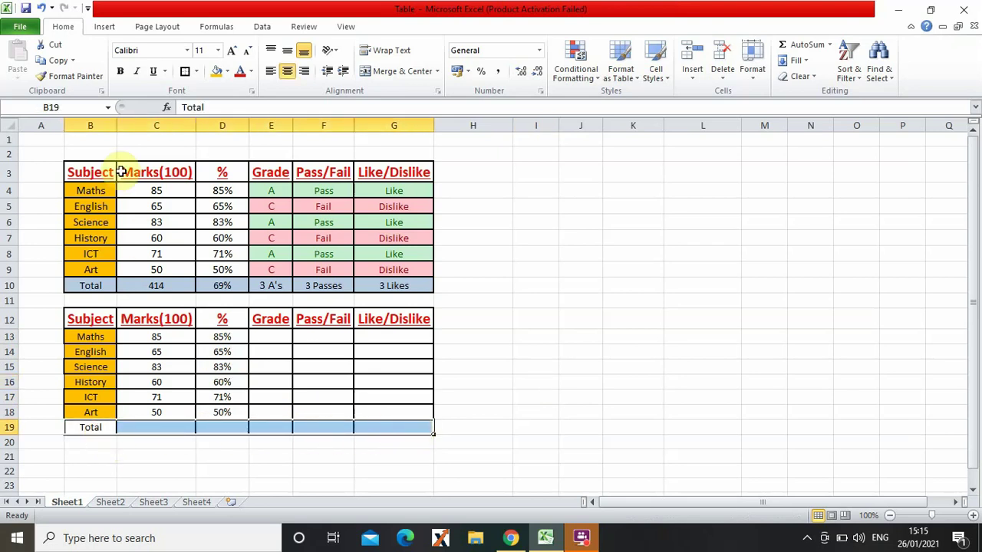
pyautogui.click(226, 73)
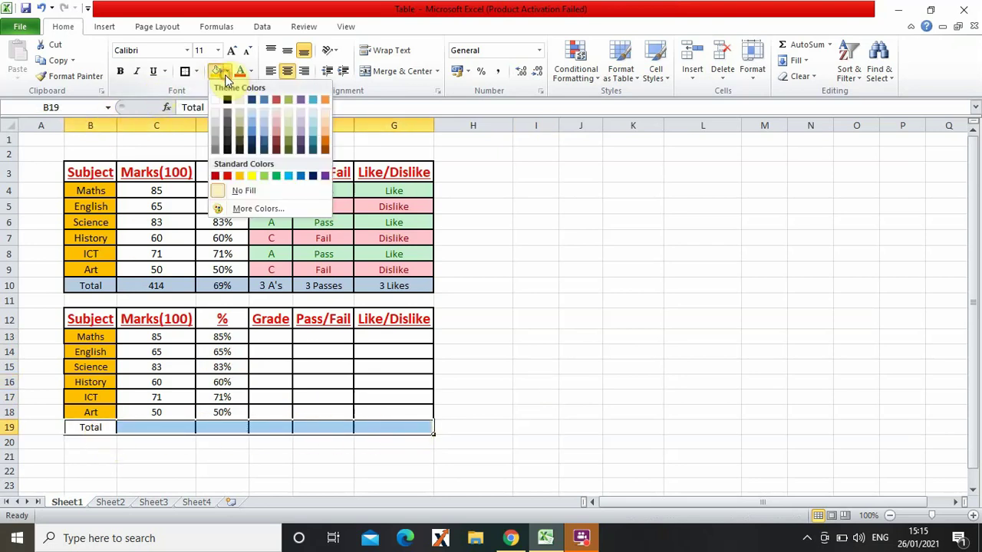
pyautogui.click(267, 133)
pyautogui.click(633, 335)
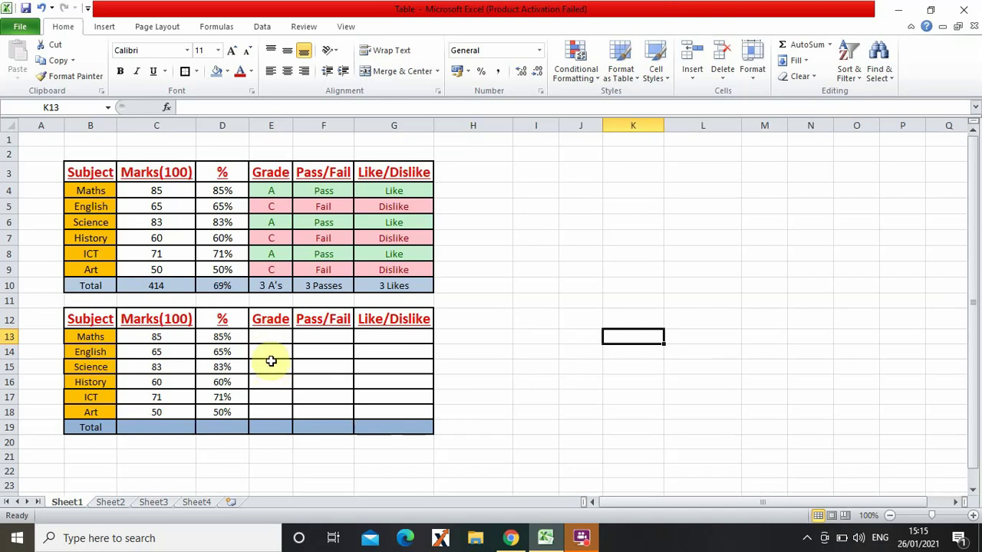
pyautogui.moveTo(271, 193); pyautogui.dragTo(580, 281)
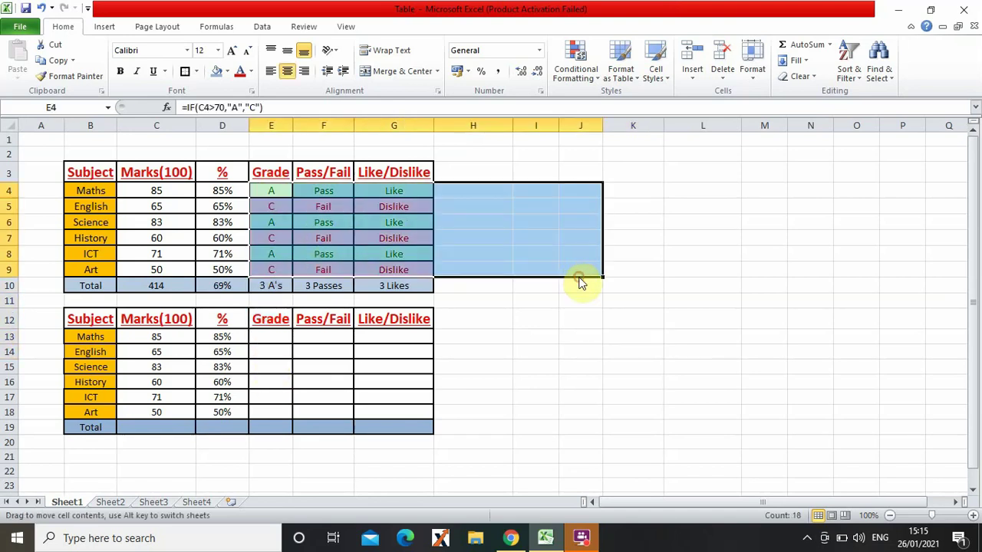
pyautogui.click(586, 366)
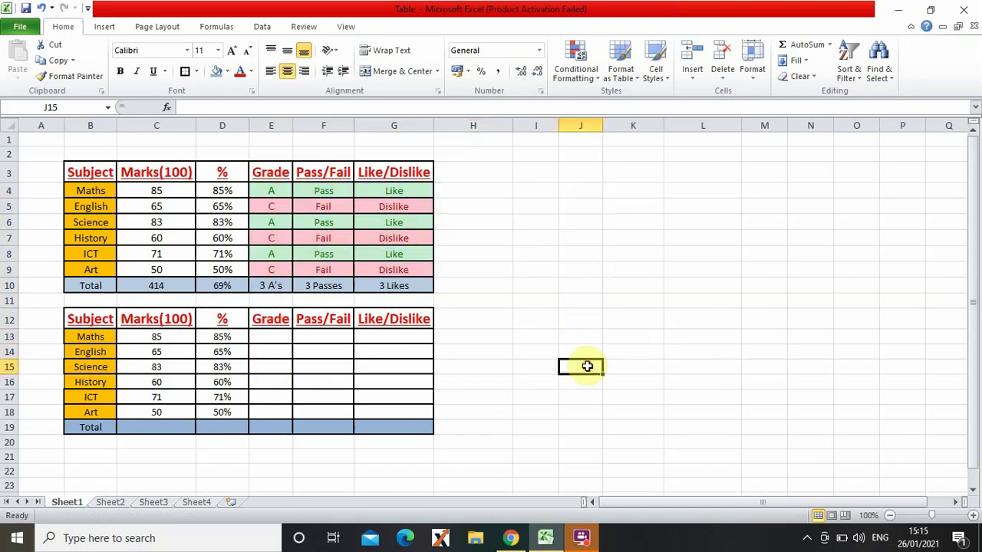
pyautogui.click(262, 338)
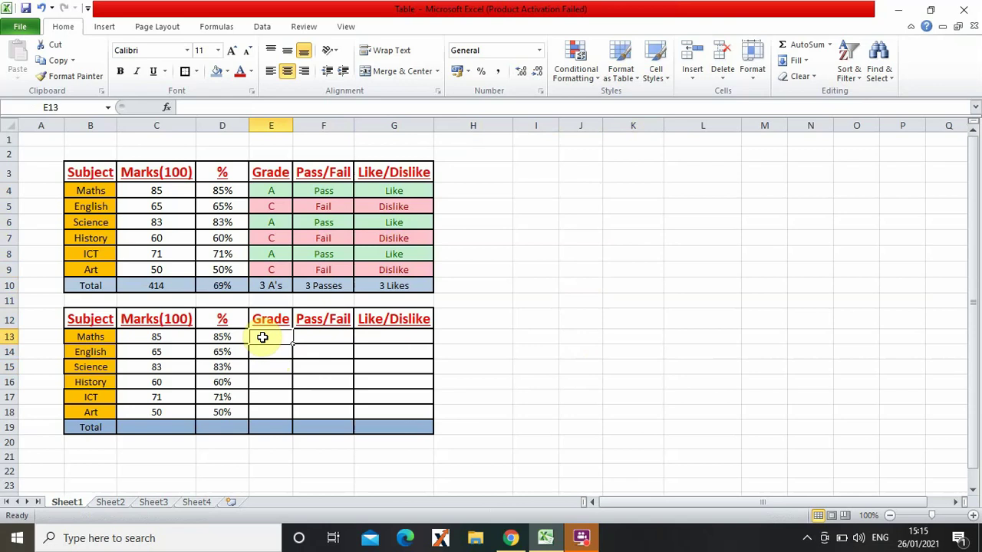
pyautogui.write('=')
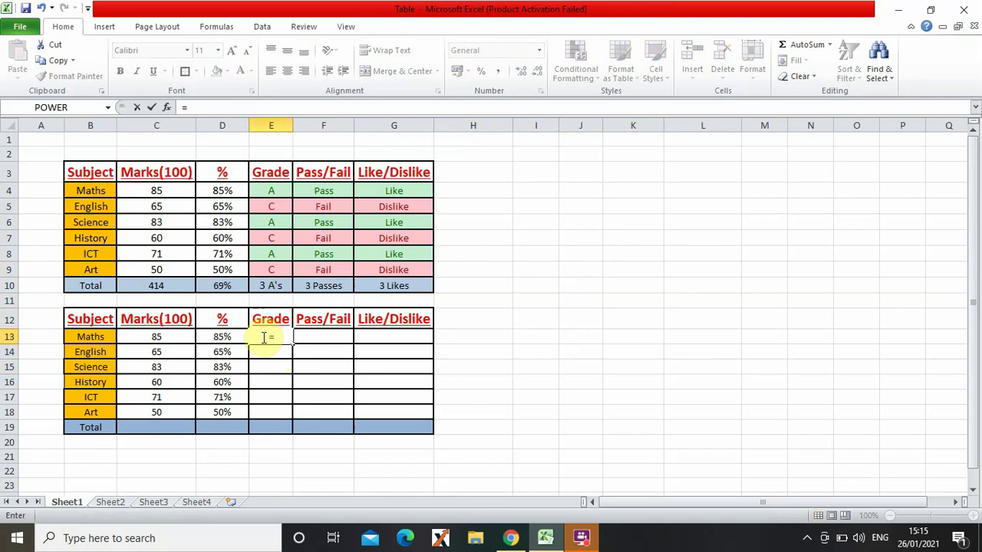
pyautogui.click(161, 337)
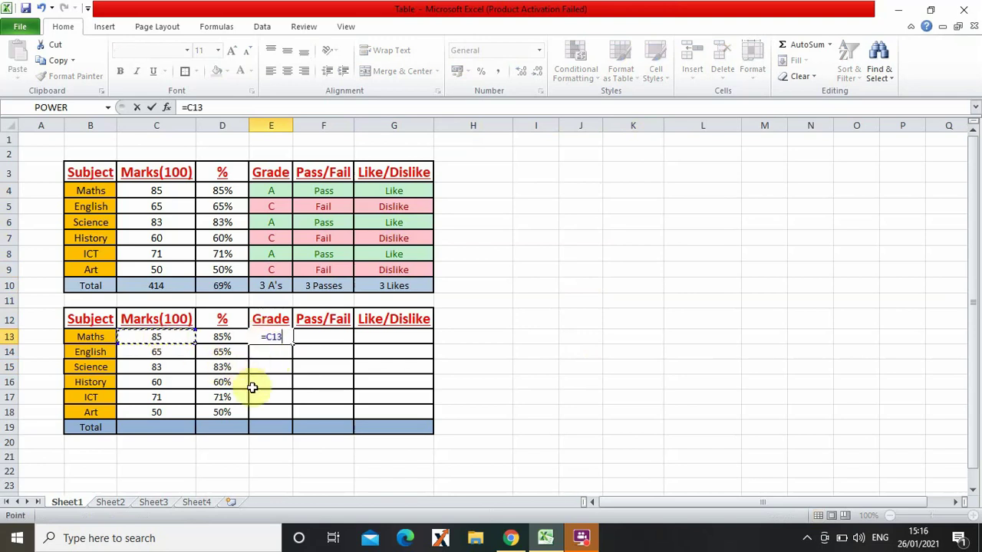
pyautogui.press('BackSpace')
pyautogui.press('BackSpace')
pyautogui.press('BackSpace')
pyautogui.press('BackSpace')
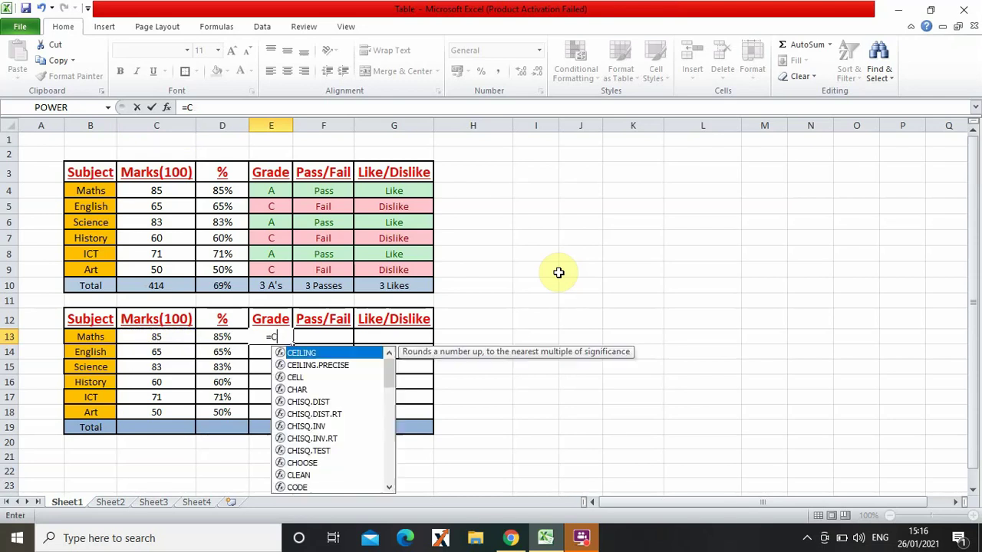
# - Enter the formula =IF(C13>70,"A","C") in E13 for the Maths grade
pyautogui.write('=')
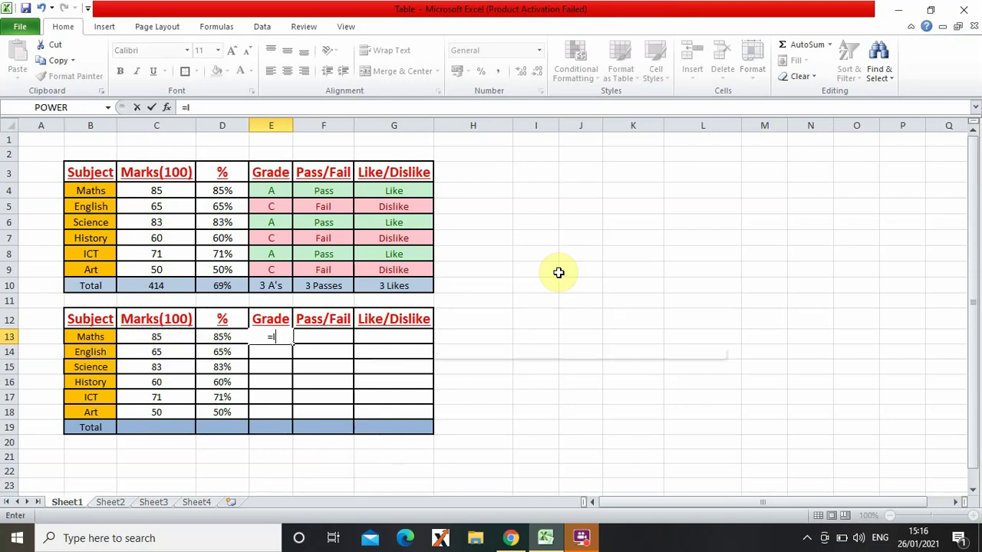
pyautogui.write('IF')
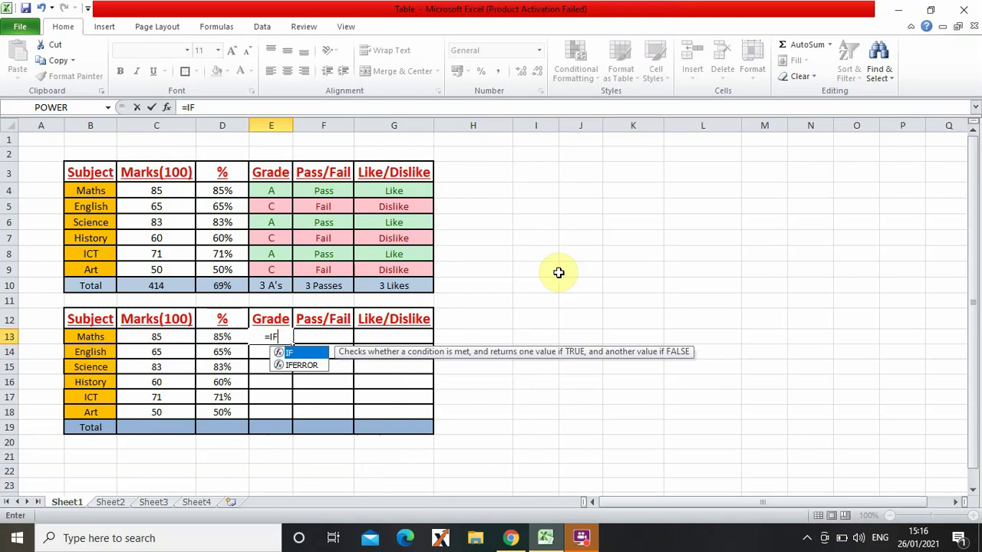
pyautogui.write('(')
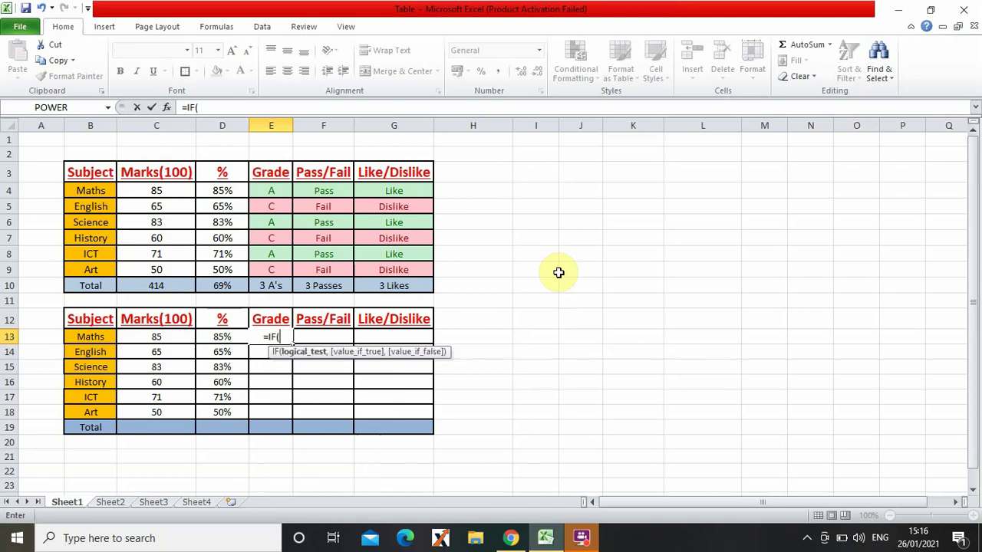
pyautogui.click(158, 339)
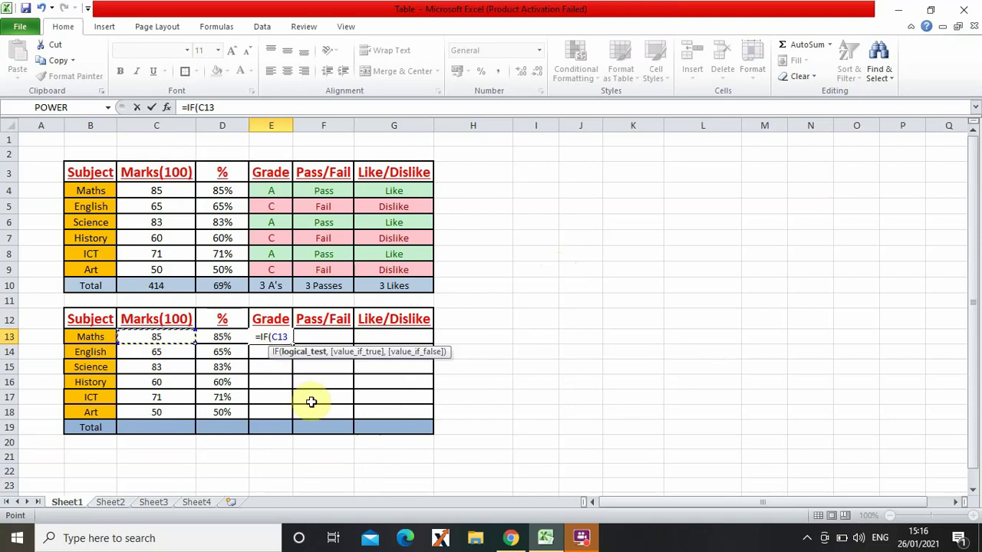
pyautogui.write('>')
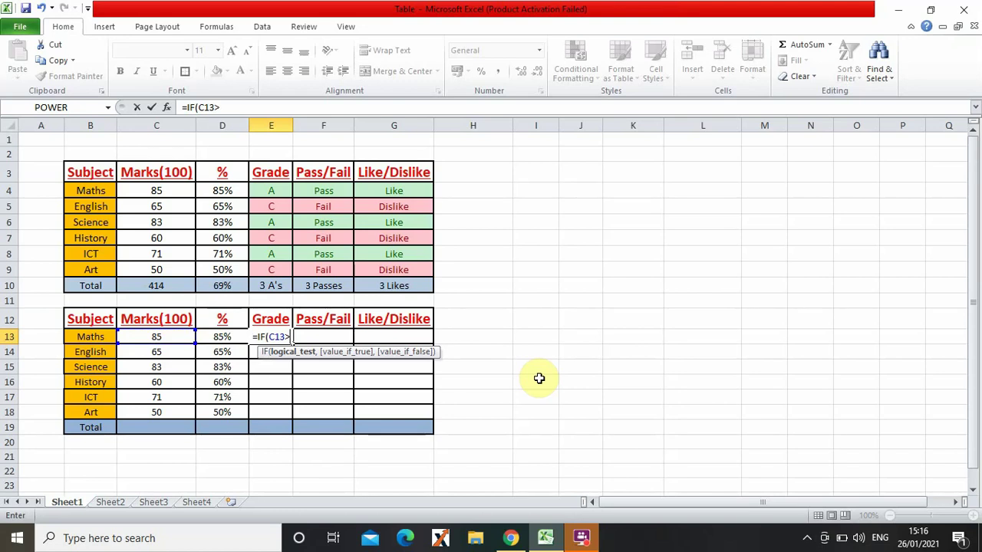
pyautogui.write('70')
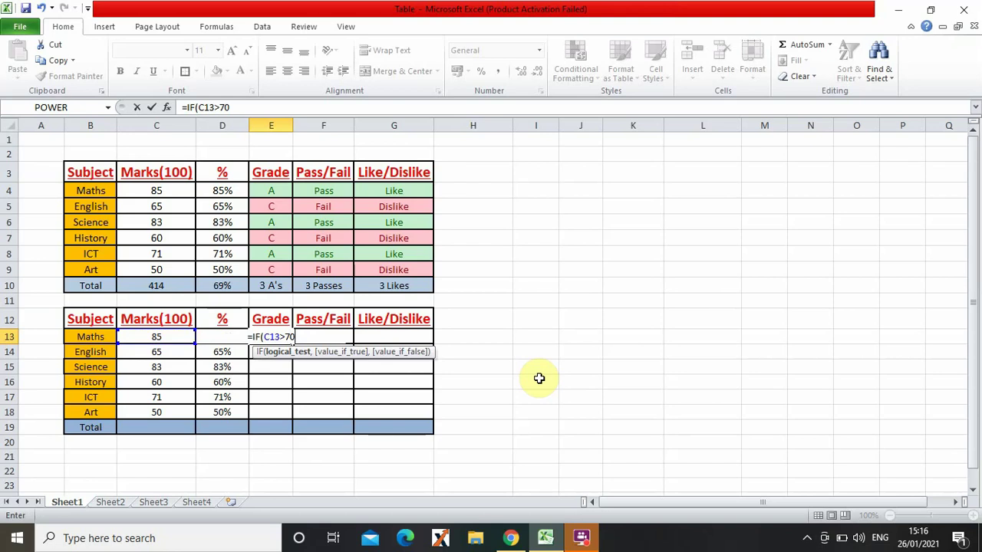
pyautogui.write(',')
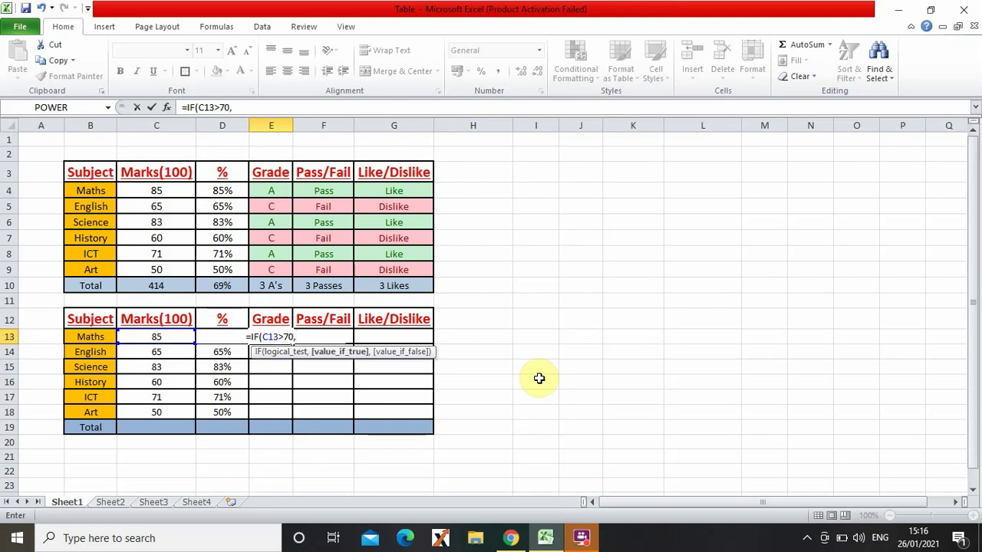
pyautogui.write('"')
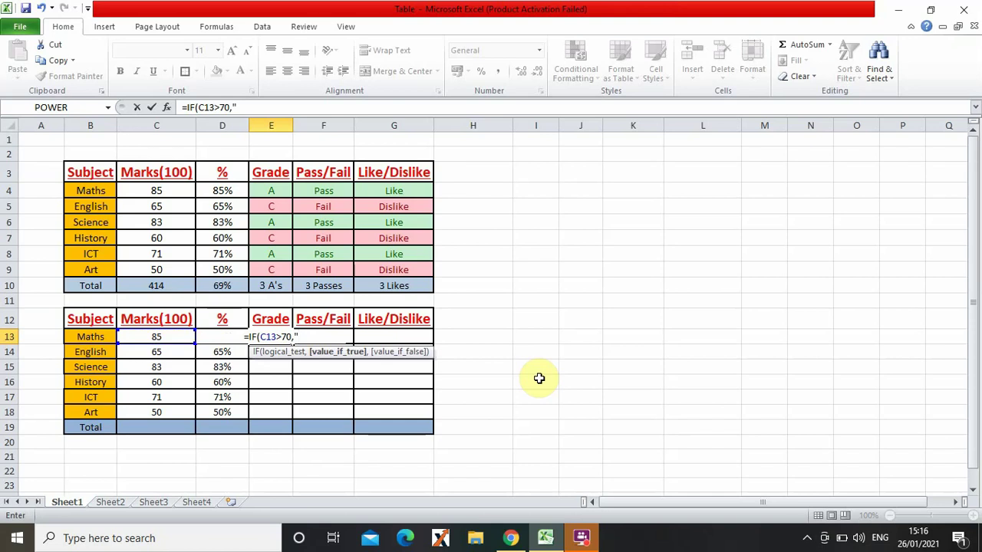
pyautogui.write('A')
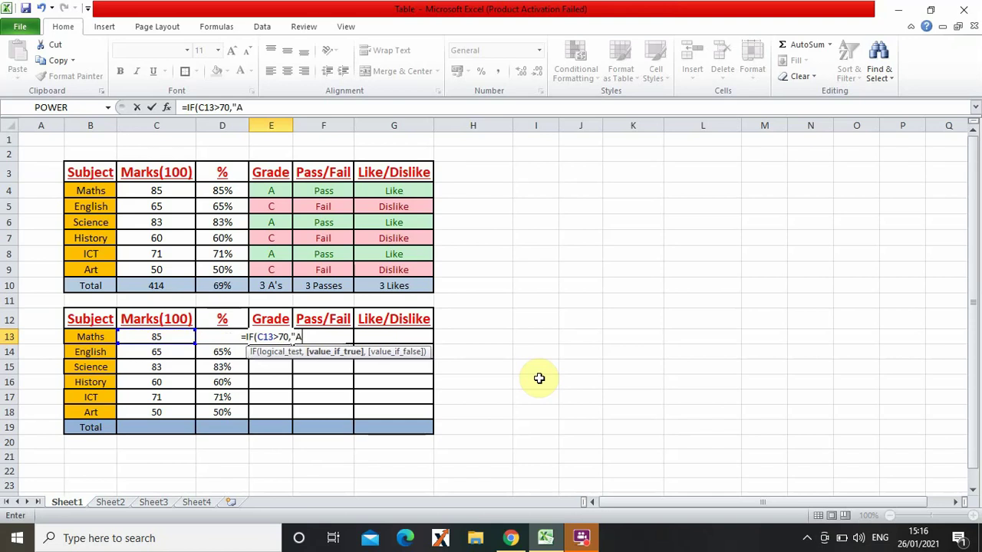
pyautogui.write('",')
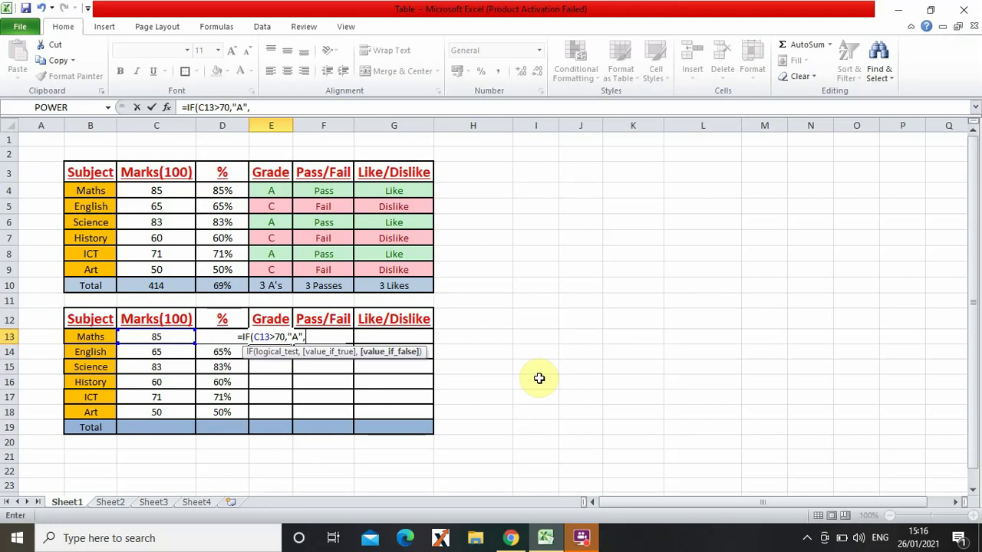
pyautogui.write('"')
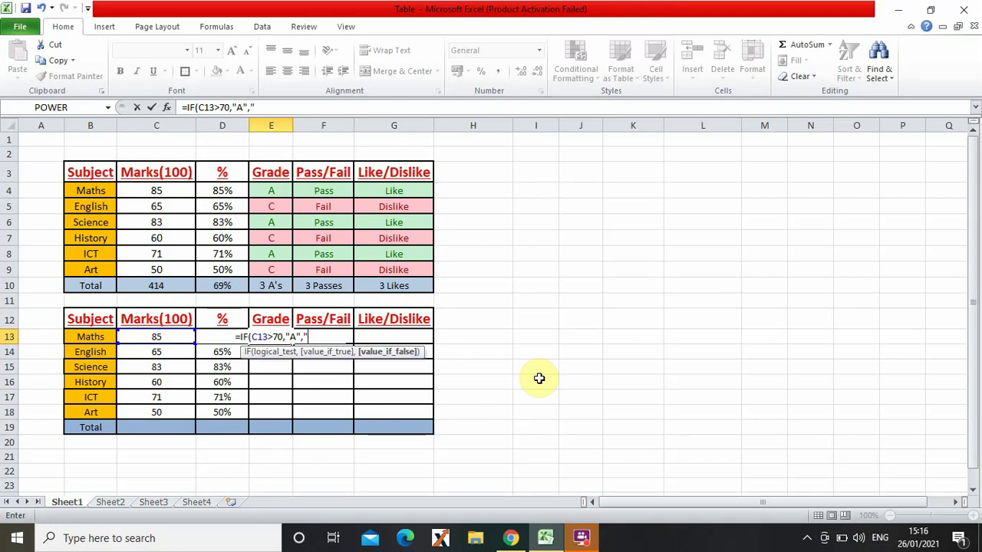
pyautogui.write('C"')
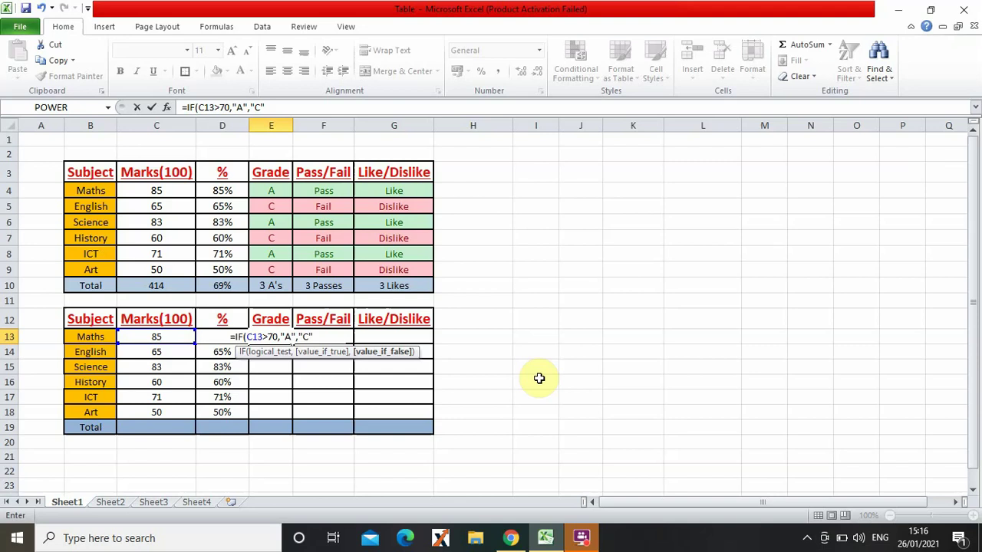
pyautogui.write(')')
pyautogui.press('Return')
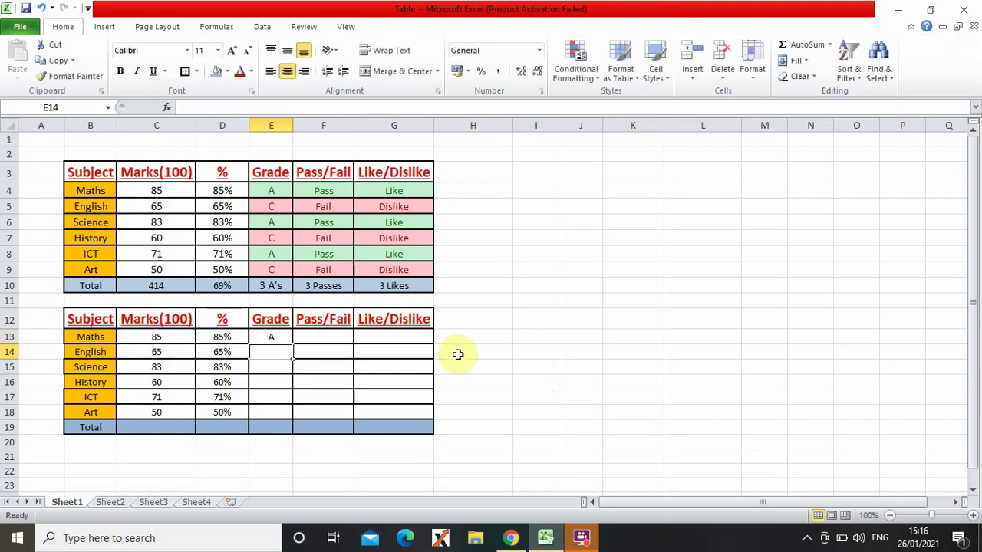
# - Fill the grade formula from E13 down to the Art row, E18
pyautogui.click(259, 337)
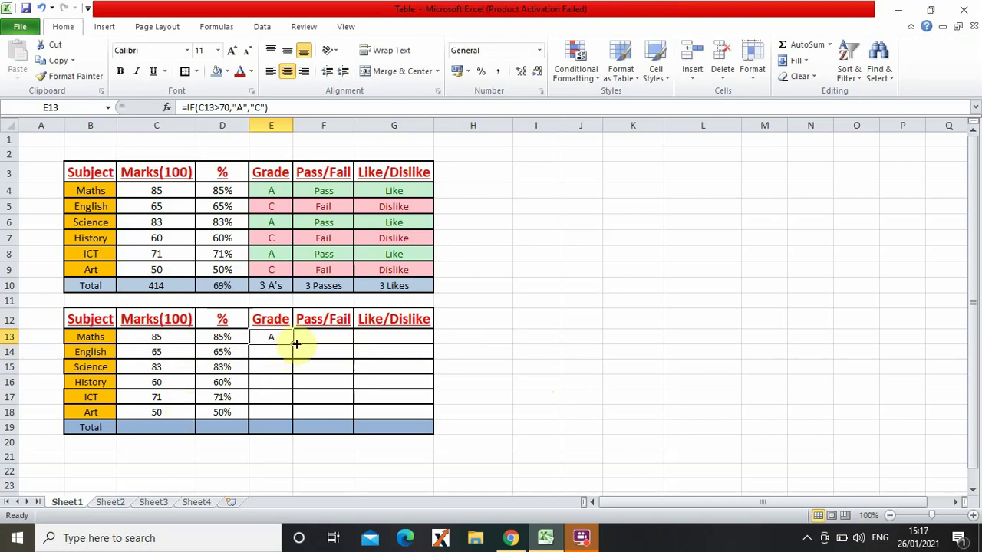
pyautogui.moveTo(293, 344); pyautogui.dragTo(285, 417)
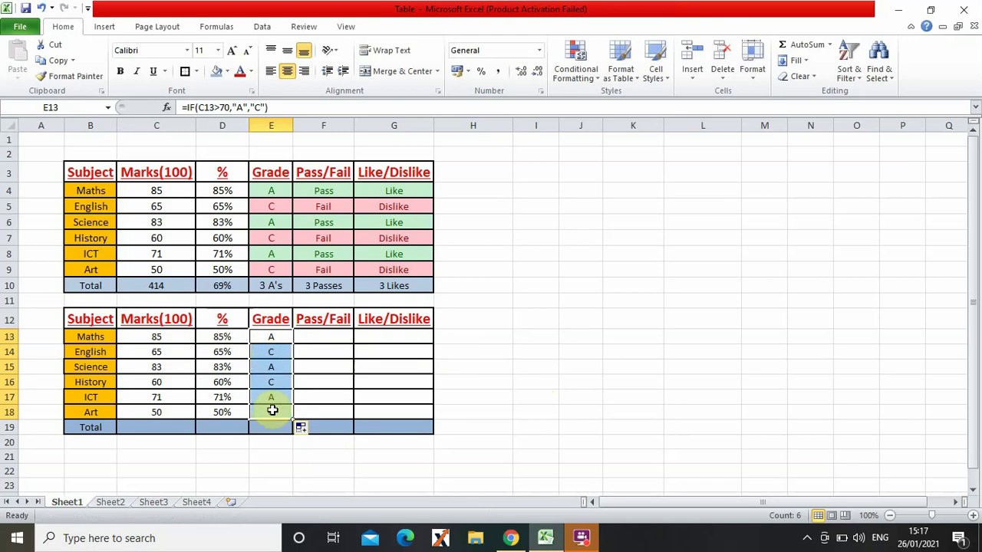
pyautogui.click(561, 367)
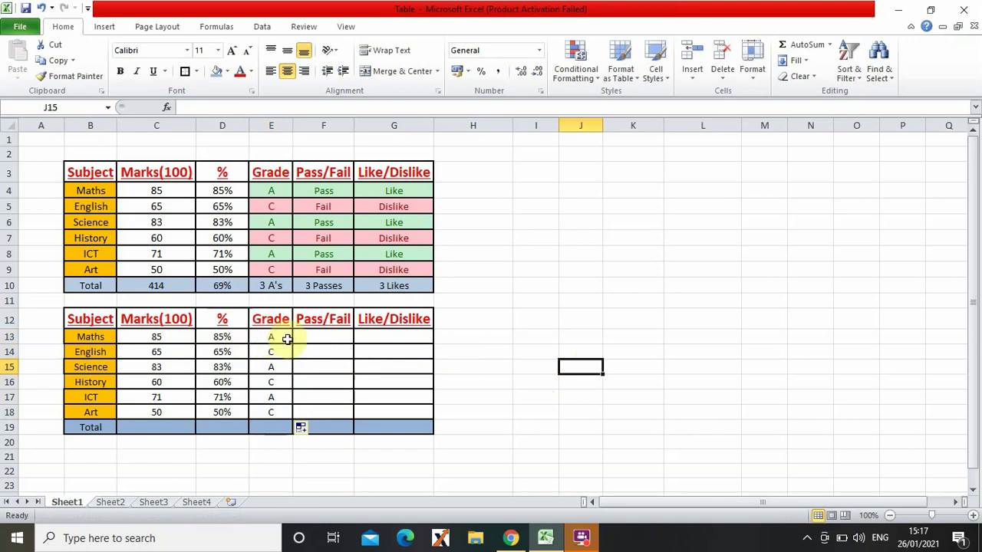
# - Add a Text that Contains conditional formatting rule to E13:E18 giving cells containing "A" Green Fill with Dark Green Text
pyautogui.moveTo(287, 335); pyautogui.dragTo(280, 412)
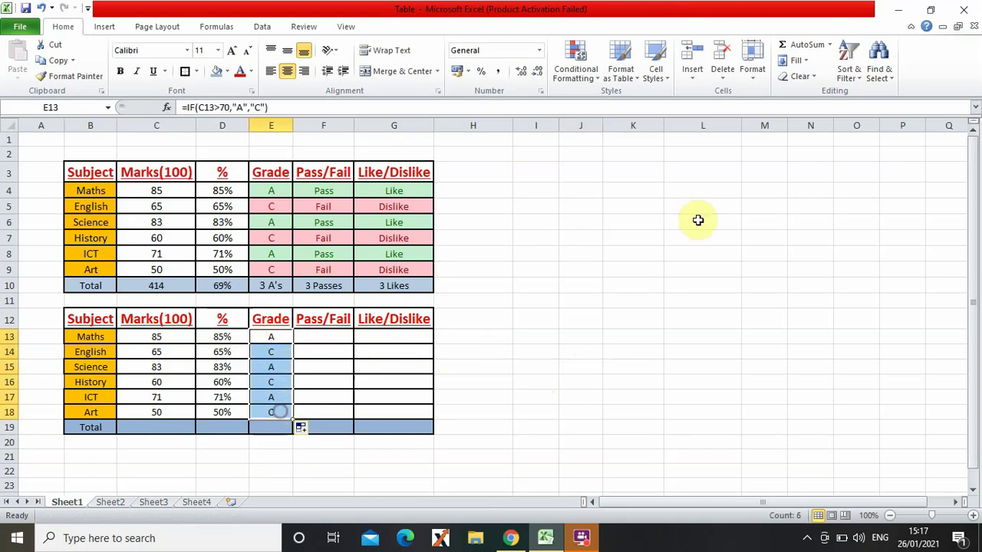
pyautogui.click(583, 77)
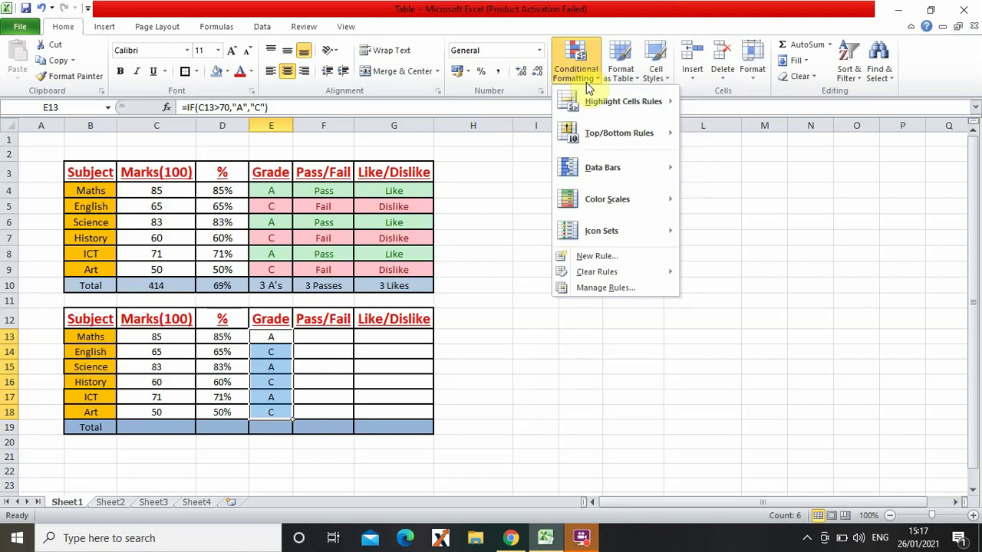
pyautogui.moveTo(594, 103)
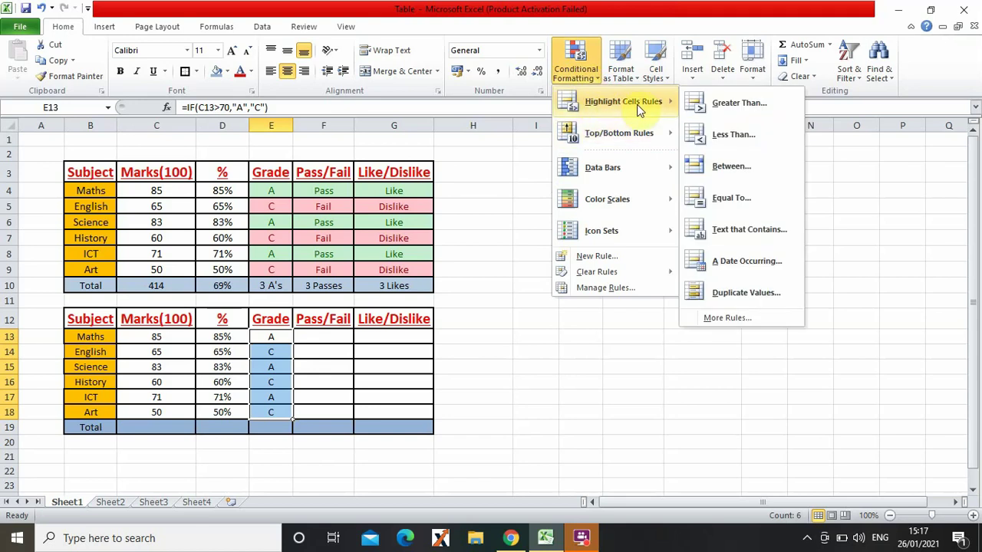
pyautogui.click(735, 221)
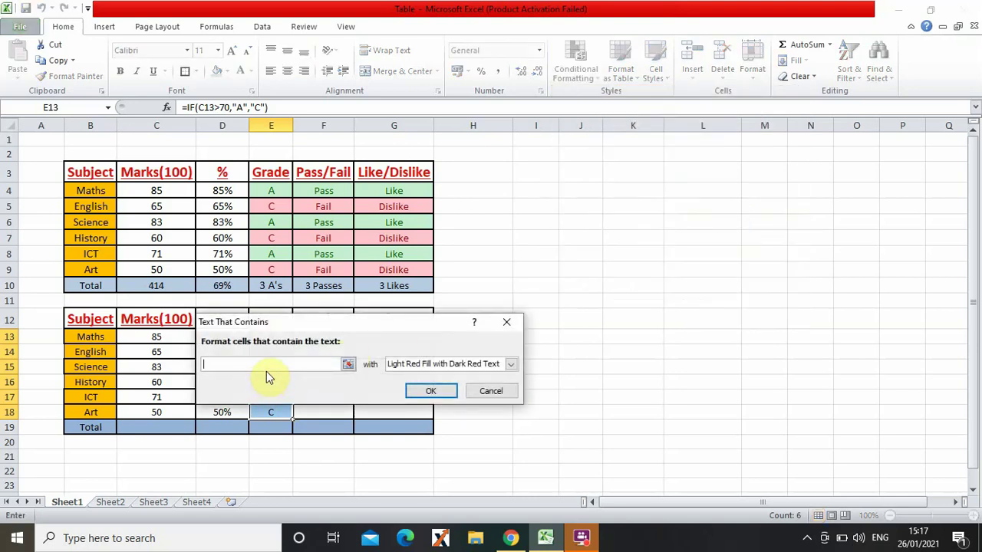
pyautogui.moveTo(324, 320); pyautogui.dragTo(649, 281)
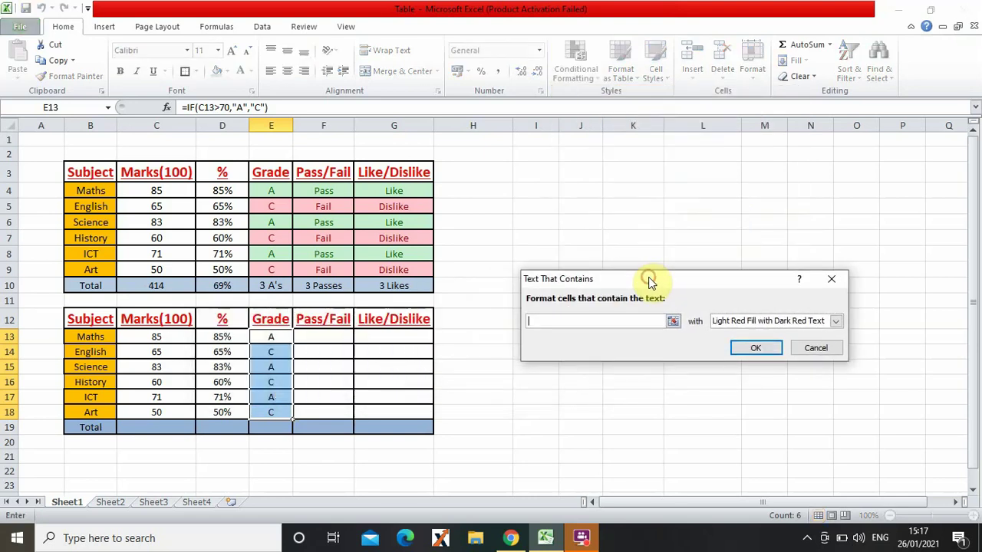
pyautogui.write('A')
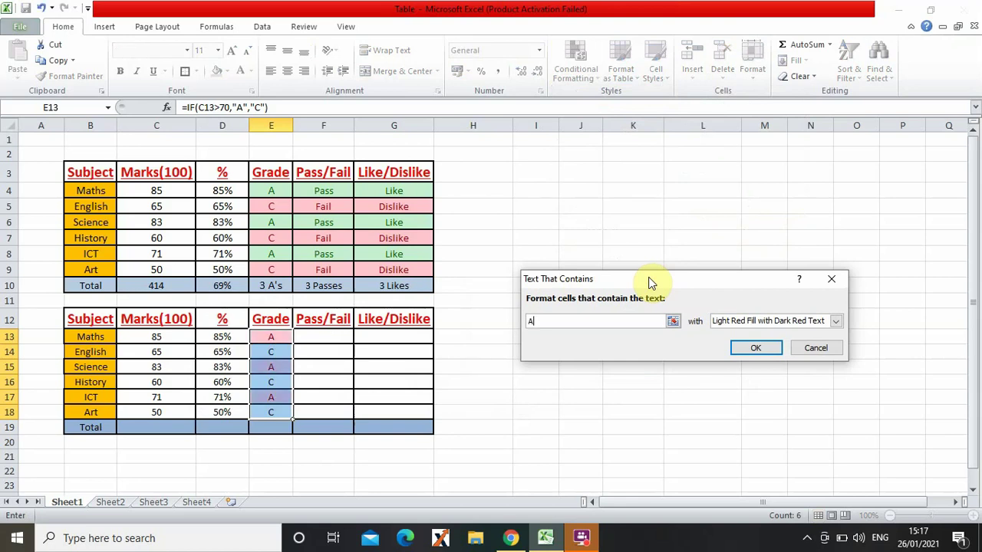
pyautogui.click(837, 322)
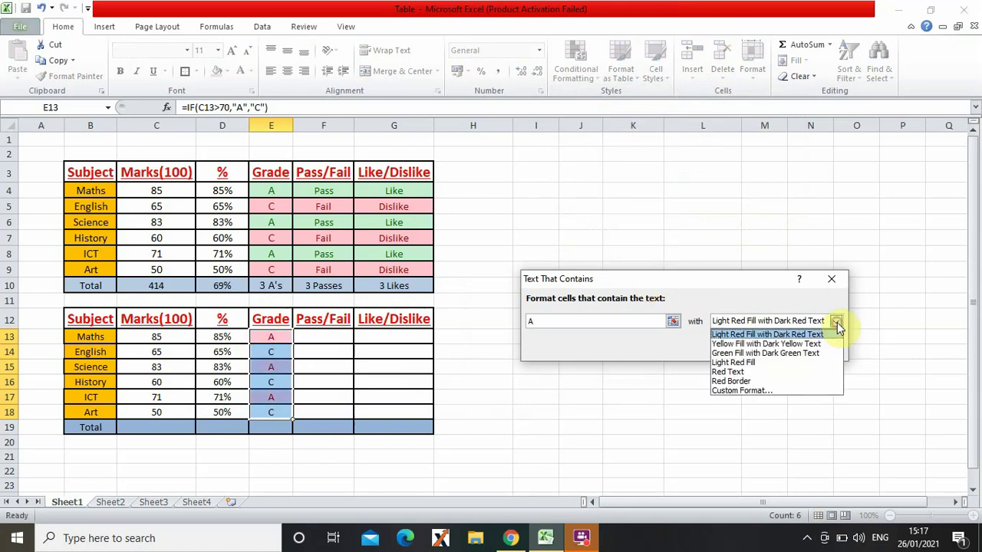
pyautogui.click(770, 356)
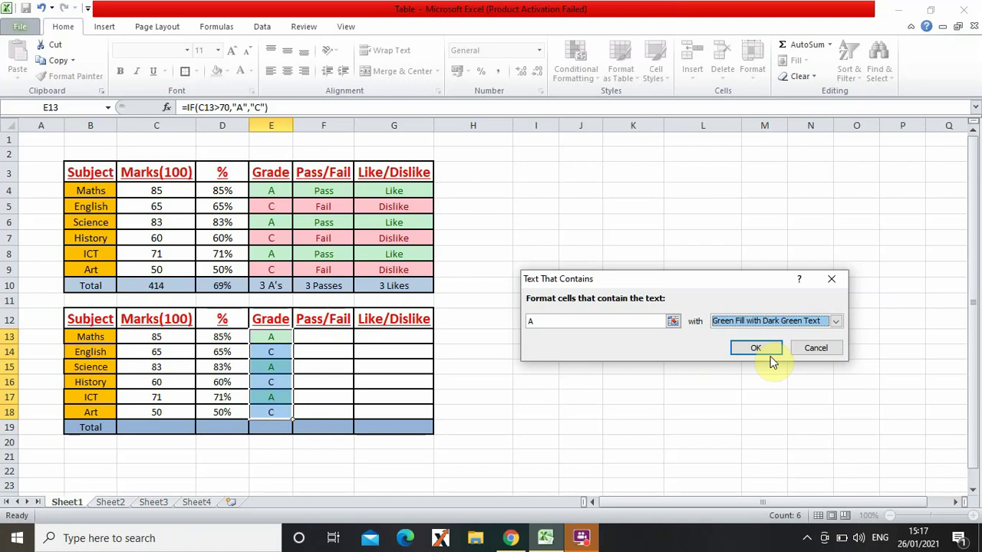
pyautogui.click(766, 356)
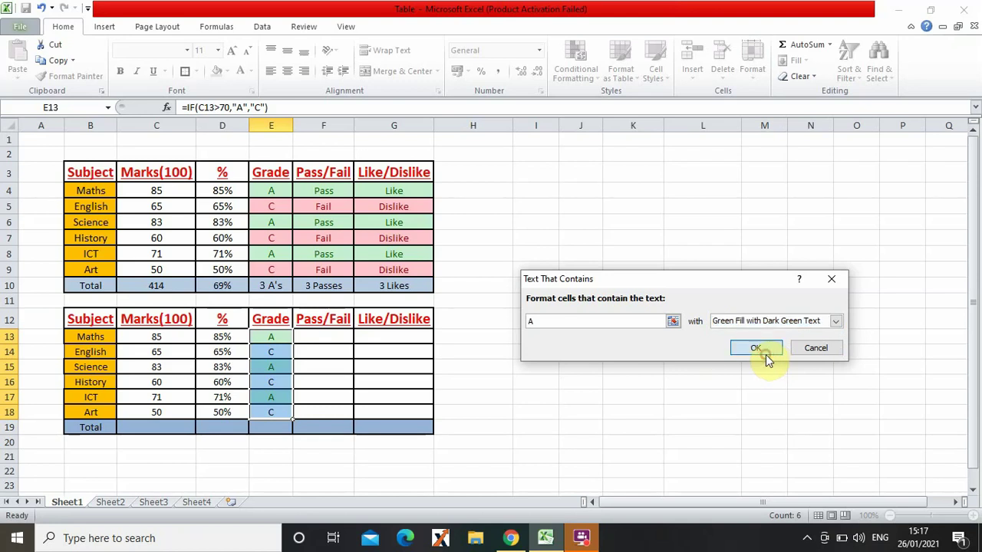
# - Add a Text that Contains conditional formatting rule to E14:E18 giving cells containing "C" Light Red Fill with Dark Red Text
pyautogui.click(455, 469)
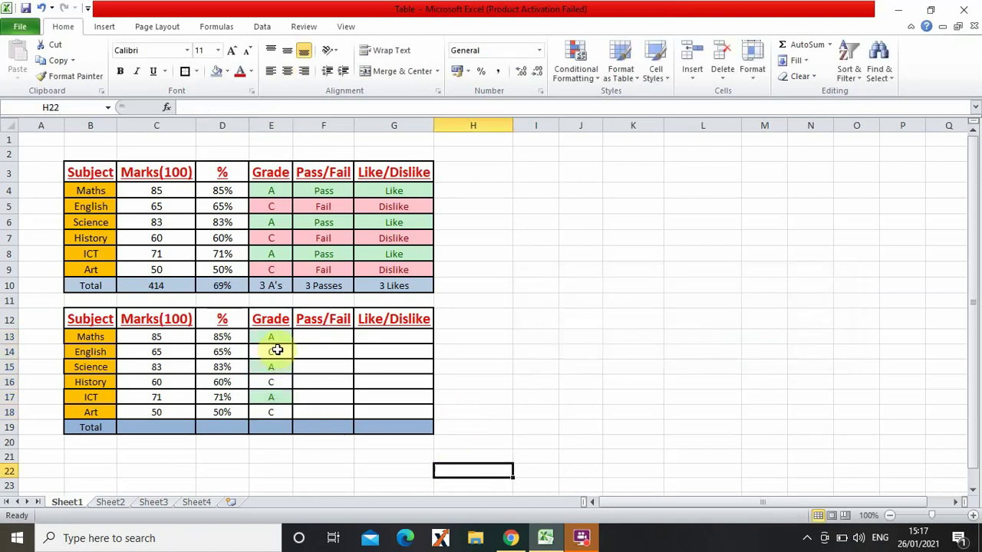
pyautogui.moveTo(276, 350); pyautogui.dragTo(283, 414)
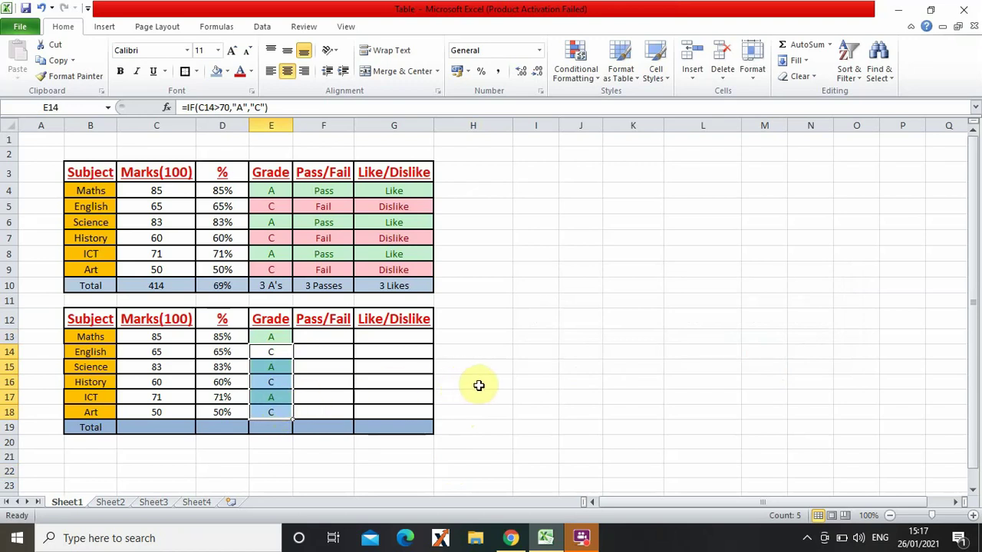
pyautogui.click(571, 66)
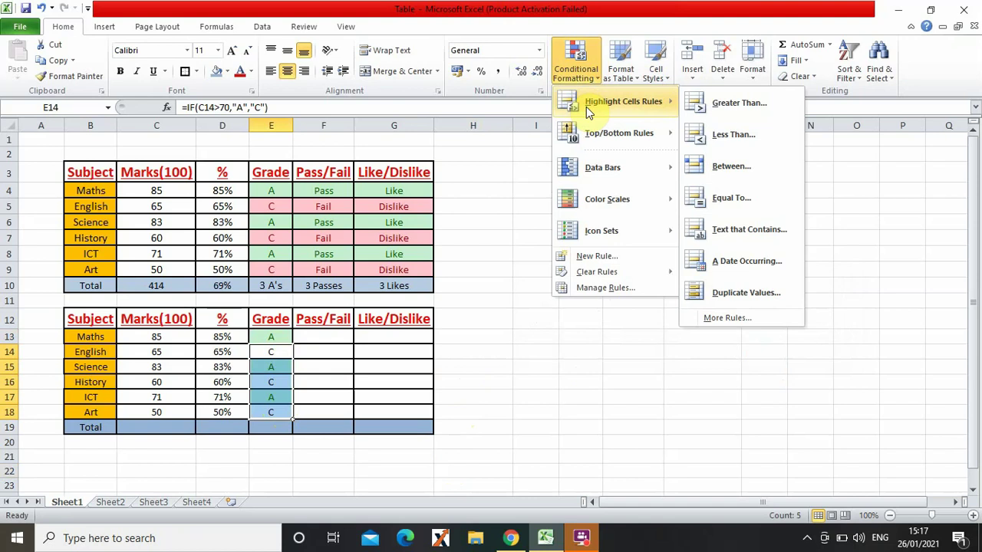
pyautogui.click(747, 229)
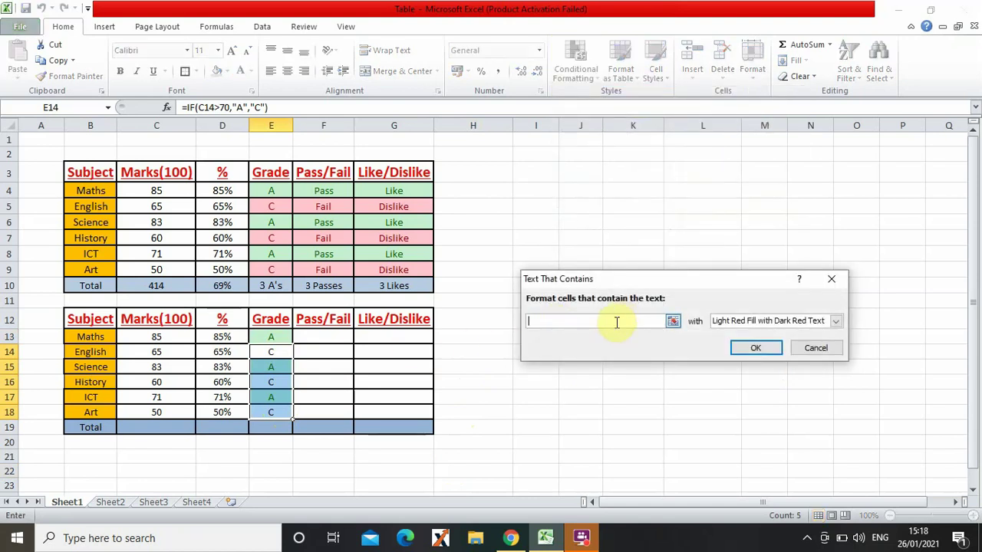
pyautogui.write('C')
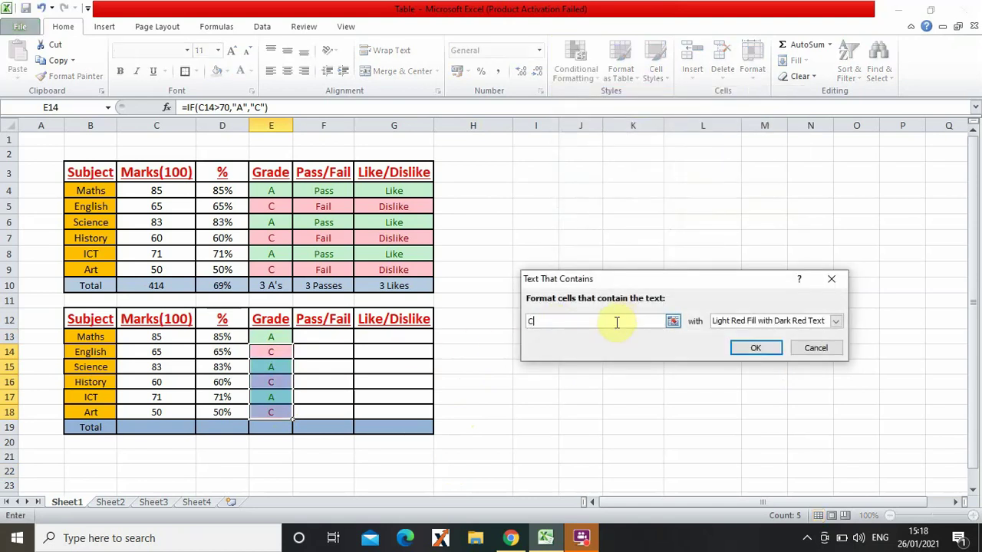
pyautogui.click(769, 348)
pyautogui.click(770, 349)
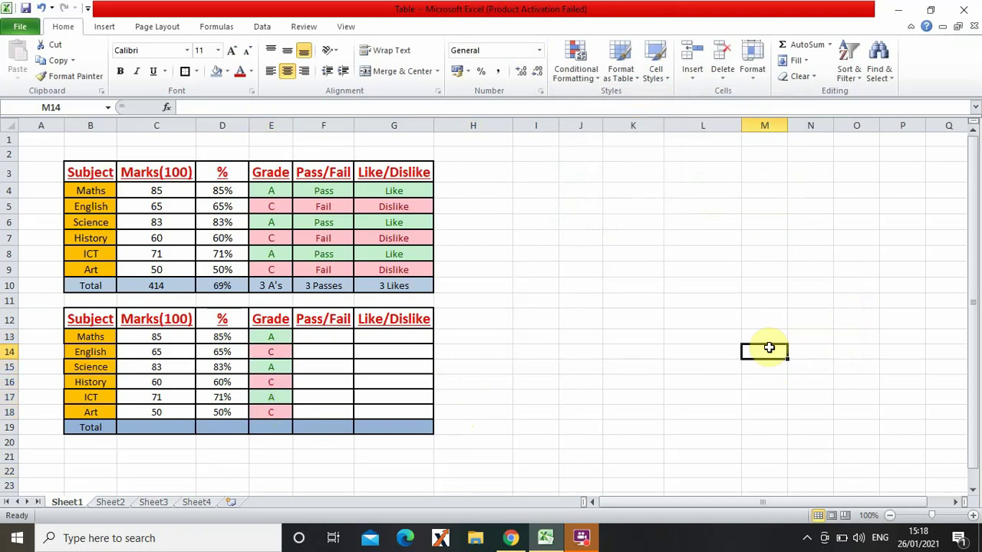
# - Enter "3 A's" in E19 as the Grade entry of the Total row
pyautogui.click(275, 429)
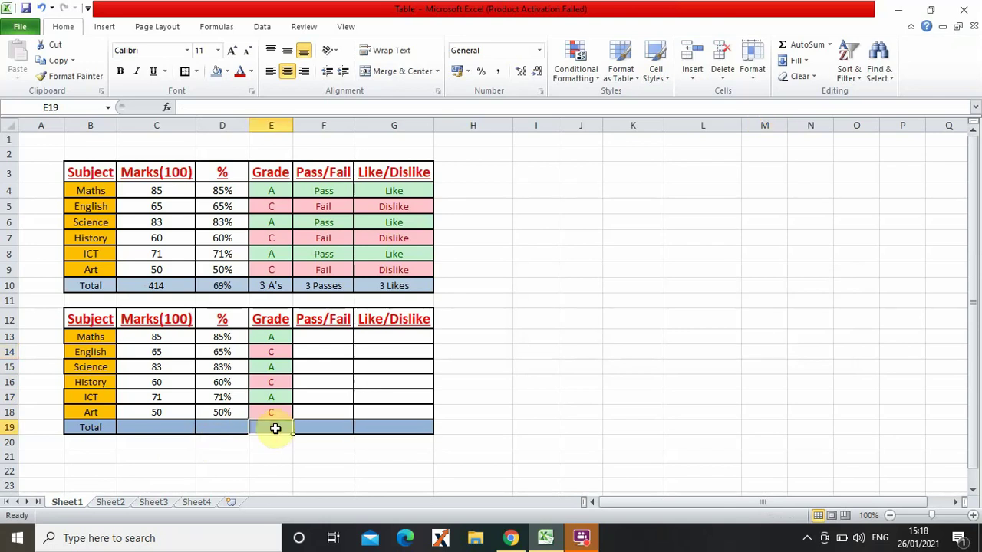
pyautogui.write('3')
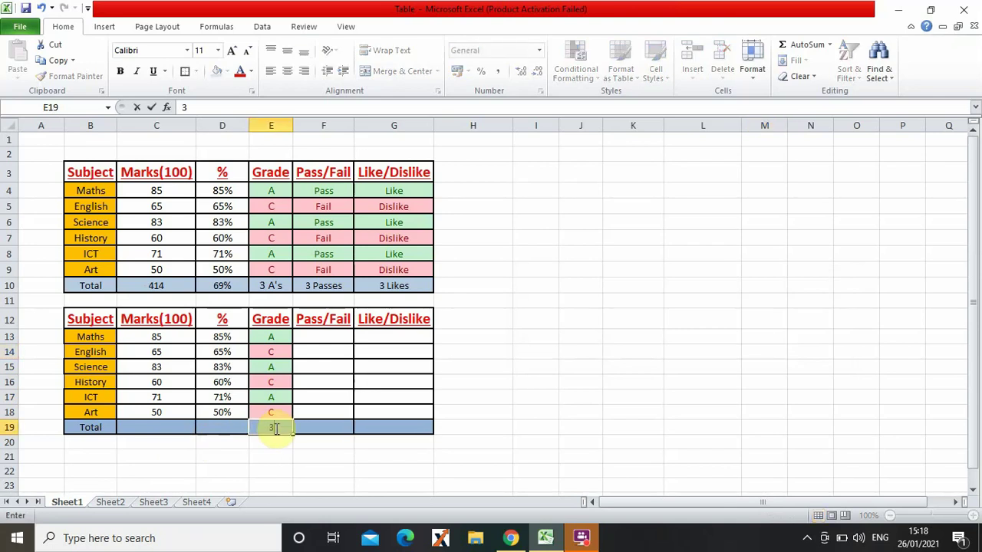
pyautogui.write(" A'z")
pyautogui.press('BackSpace')
pyautogui.write('s')
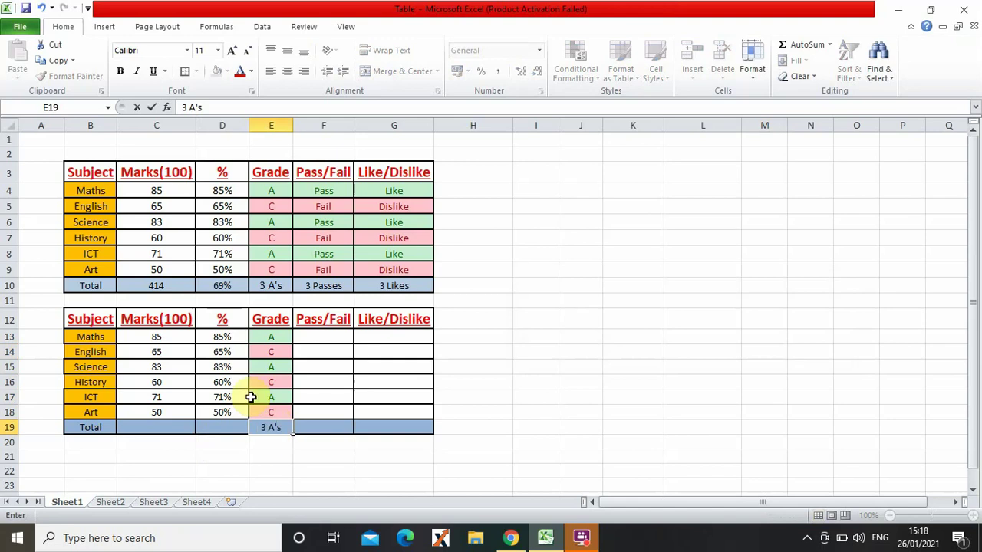
# - Enter the formula =IF(C13>70,"Pass","Fail") in F13 for the Maths Pass/Fail result
pyautogui.click(325, 335)
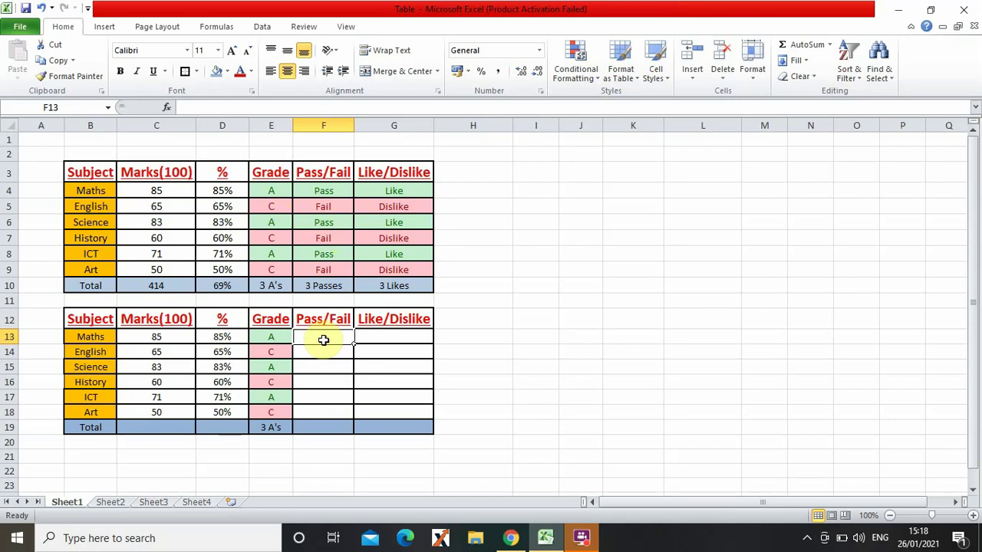
pyautogui.write('=')
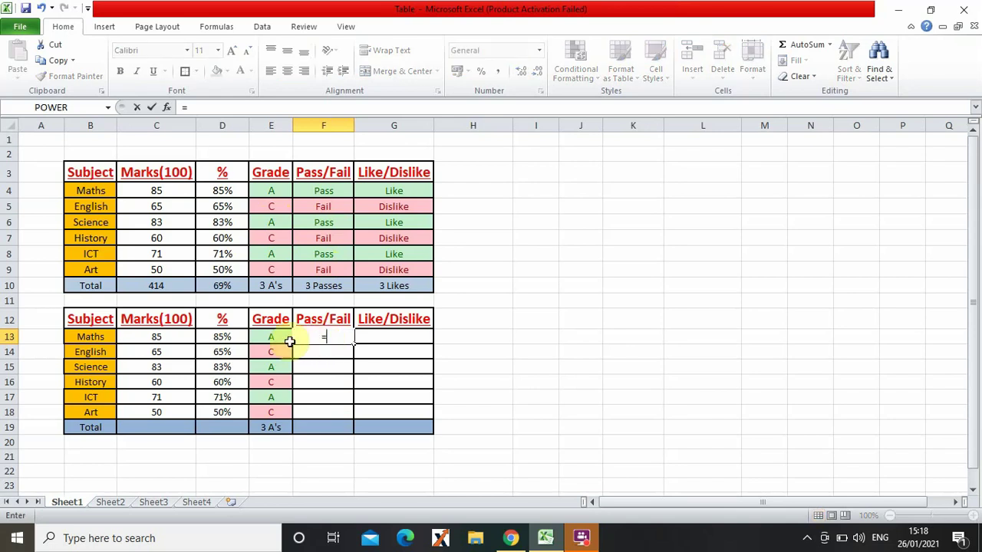
pyautogui.click(182, 336)
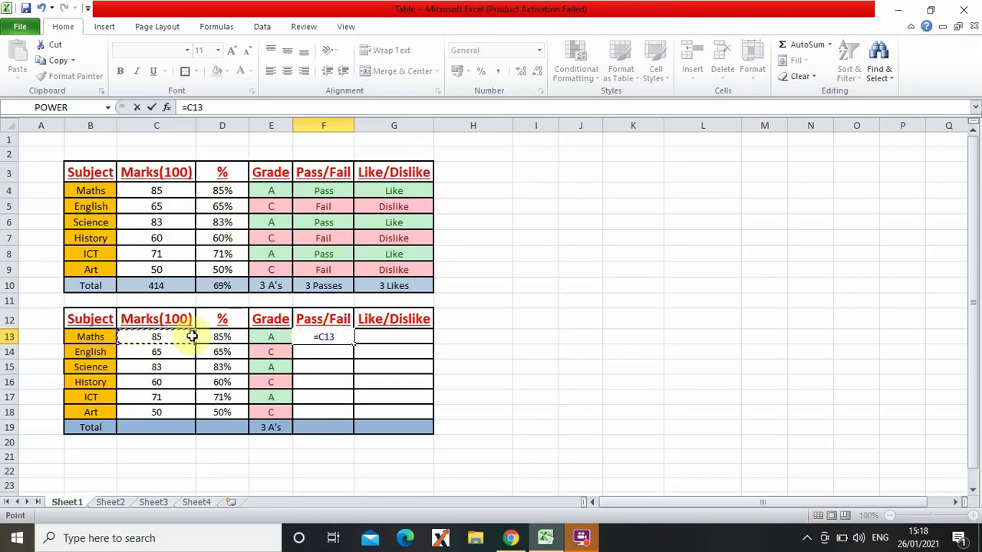
pyautogui.press('BackSpace')
pyautogui.press('BackSpace')
pyautogui.press('BackSpace')
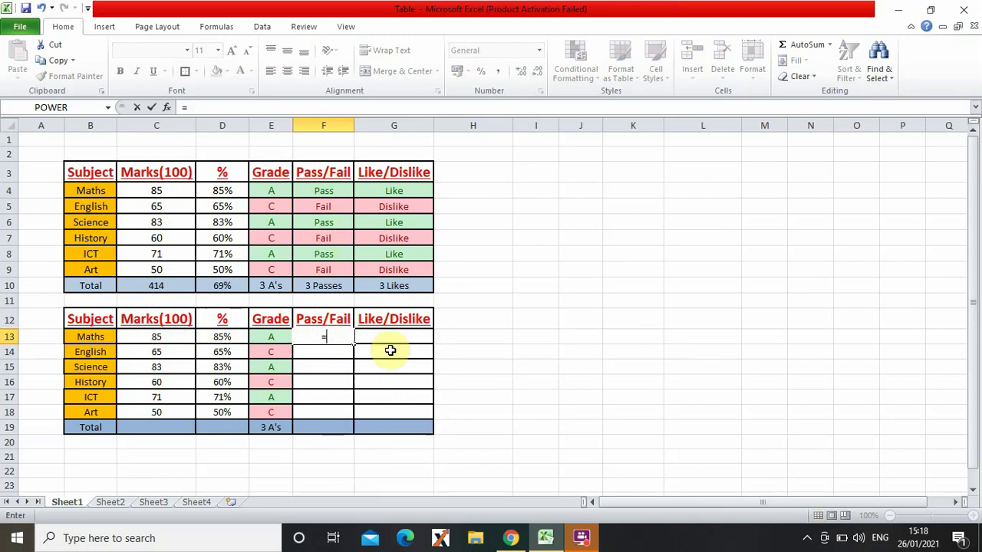
pyautogui.write('IF')
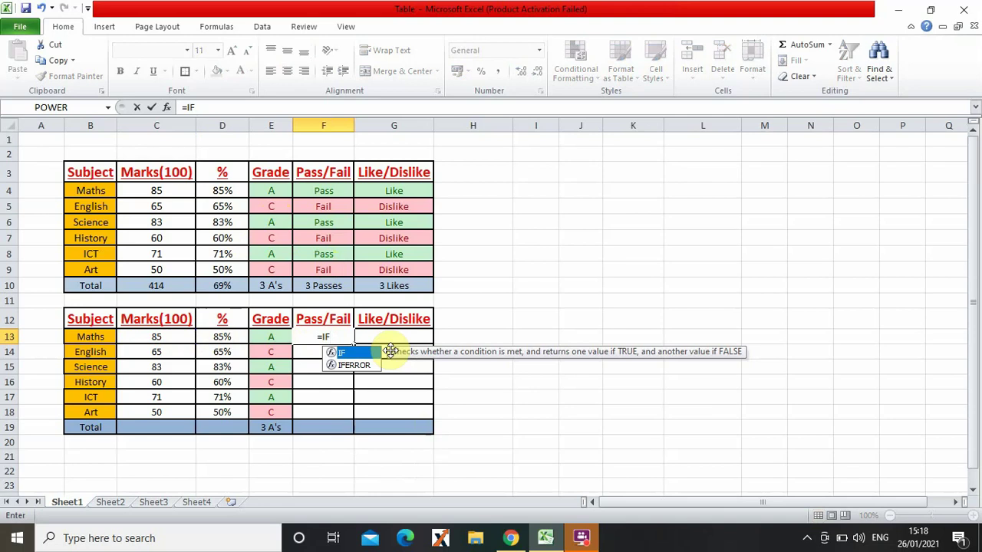
pyautogui.write('(')
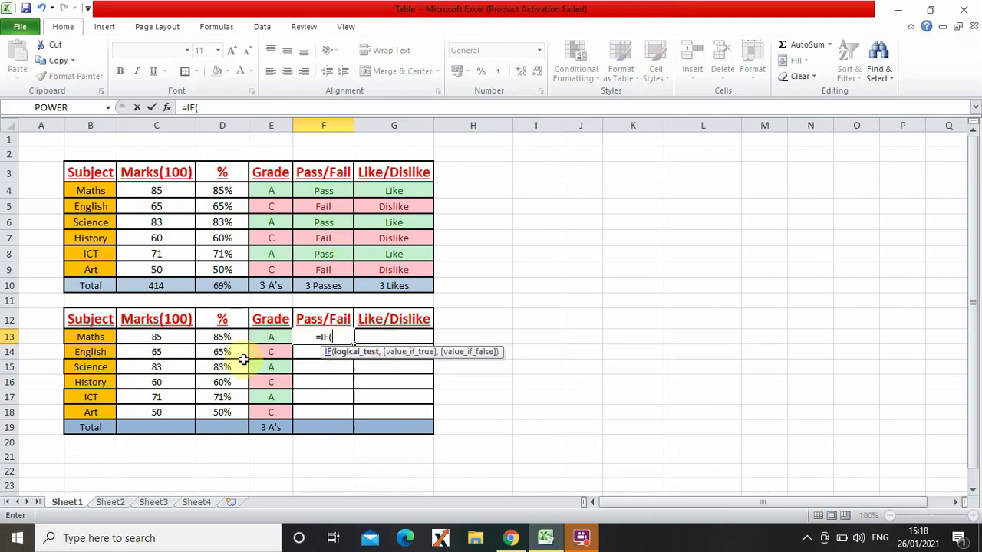
pyautogui.click(162, 336)
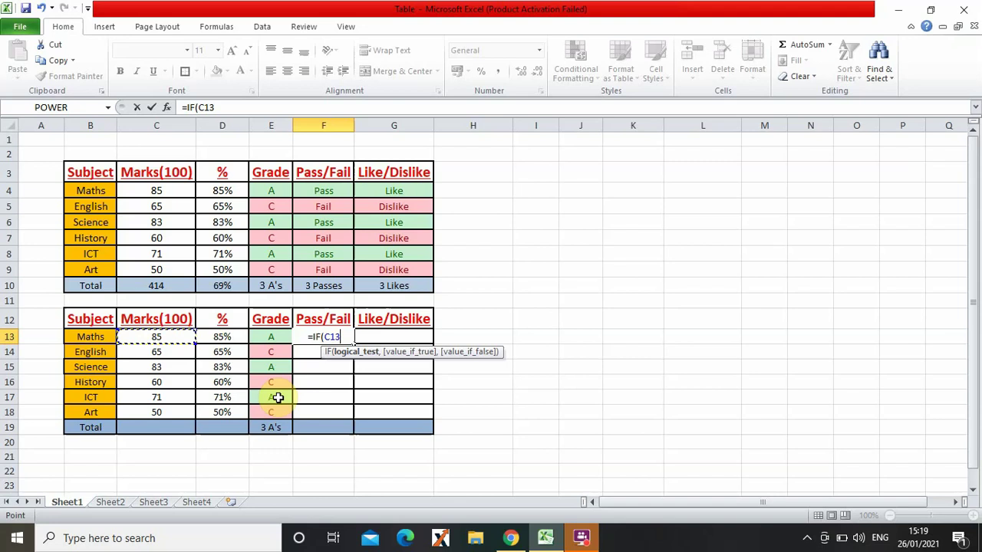
pyautogui.write('>')
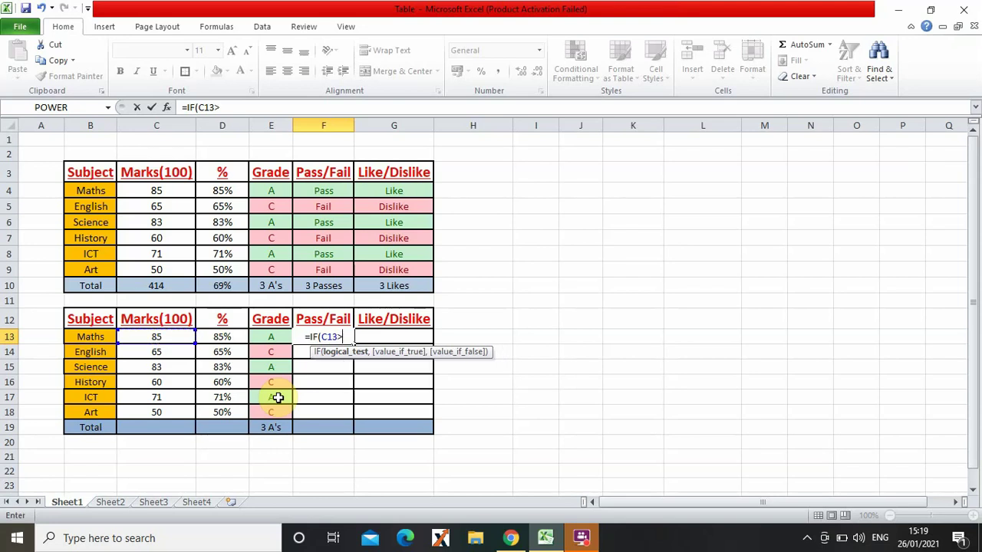
pyautogui.write('70')
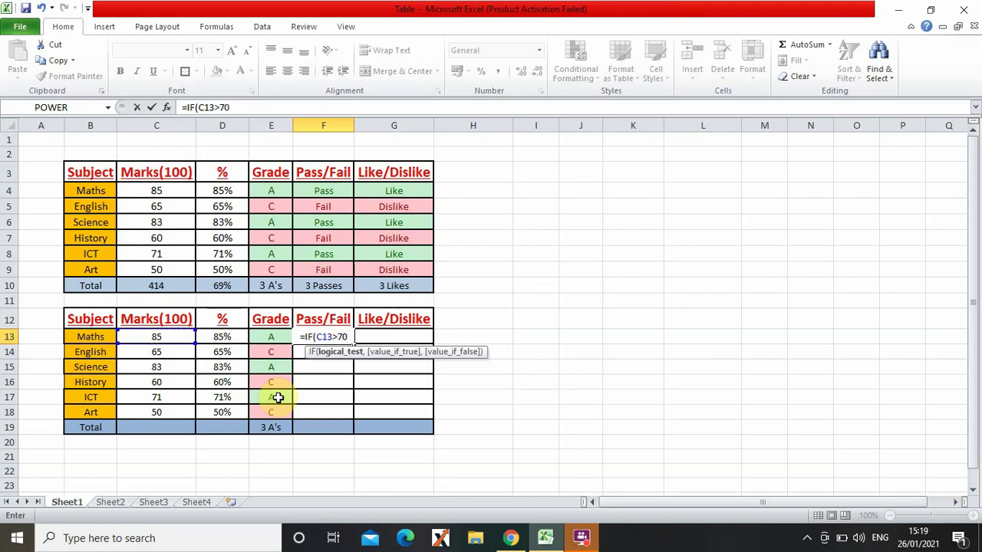
pyautogui.write(',"')
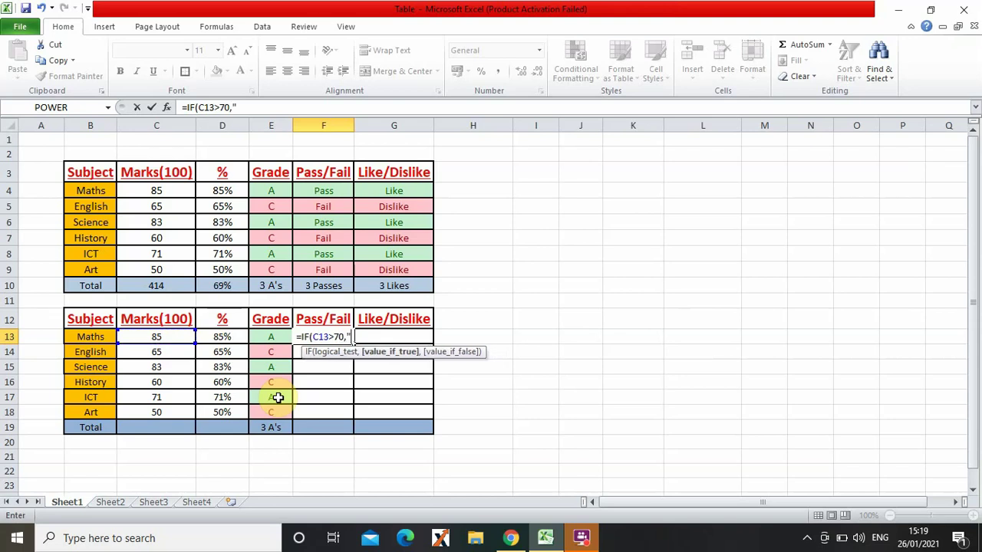
pyautogui.write('Pass')
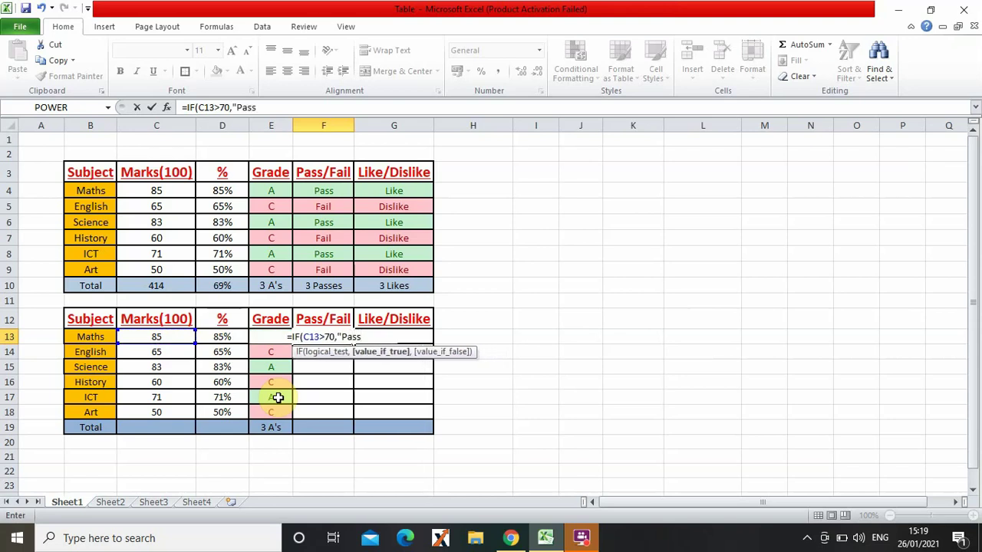
pyautogui.write('",')
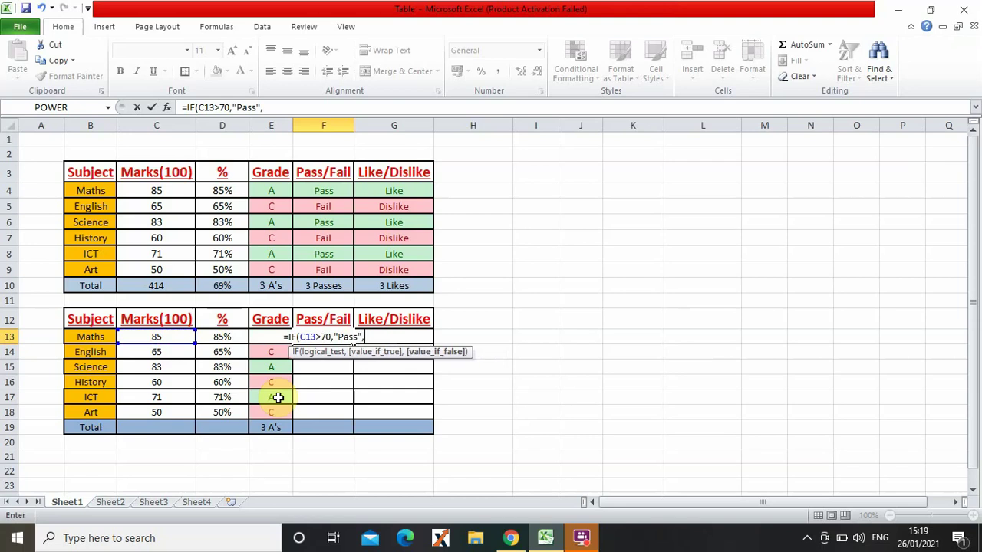
pyautogui.write('"')
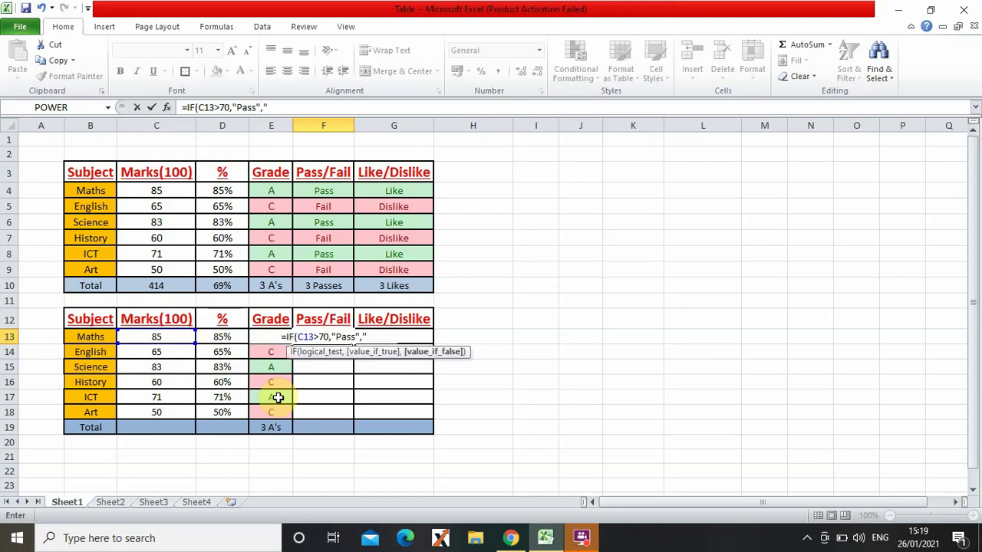
pyautogui.write('Fail')
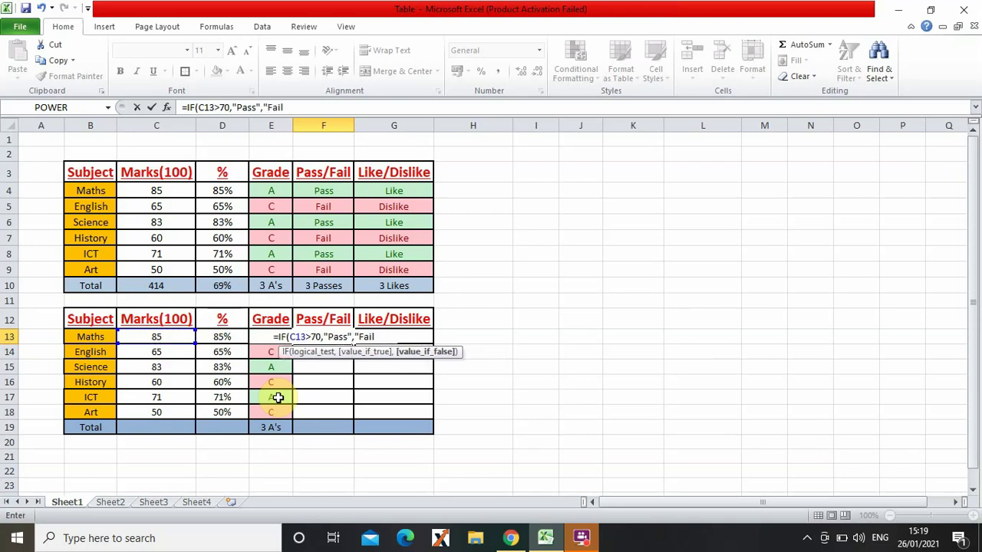
pyautogui.write('"')
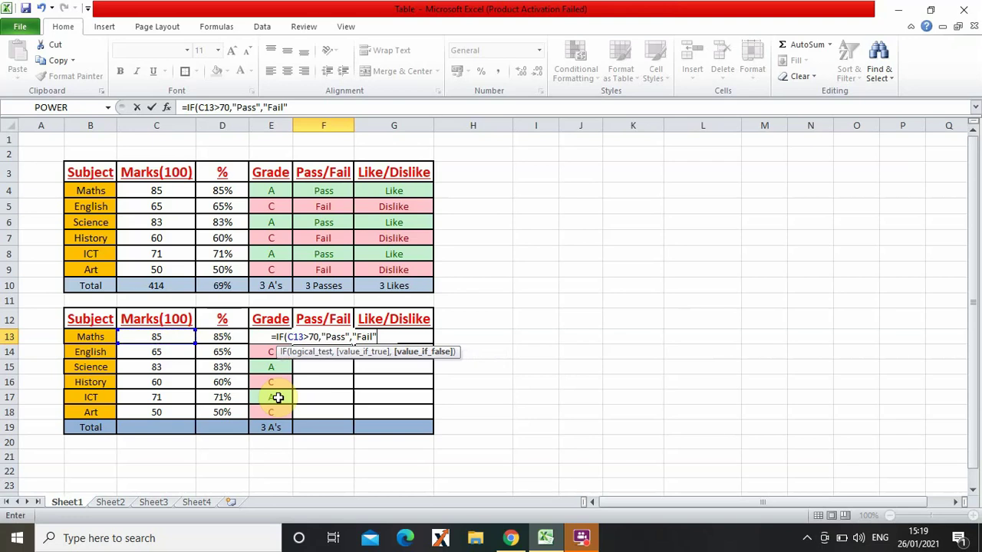
pyautogui.write(')')
pyautogui.press('Return')
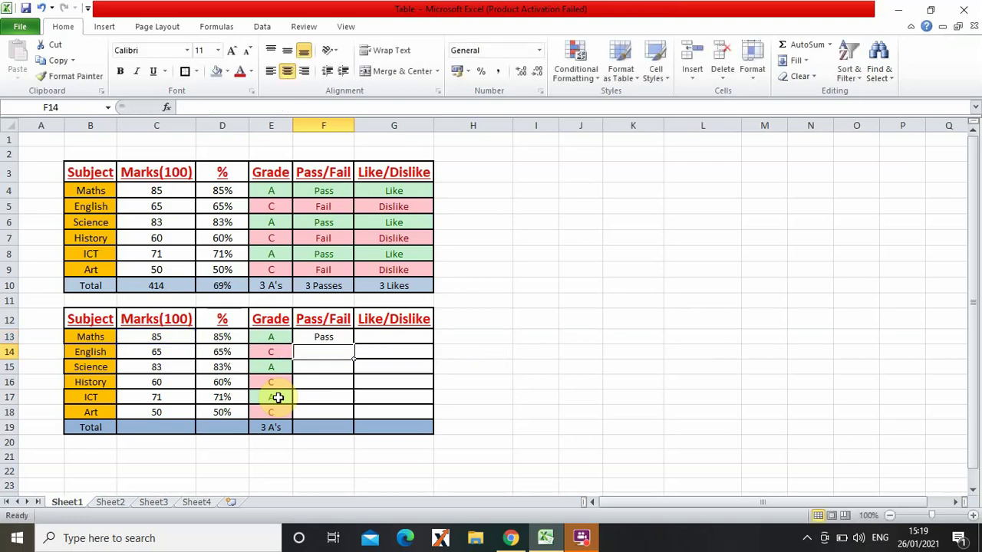
# - Fill the Pass/Fail formula from F13 down to the Art row, F18
pyautogui.click(342, 337)
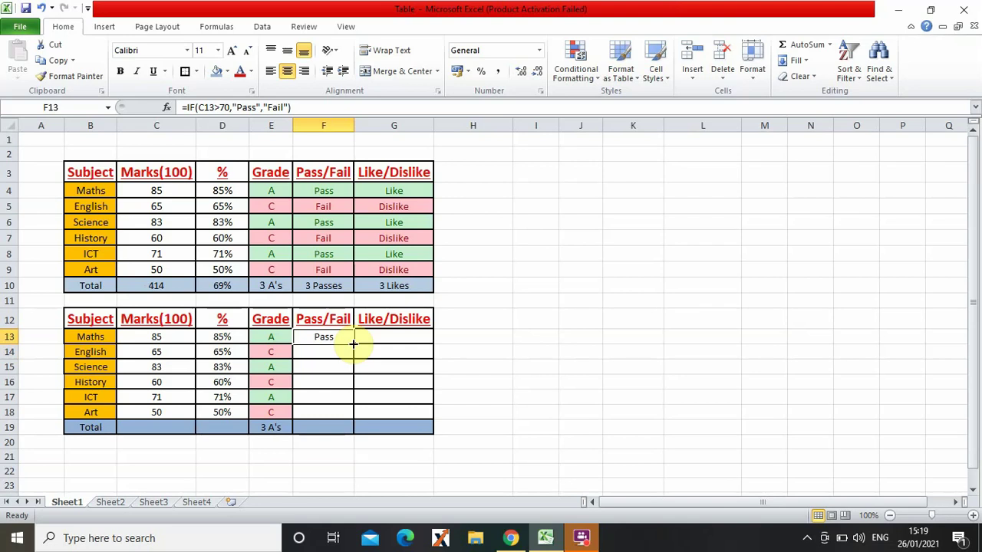
pyautogui.moveTo(353, 343); pyautogui.dragTo(351, 414)
pyautogui.click(633, 322)
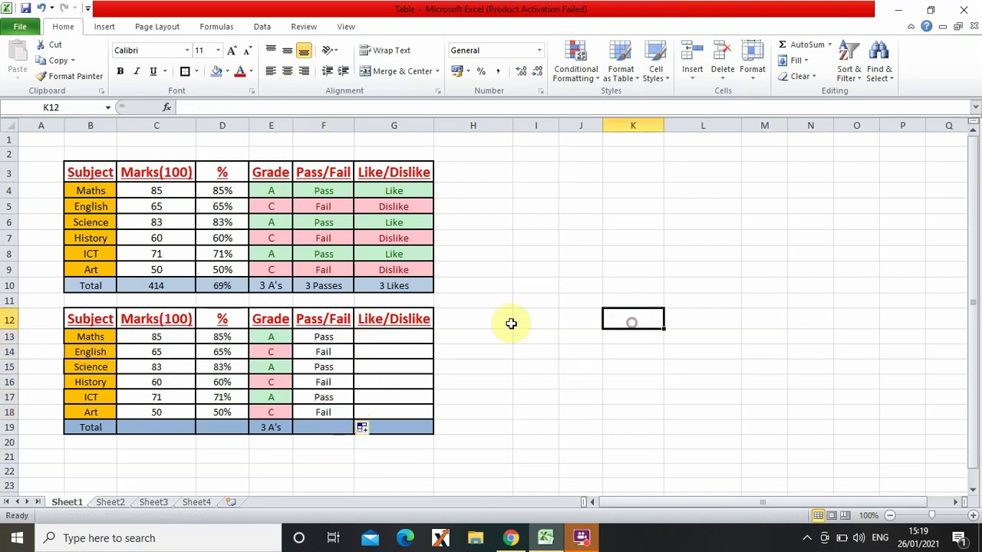
# - Add a Text that Contains conditional formatting rule to F13:F18 giving cells containing "Pass" Green Fill with Dark Green Text
pyautogui.moveTo(324, 338); pyautogui.dragTo(324, 414)
pyautogui.click(597, 76)
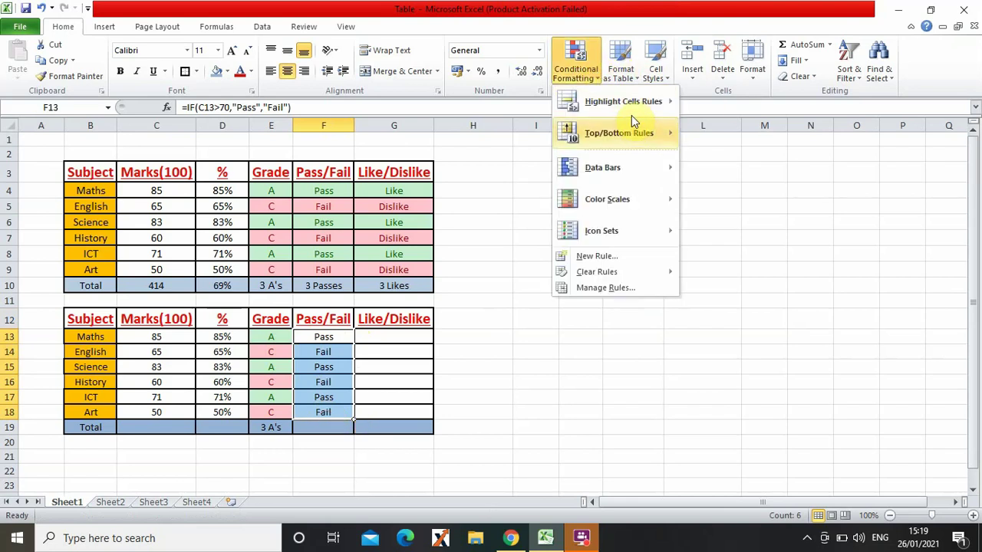
pyautogui.moveTo(630, 108)
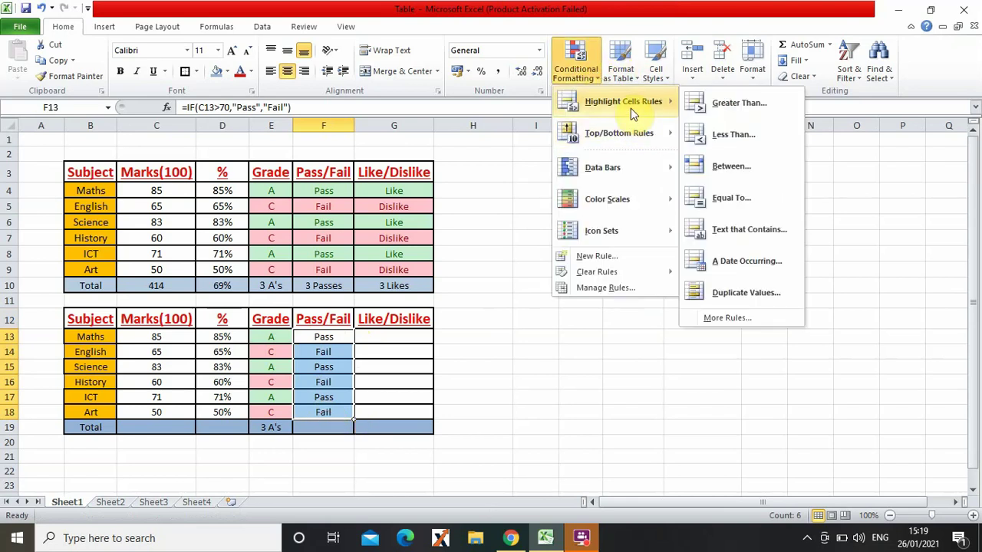
pyautogui.click(744, 235)
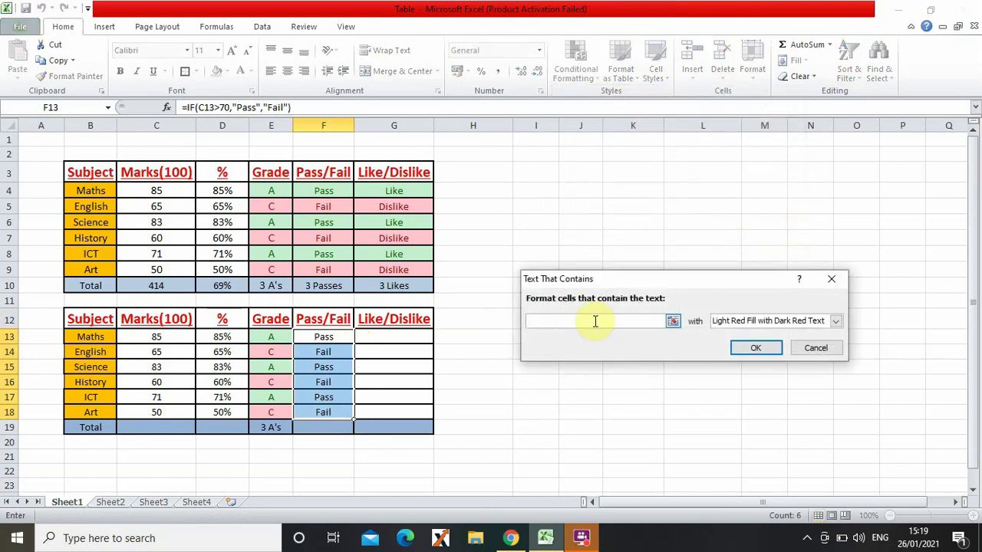
pyautogui.write('Pass')
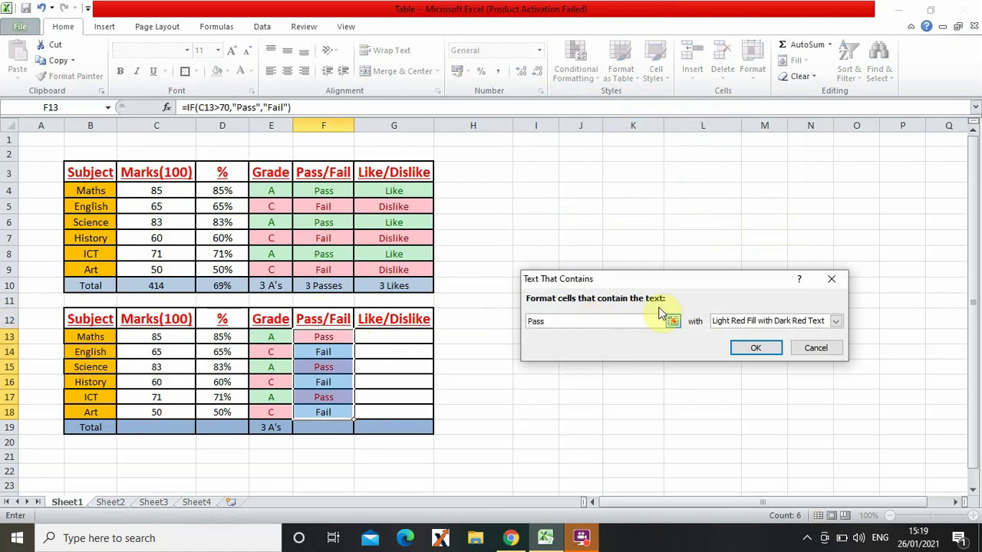
pyautogui.click(833, 322)
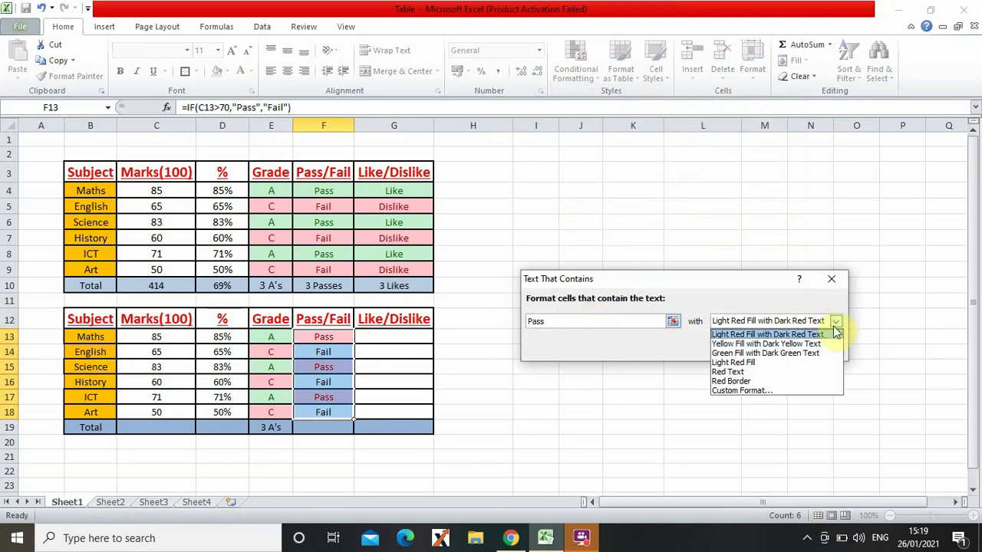
pyautogui.click(805, 353)
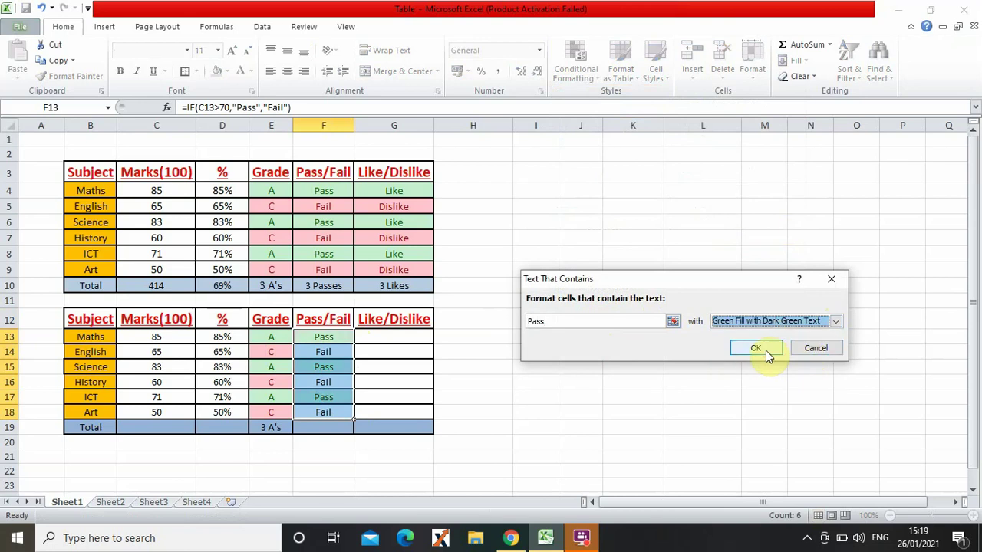
pyautogui.click(765, 350)
pyautogui.click(683, 365)
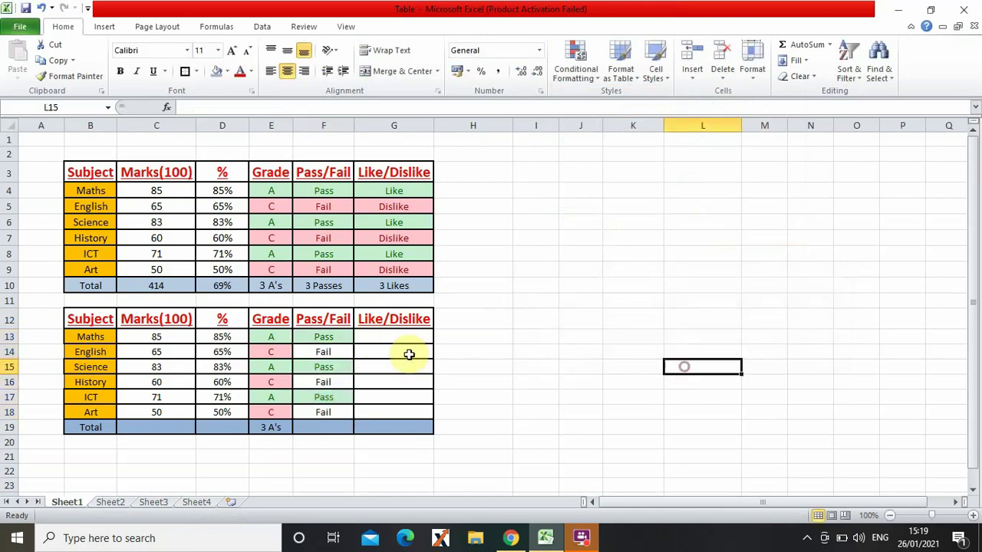
# - Add a Text that Contains conditional formatting rule to F13:F18 giving cells containing "Fail" Light Red Fill with Dark Red Text
pyautogui.moveTo(324, 339); pyautogui.dragTo(325, 417)
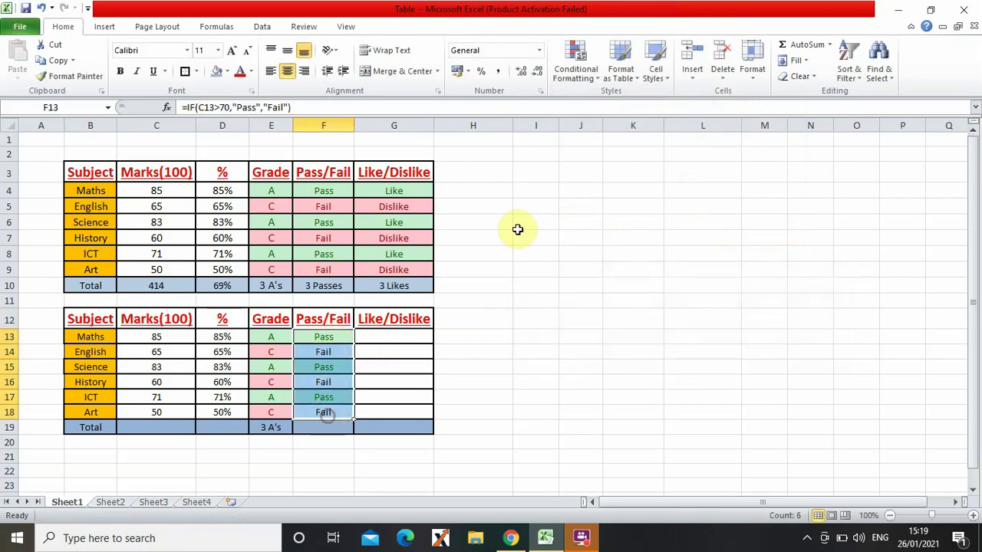
pyautogui.click(575, 69)
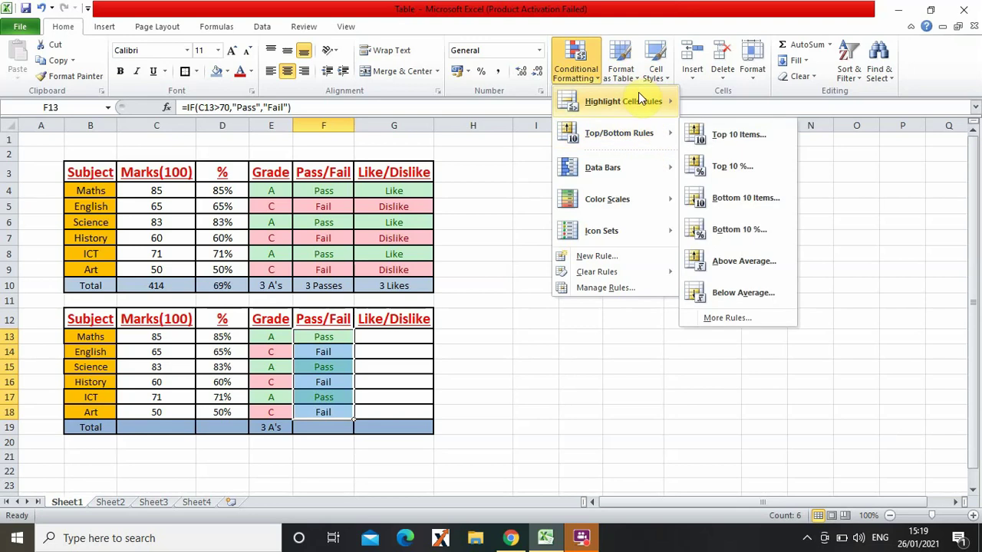
pyautogui.moveTo(639, 95)
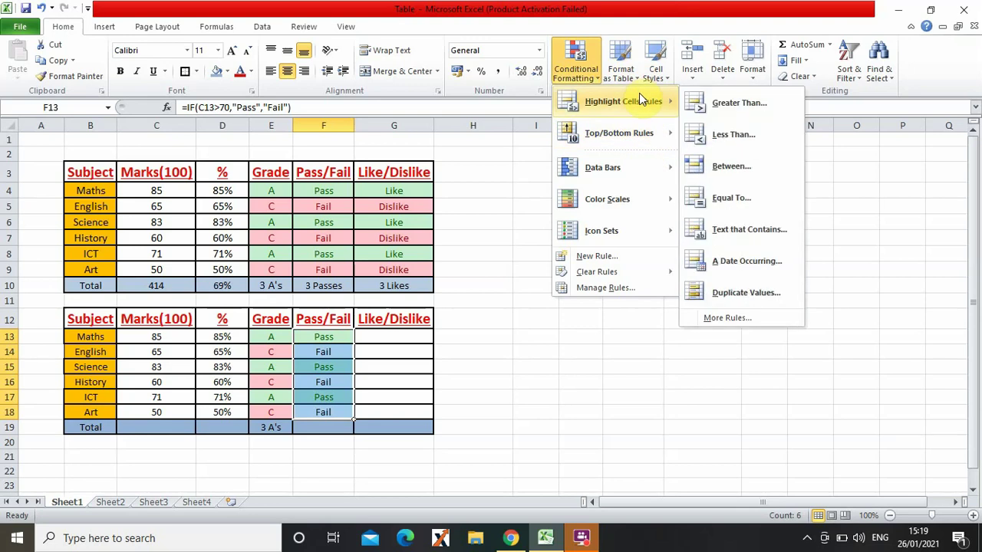
pyautogui.click(733, 229)
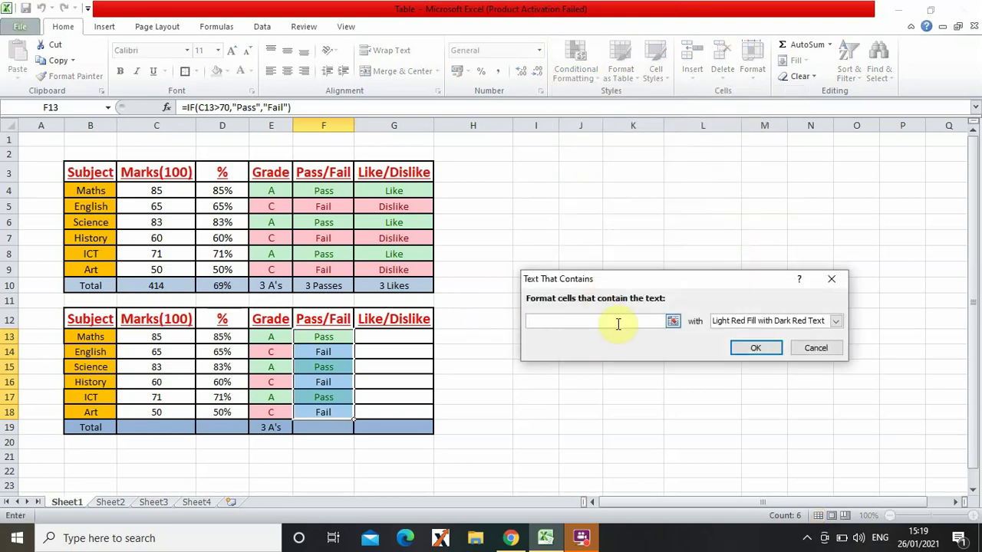
pyautogui.write('Fail')
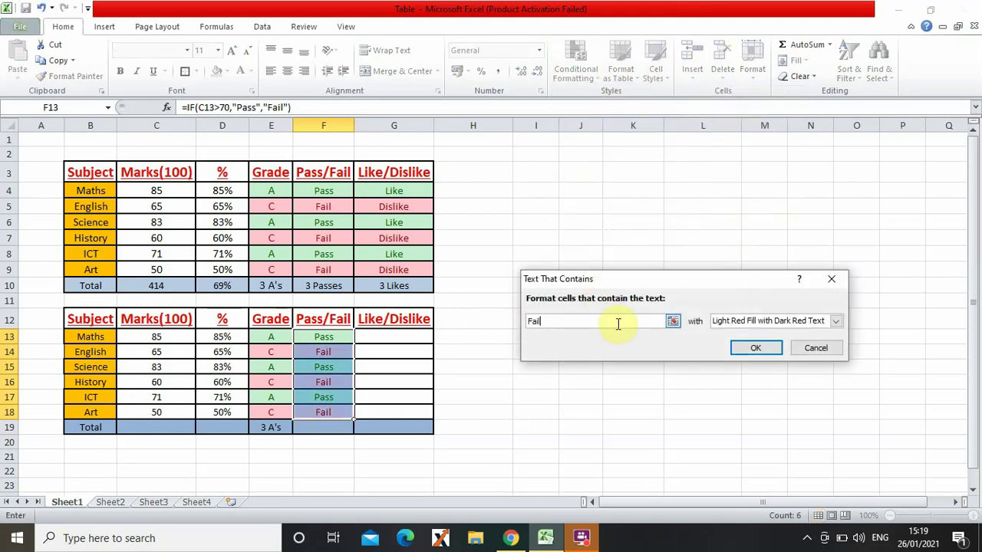
pyautogui.click(745, 347)
pyautogui.click(743, 347)
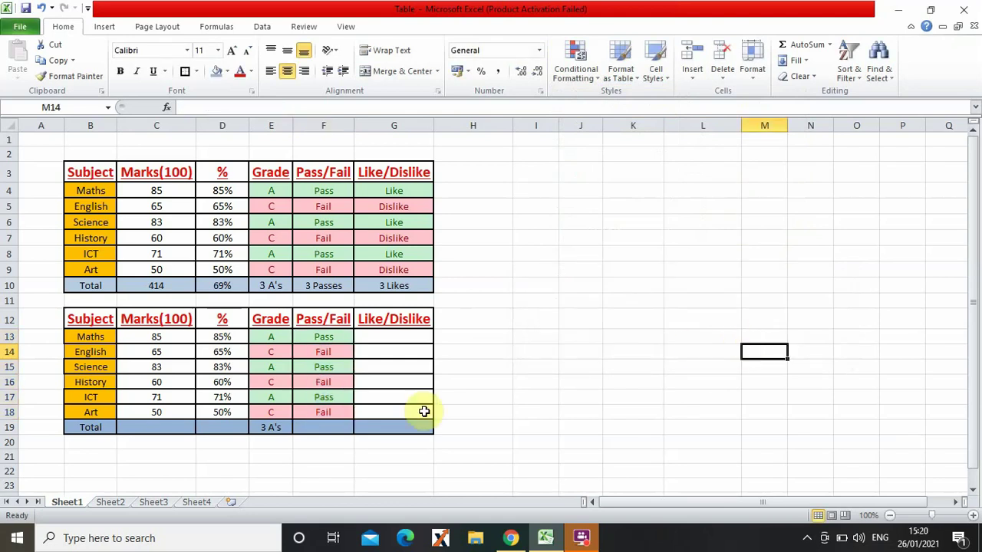
# - Enter "3 Passes" in F19 as the Pass/Fail entry of the Total row
pyautogui.click(323, 433)
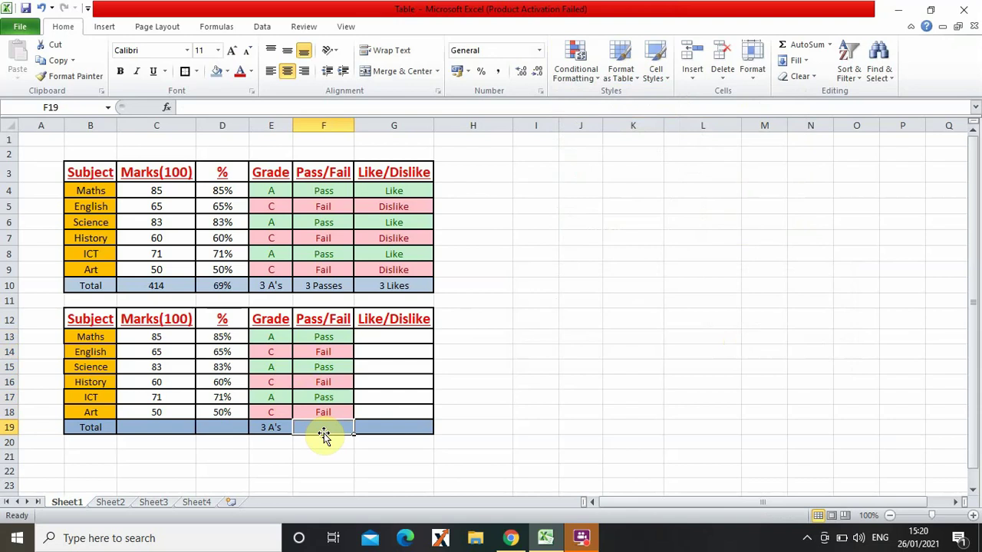
pyautogui.write('3')
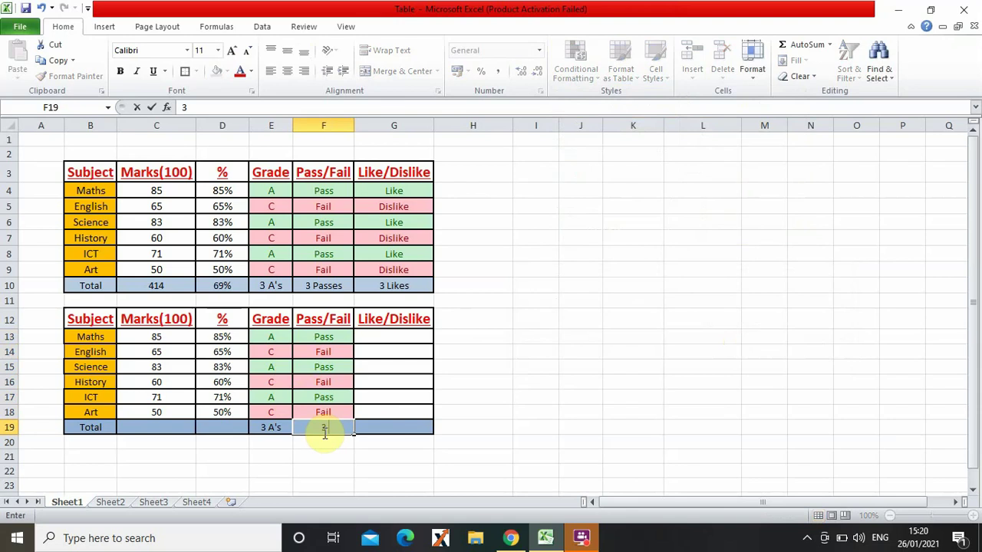
pyautogui.write(' Passes')
pyautogui.click(666, 351)
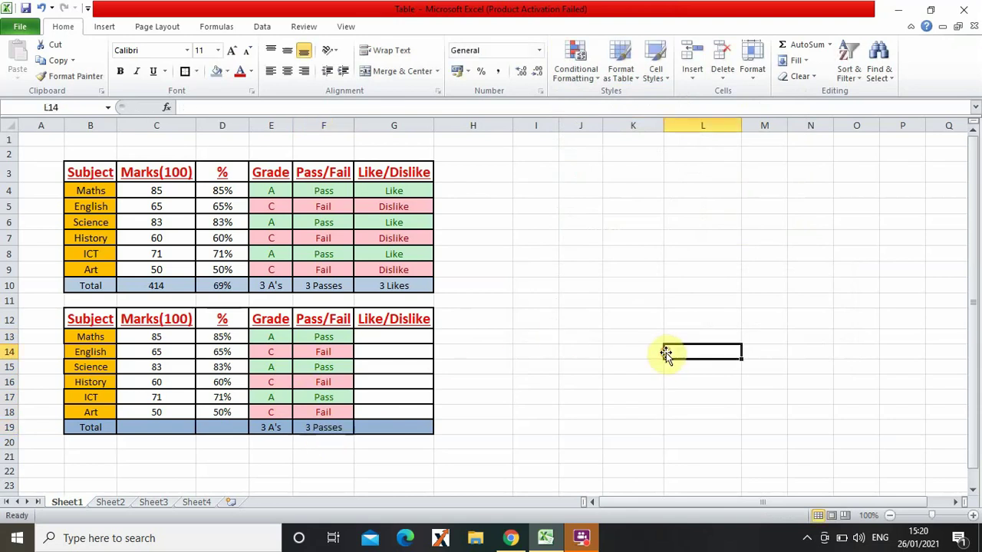
# - Enter the formula =IF(C13>70,"Like",Dislike) in G13 for the Maths Like/Dislike result
pyautogui.click(372, 342)
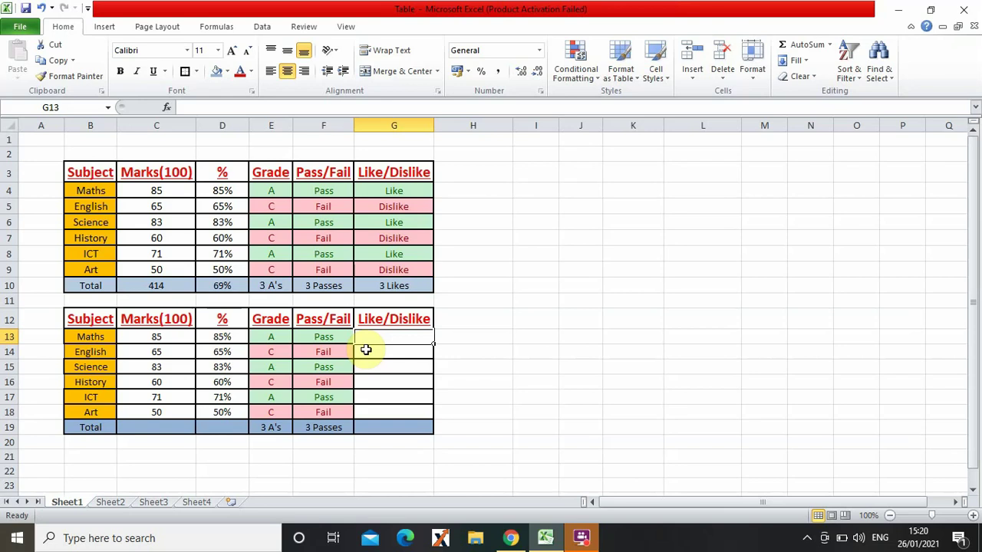
pyautogui.write('=')
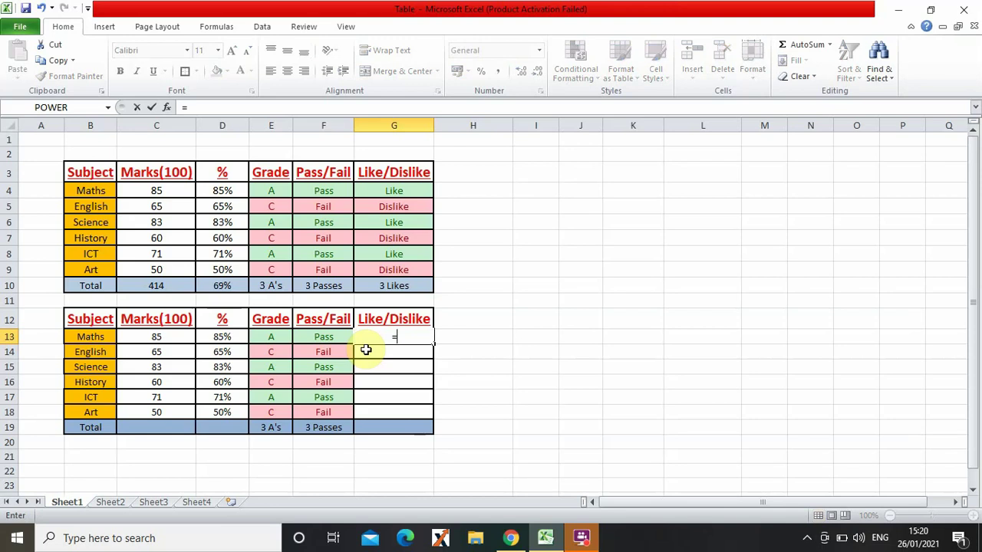
pyautogui.write('IF')
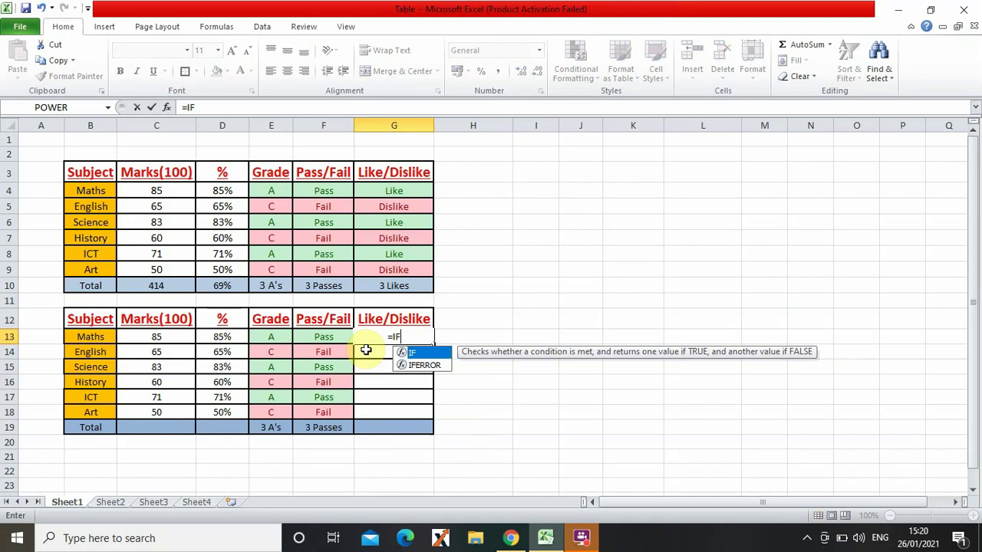
pyautogui.write('(')
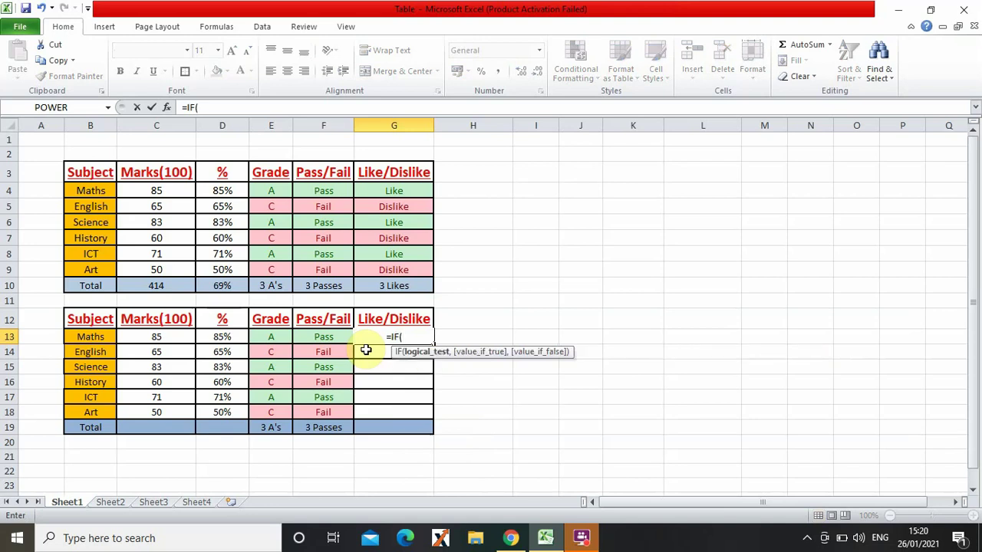
pyautogui.click(182, 337)
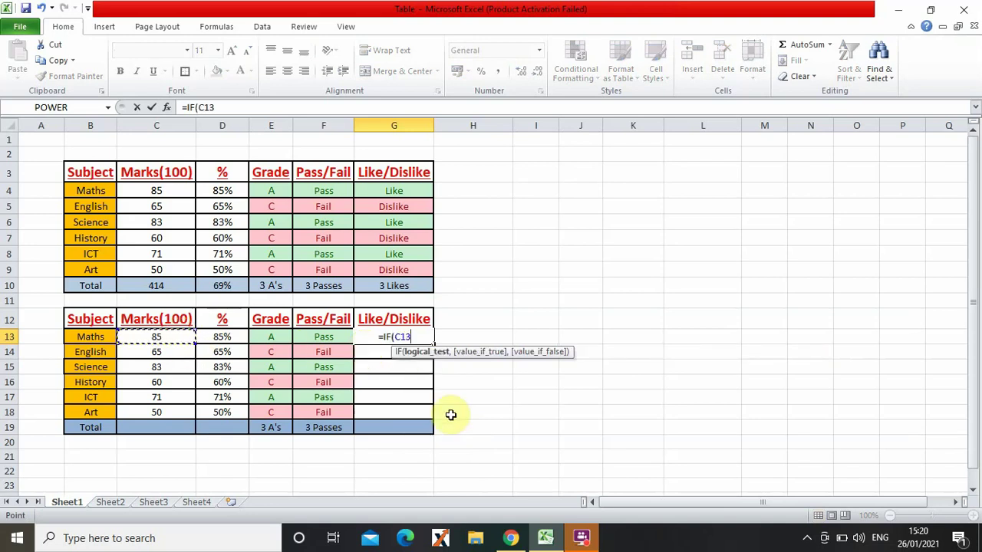
pyautogui.write('>')
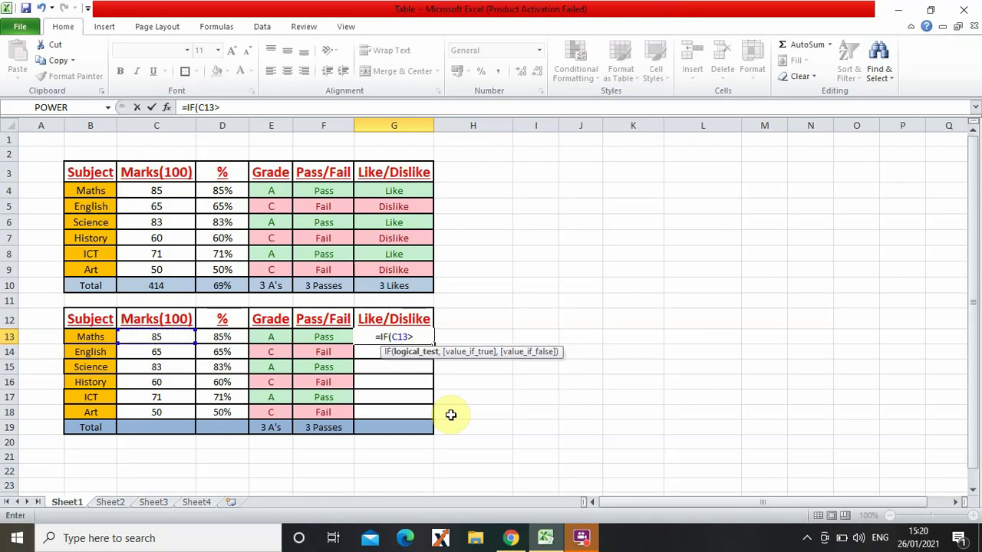
pyautogui.write('70')
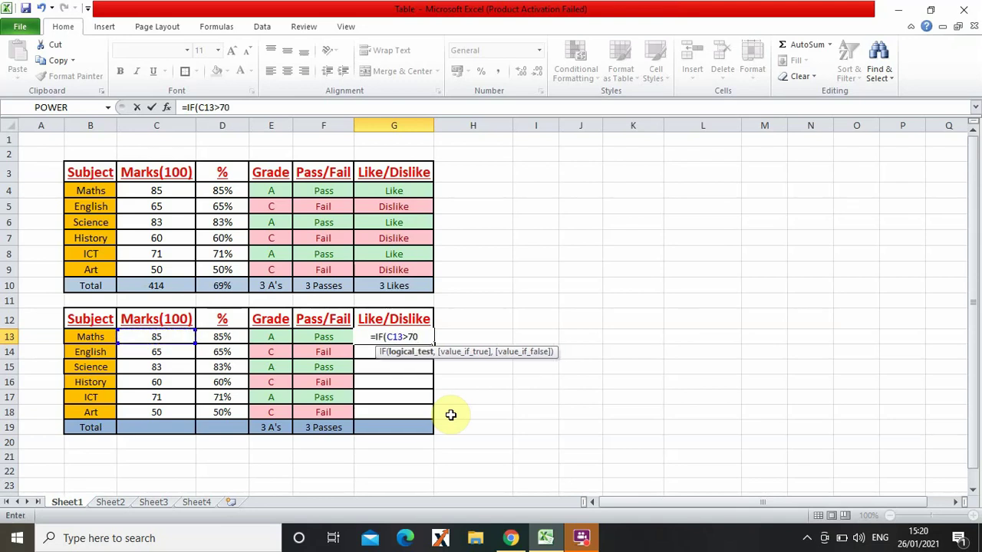
pyautogui.write(',"')
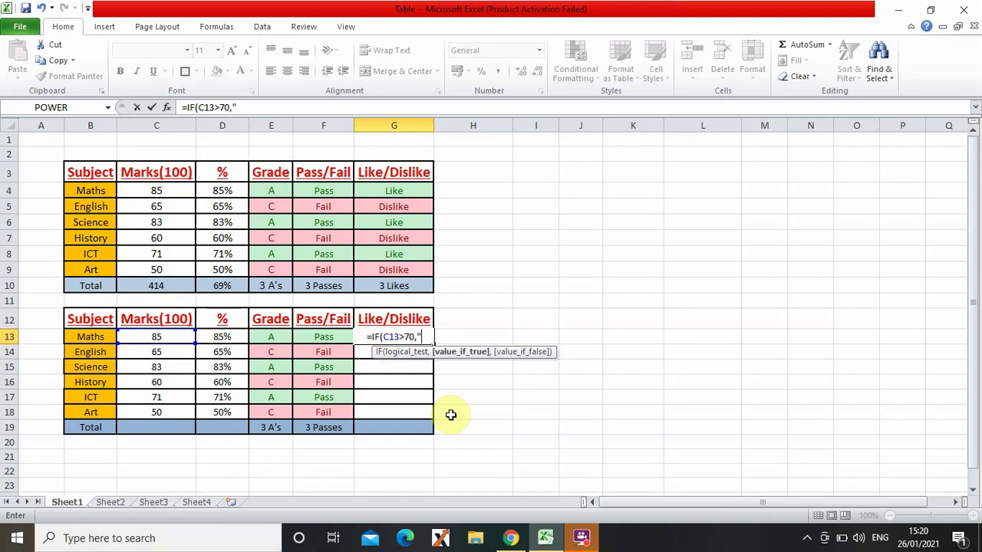
pyautogui.write('Like')
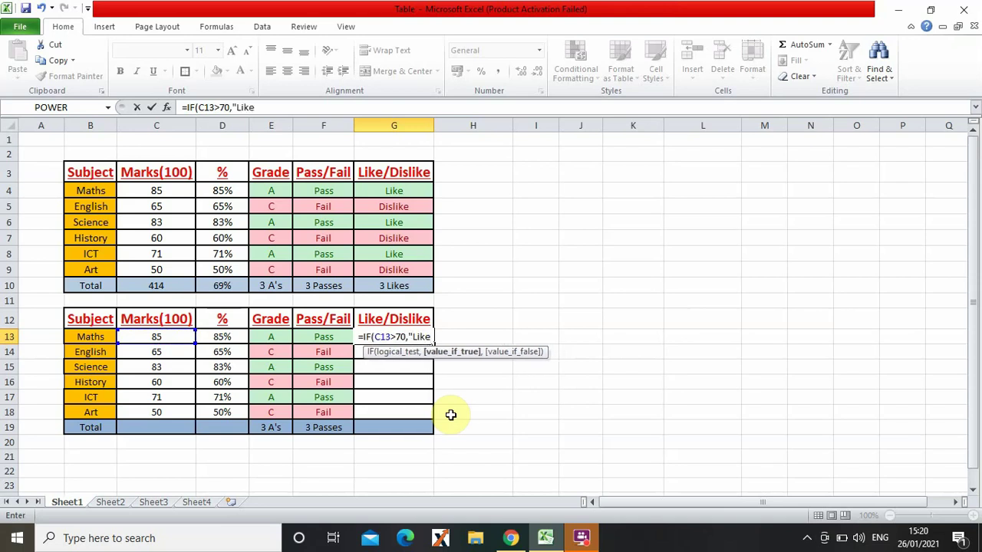
pyautogui.write('"')
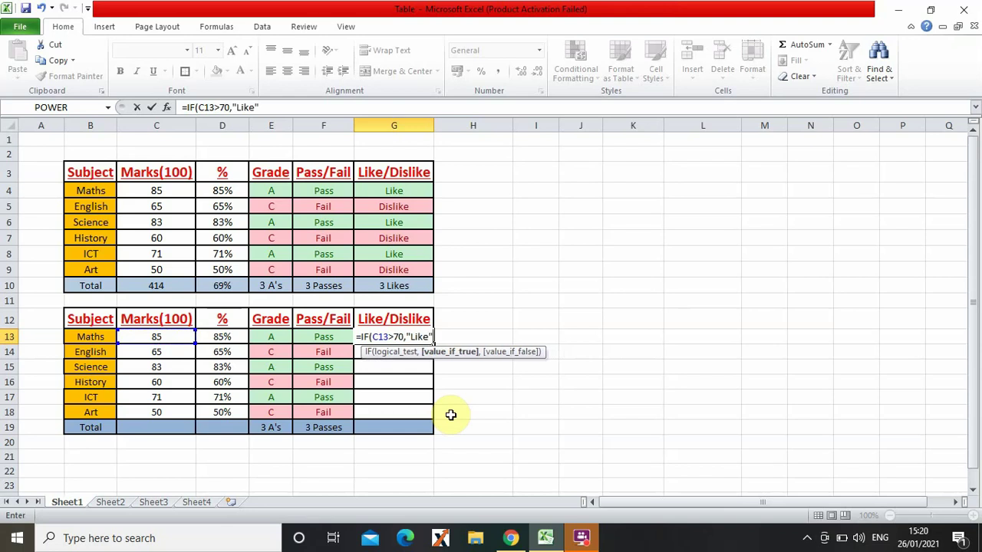
pyautogui.write(',')
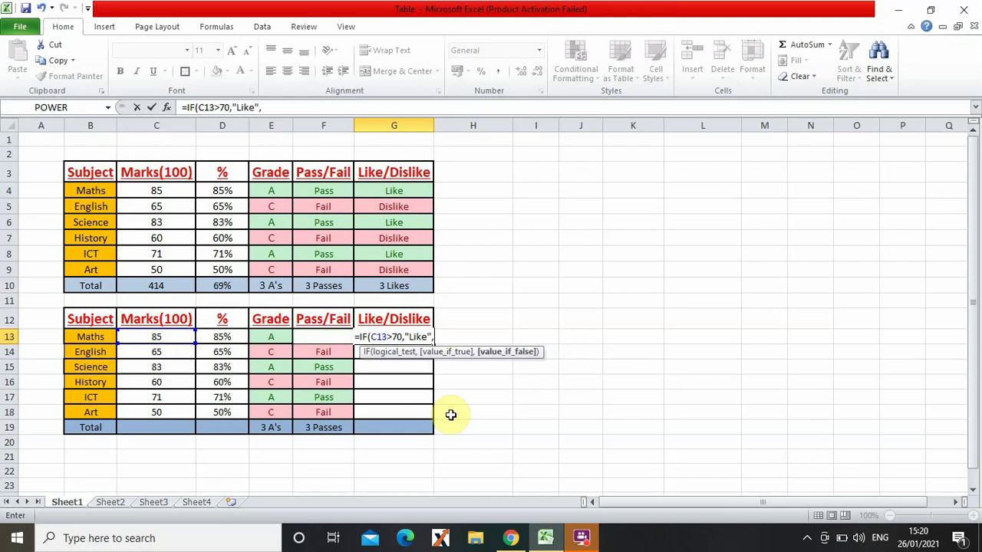
pyautogui.write('Di')
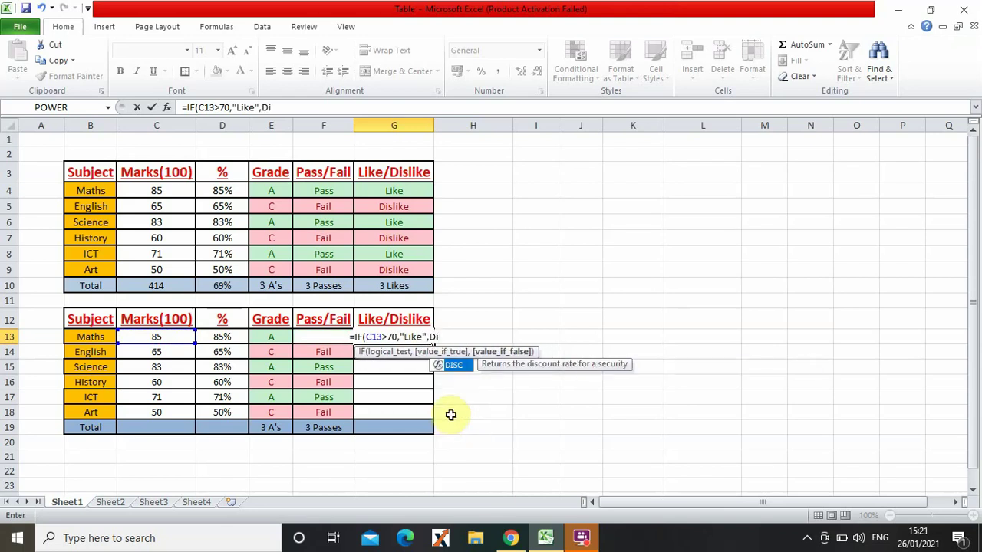
pyautogui.write('slike')
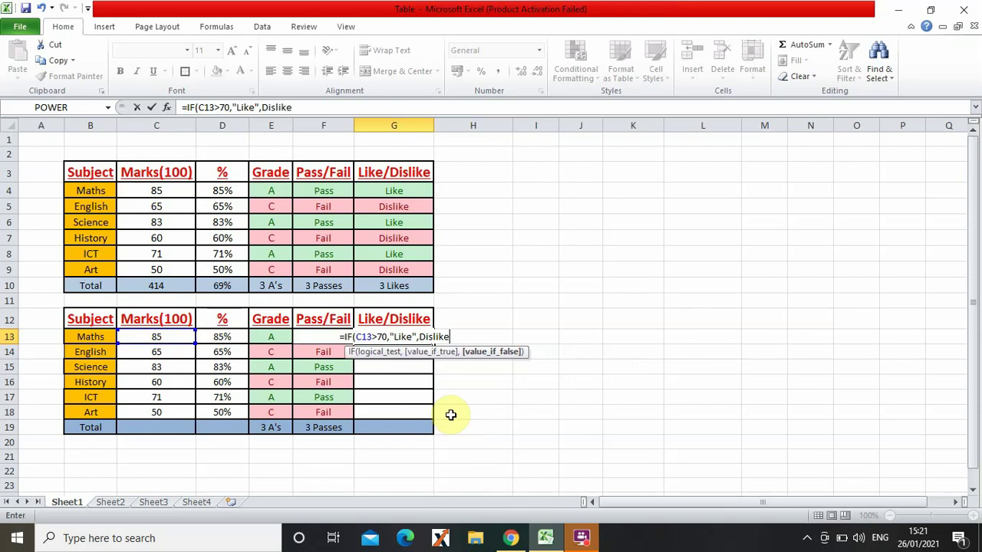
pyautogui.write(')')
pyautogui.press('Return')
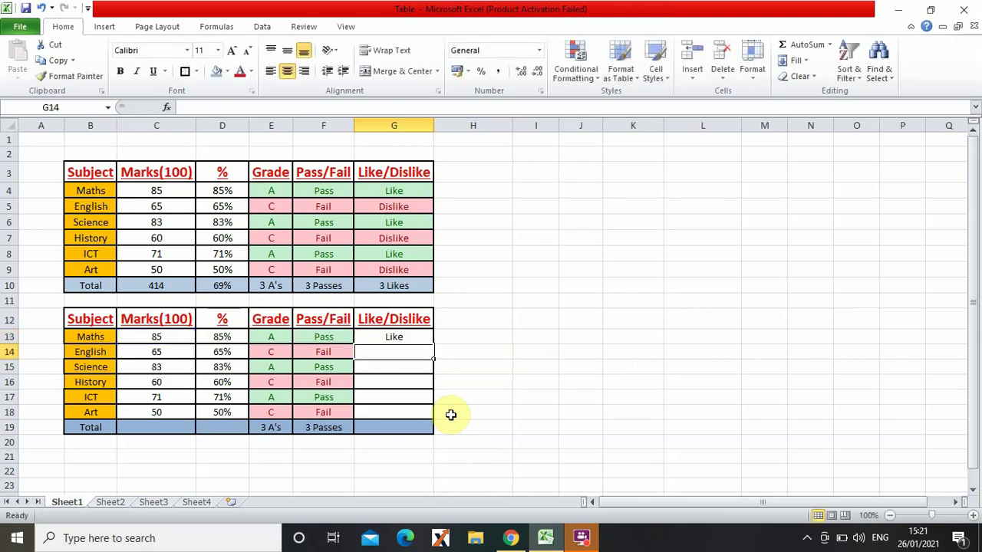
# - Fill the Like/Dislike formula from G13 down to the Art row, G18, and check the formula in G14
pyautogui.click(428, 338)
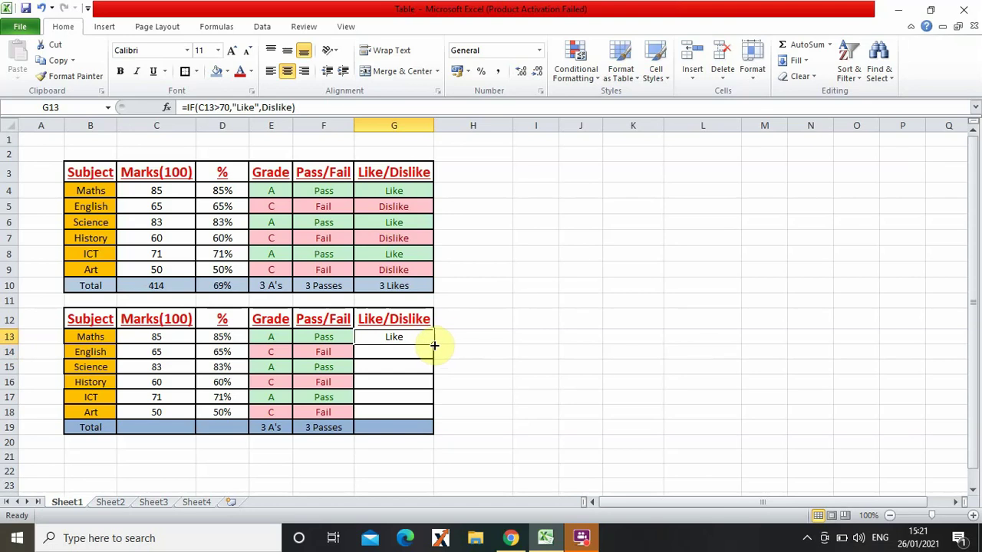
pyautogui.moveTo(434, 346); pyautogui.dragTo(430, 418)
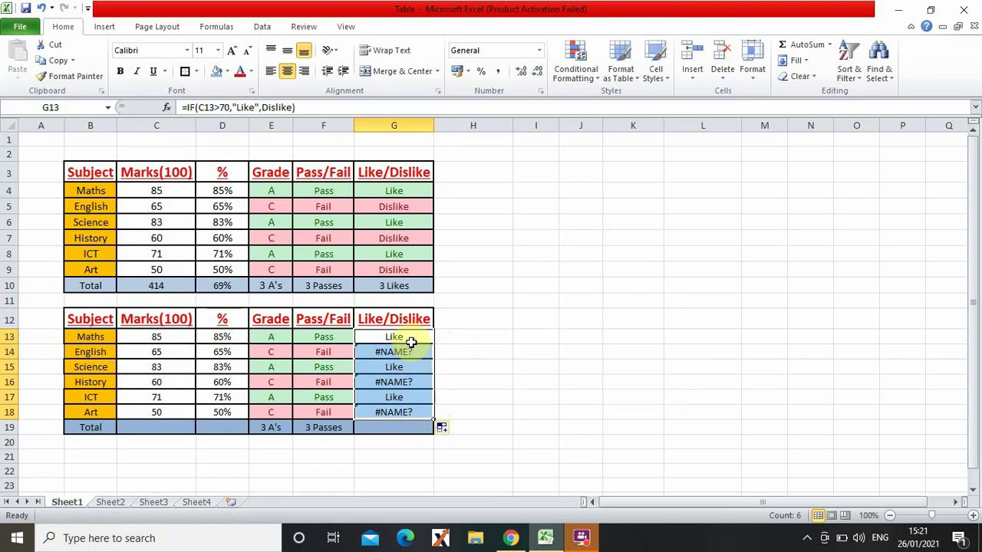
pyautogui.click(411, 348)
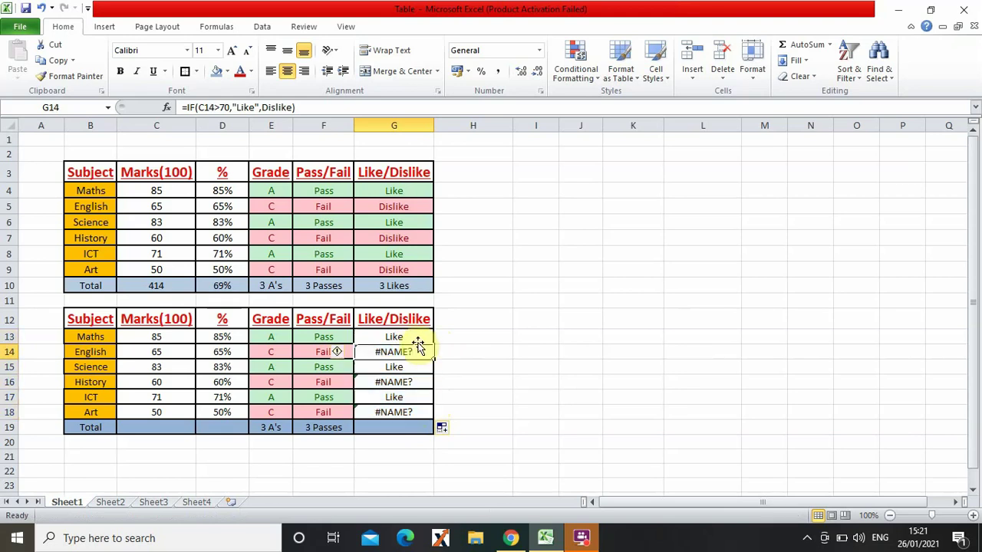
# - Correct the formula in G13 to =IF(C13>70,"Like","Dislike") by putting Dislike in quotation marks
pyautogui.click(390, 338)
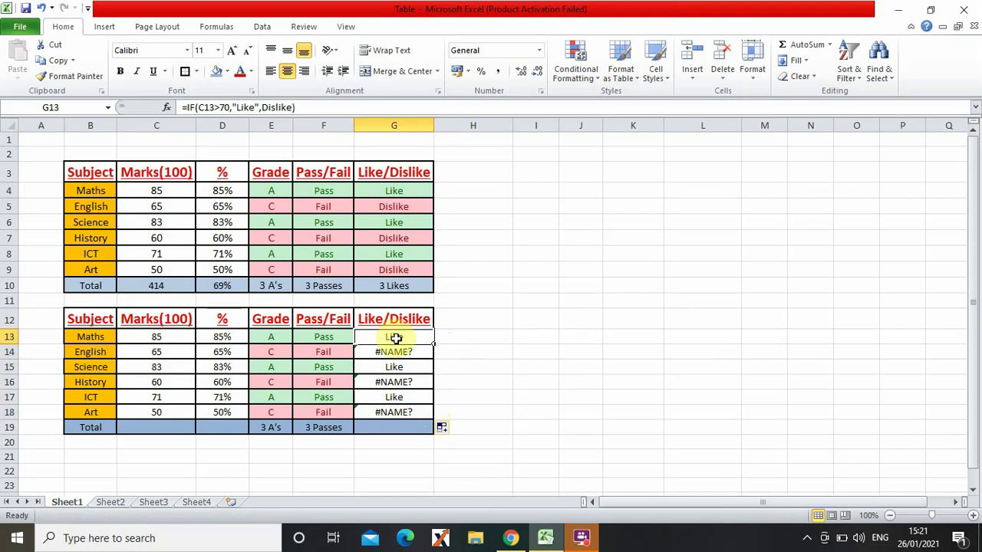
pyautogui.doubleClick(390, 337)
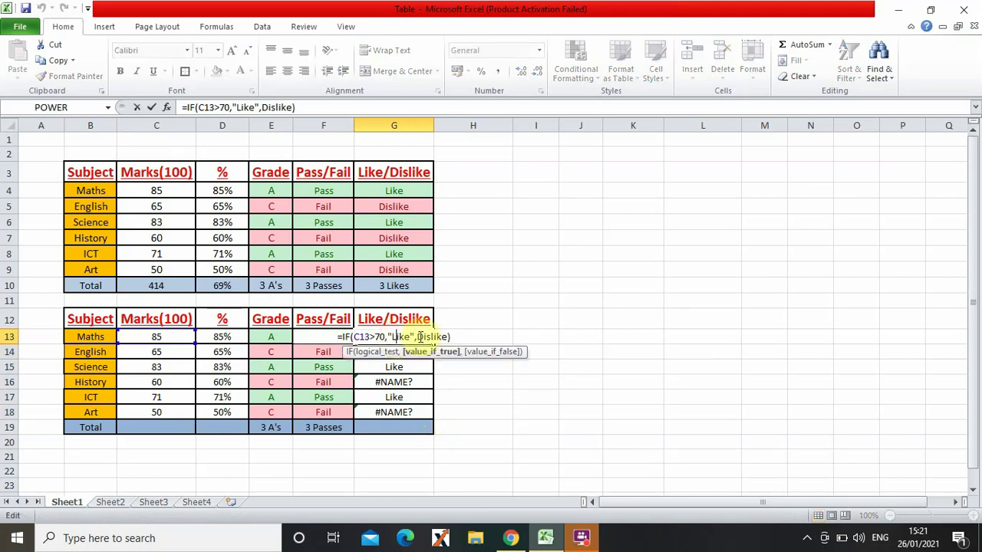
pyautogui.click(414, 337)
pyautogui.write('"')
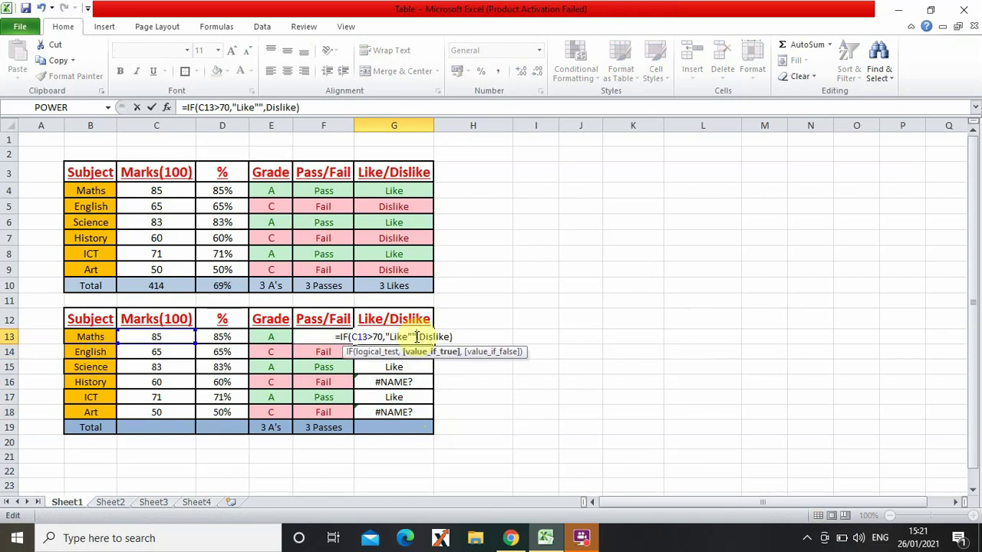
pyautogui.press('BackSpace')
pyautogui.click(416, 337)
pyautogui.write('"')
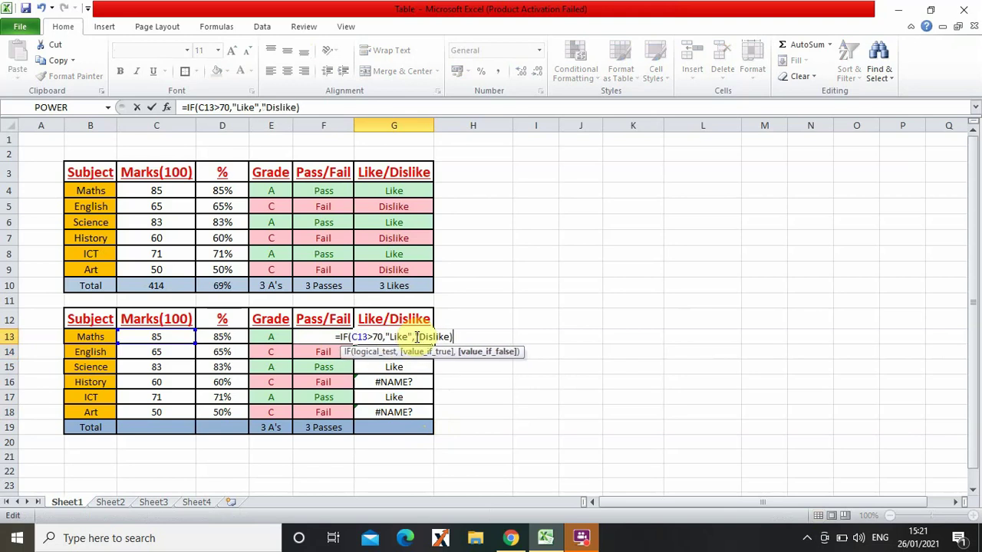
pyautogui.press('Right')
pyautogui.press('Right')
pyautogui.press('Right')
pyautogui.press('Right')
pyautogui.press('Right')
pyautogui.press('Right')
pyautogui.press('Right')
pyautogui.write('"')
pyautogui.press('Return')
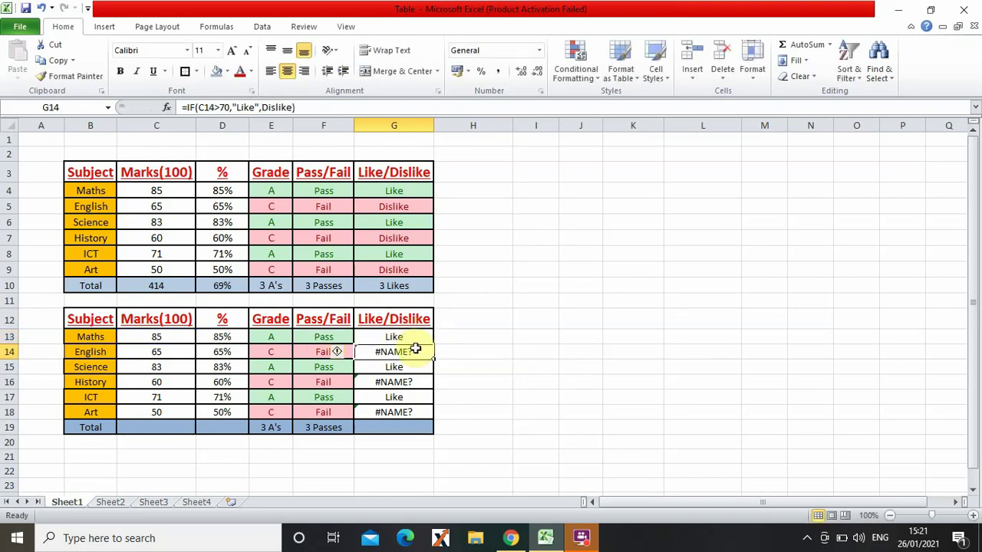
# - Fill the corrected Like/Dislike formula from G13 down to G18, replacing the earlier copies
pyautogui.click(416, 336)
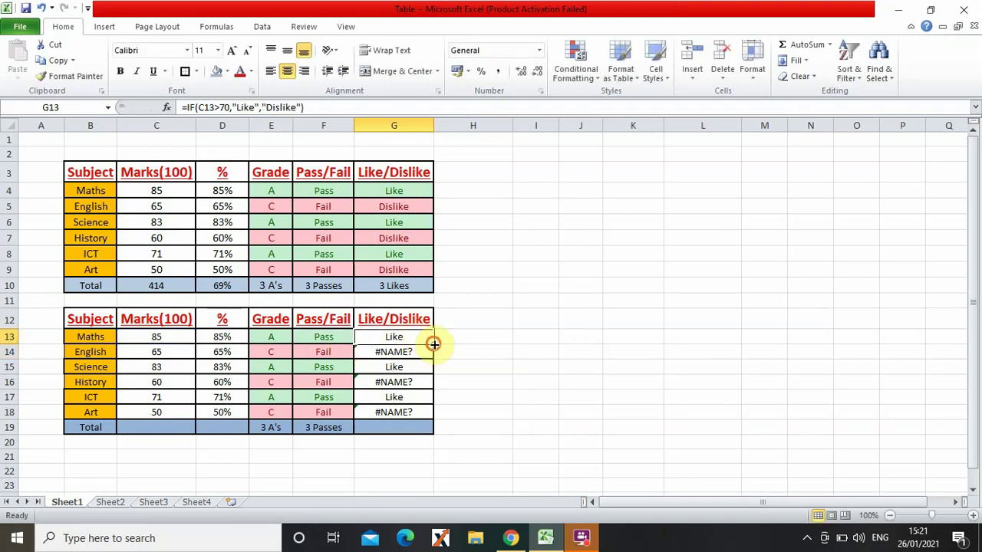
pyautogui.moveTo(435, 347); pyautogui.dragTo(433, 396)
pyautogui.moveTo(431, 420); pyautogui.dragTo(432, 421)
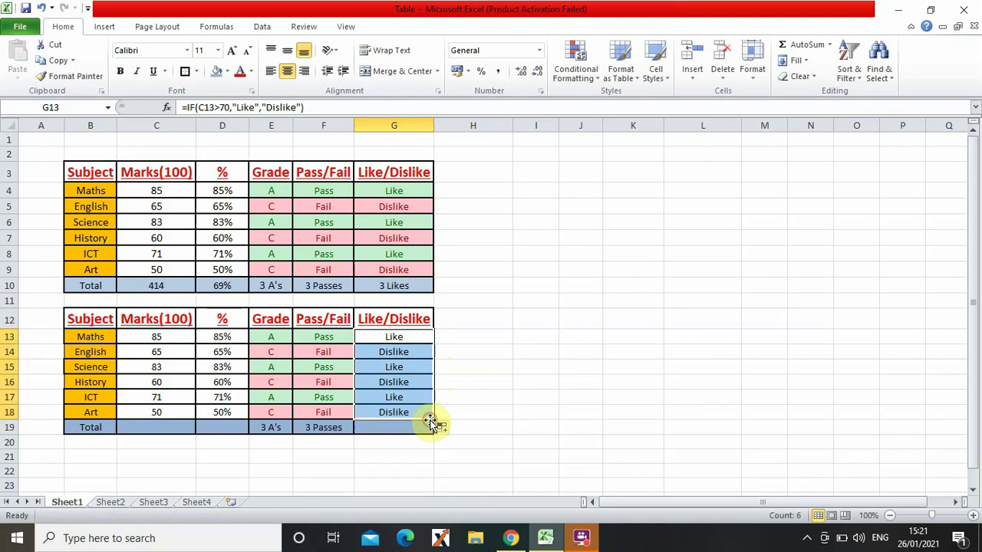
pyautogui.click(652, 358)
# - Apply conditional formatting to G13:G18 that gives cells containing the text Like a Green Fill with Dark Green Text
pyautogui.moveTo(393, 335); pyautogui.dragTo(390, 412)
pyautogui.click(576, 68)
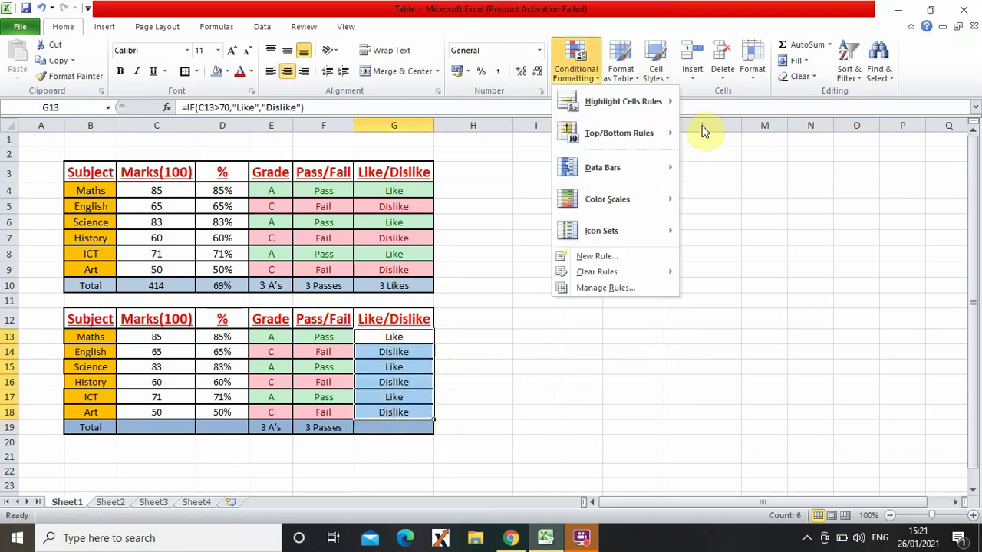
pyautogui.moveTo(628, 105)
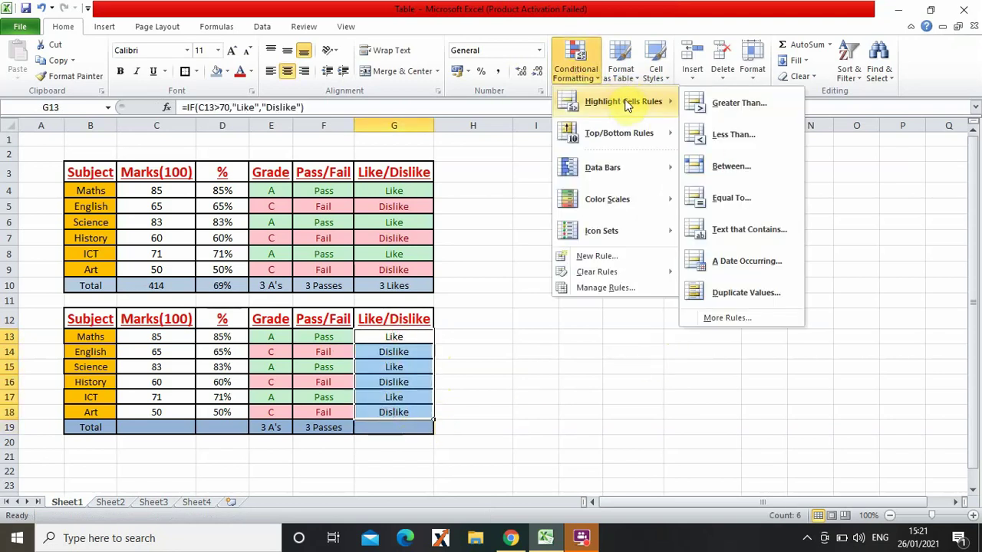
pyautogui.click(743, 230)
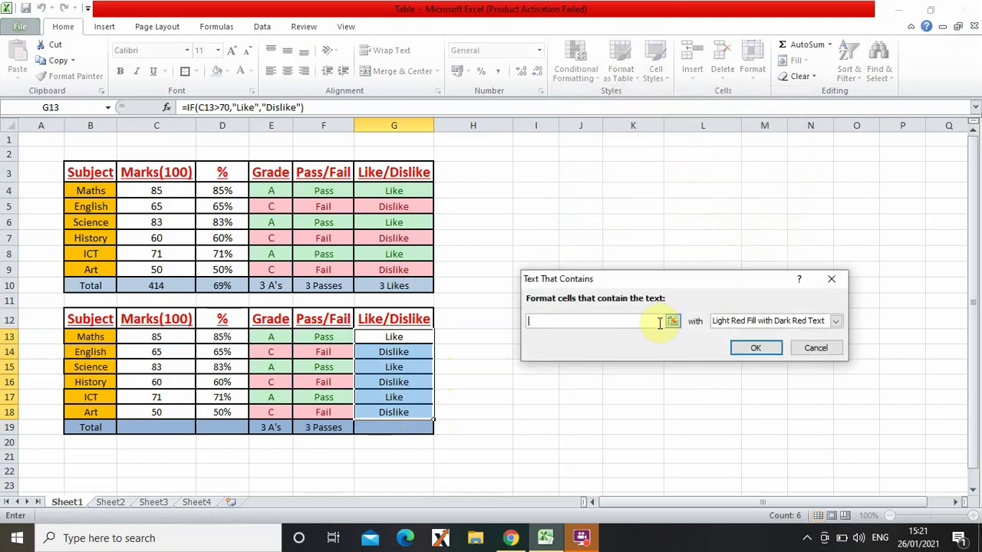
pyautogui.write('Like')
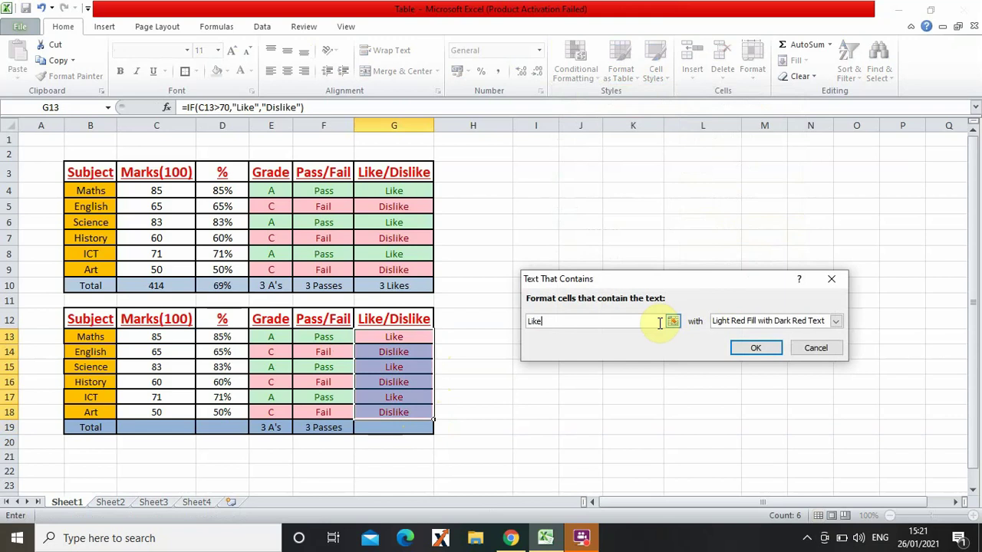
pyautogui.click(835, 322)
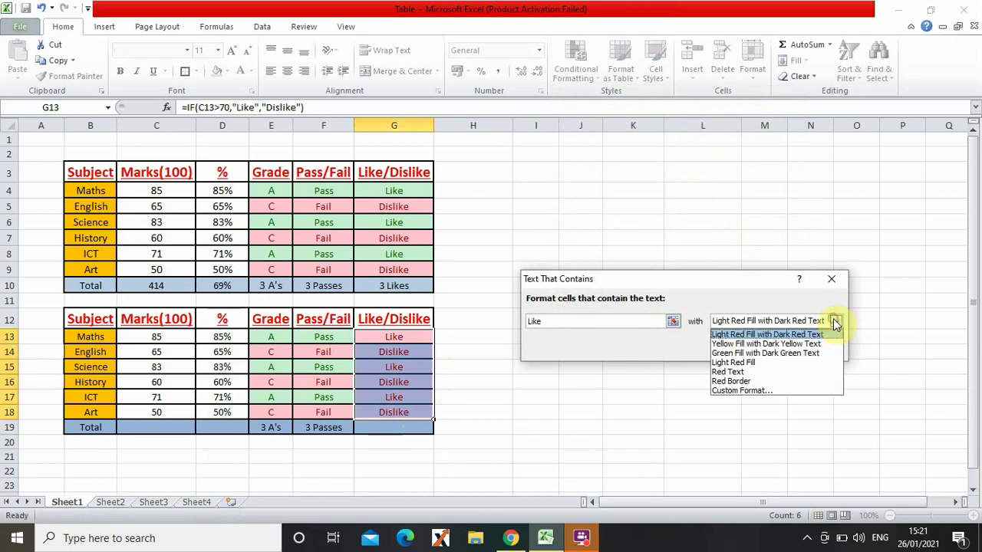
pyautogui.click(812, 353)
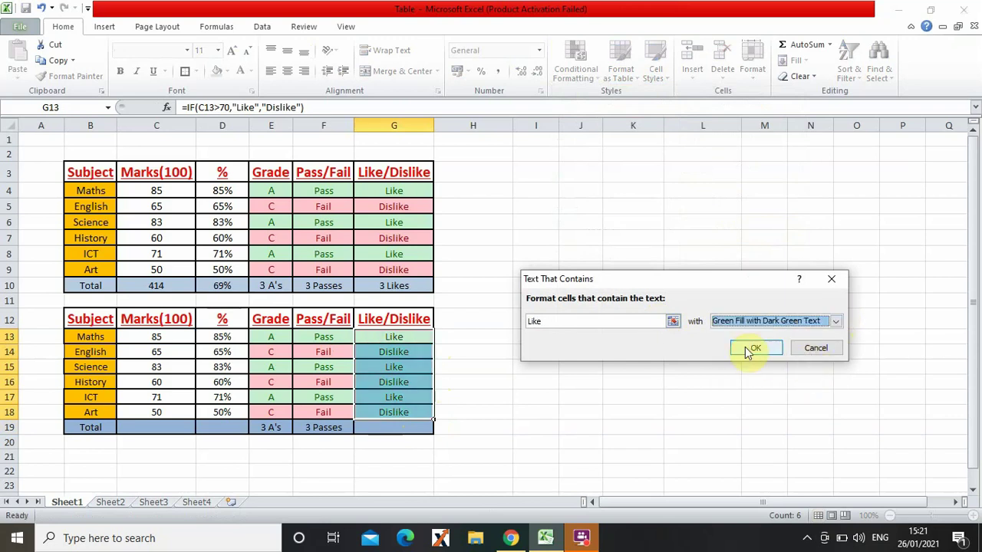
pyautogui.click(751, 349)
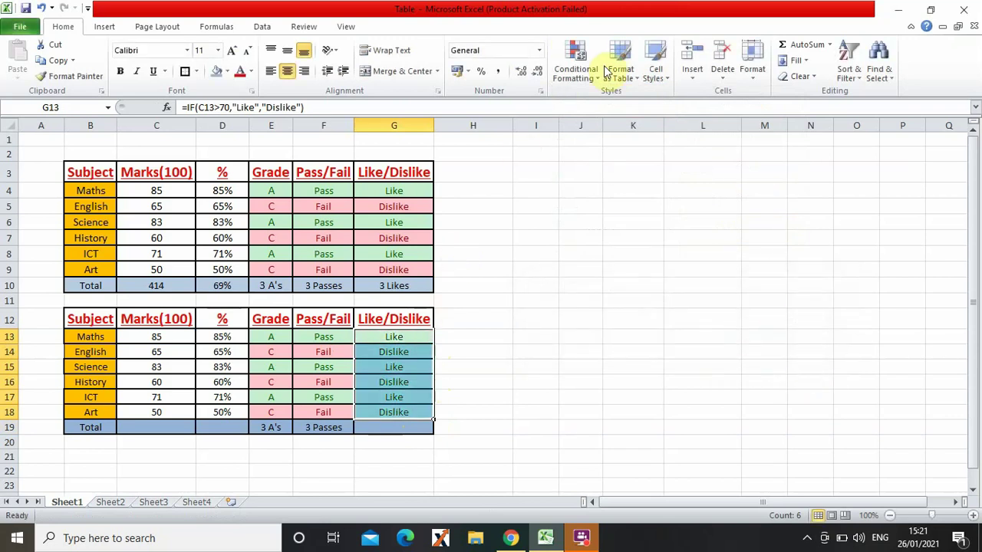
# - Add a text rule to G13:G18 that formats cells containing Dislike with Light Red Fill with Dark Red Text
pyautogui.click(575, 67)
pyautogui.moveTo(636, 103)
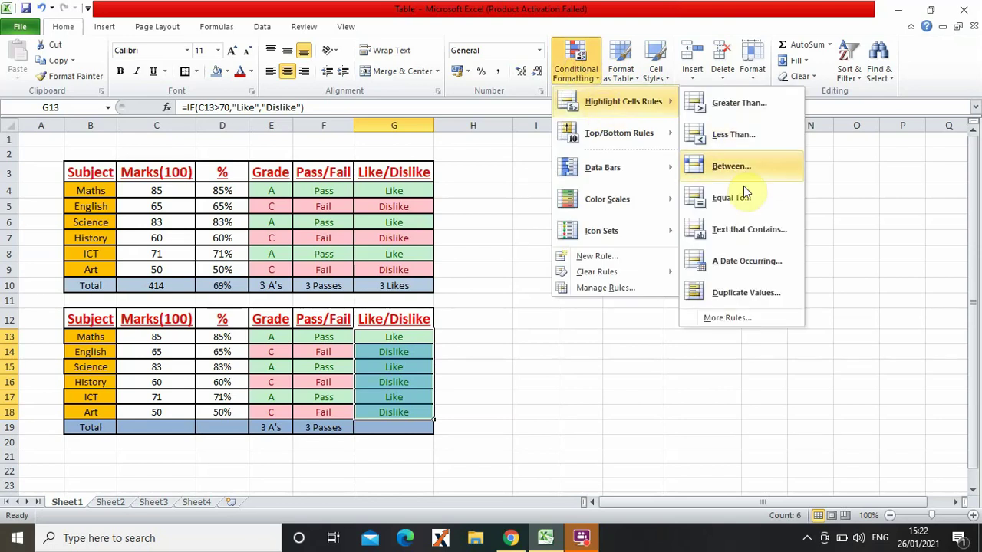
pyautogui.click(748, 238)
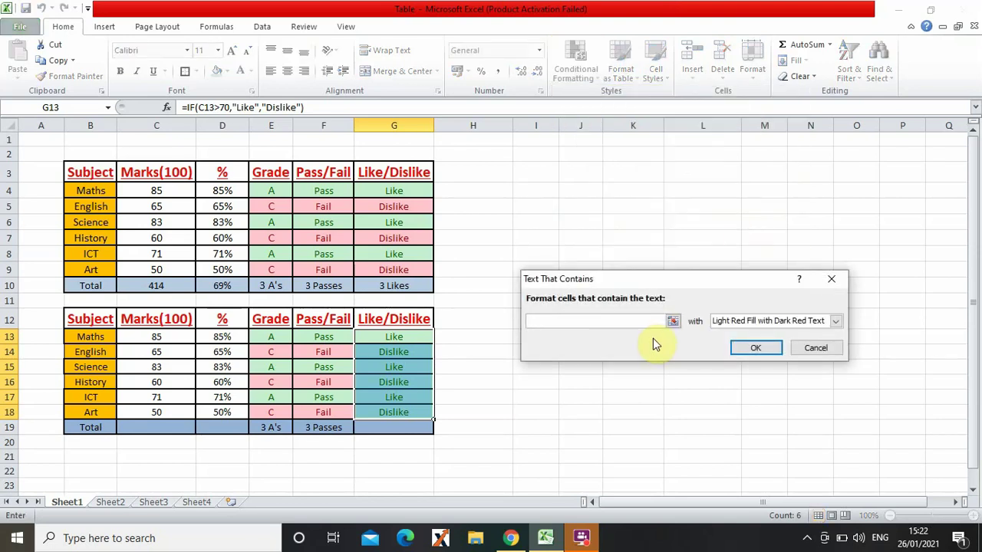
pyautogui.write('Dislike')
pyautogui.click(734, 351)
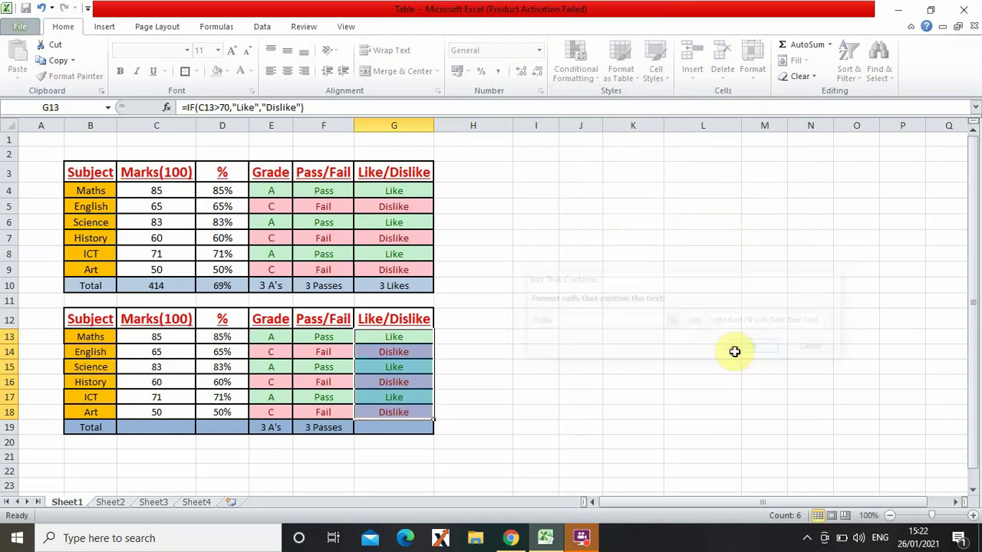
pyautogui.click(529, 410)
# - Enter 3 Likes in G19, the Total row of the Like/Dislike column, and go to the marks total cell C19
pyautogui.click(383, 432)
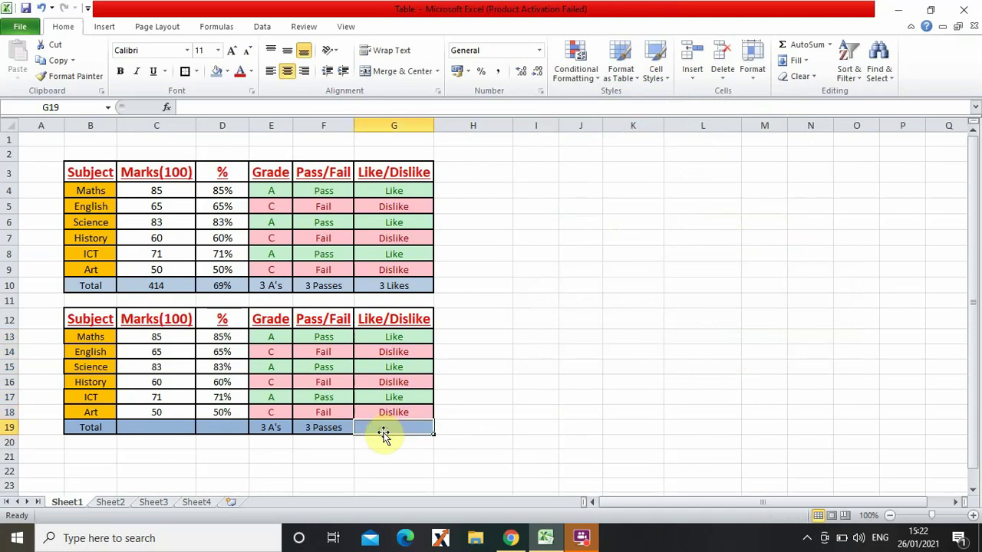
pyautogui.write('3 L')
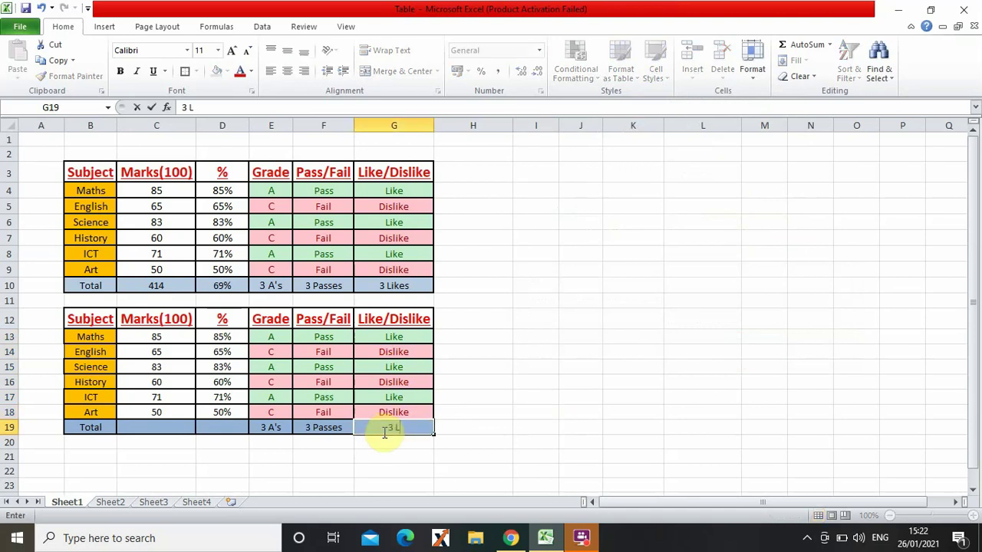
pyautogui.write('ikes')
pyautogui.press('Left')
pyautogui.press('Left')
pyautogui.press('Left')
pyautogui.press('Left')
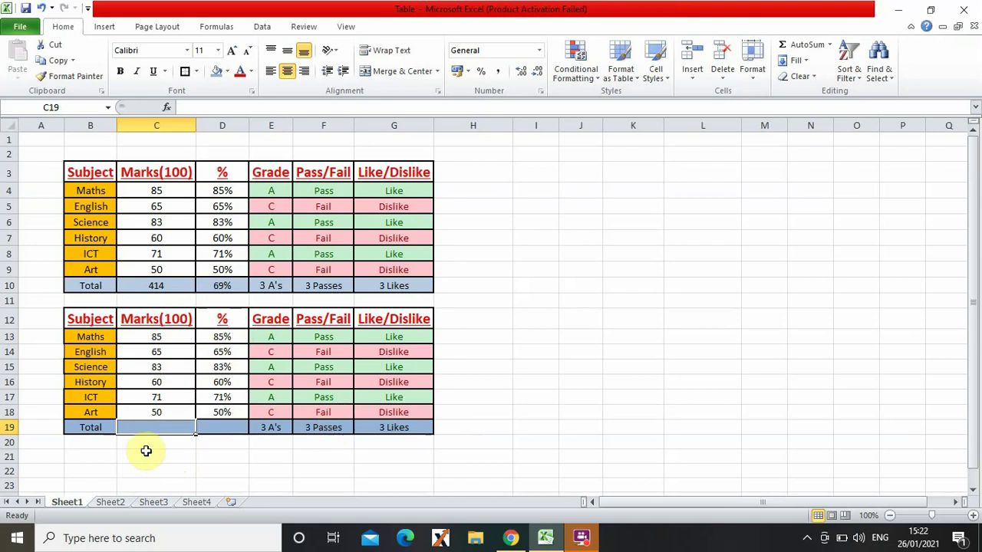
# - Check the marks total formula in C10 and enter =SUM(C13:C18) in C19 to total the second table's marks
pyautogui.click(143, 291)
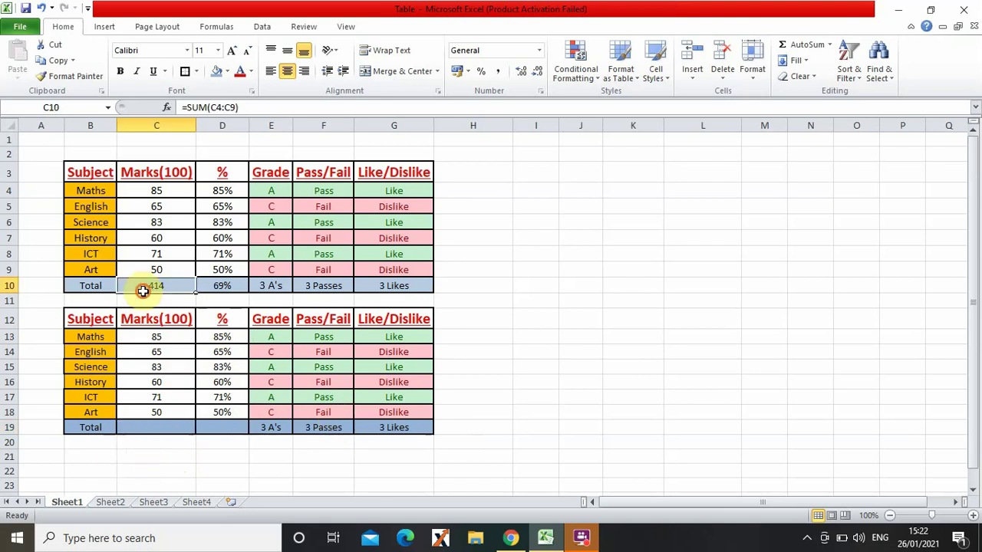
pyautogui.click(168, 427)
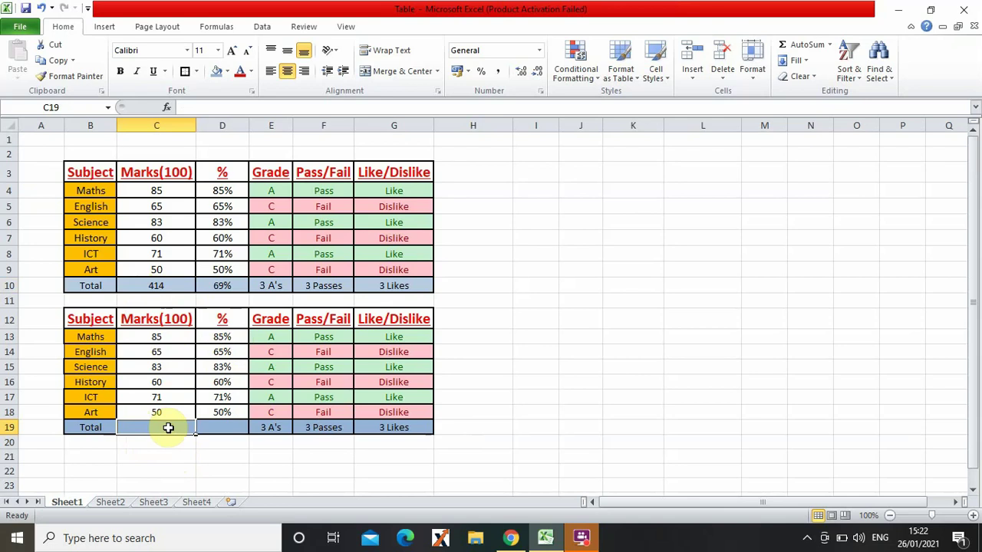
pyautogui.moveTo(156, 286); pyautogui.dragTo(514, 344)
pyautogui.click(516, 347)
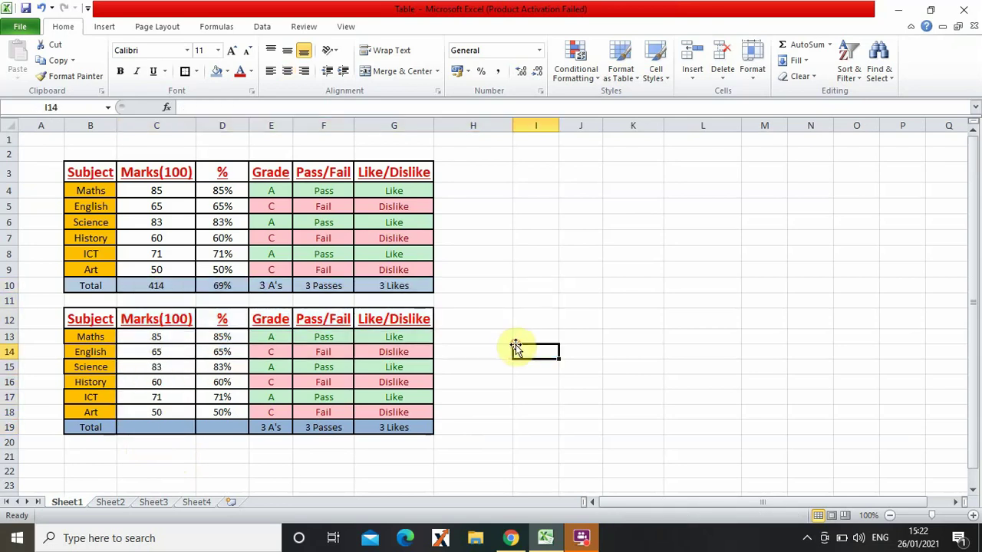
pyautogui.click(134, 429)
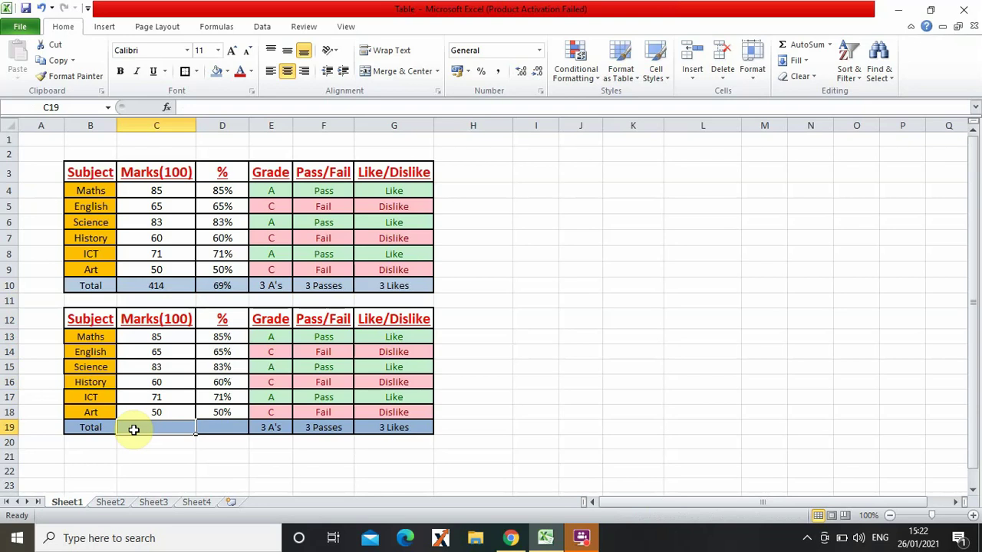
pyautogui.write('=')
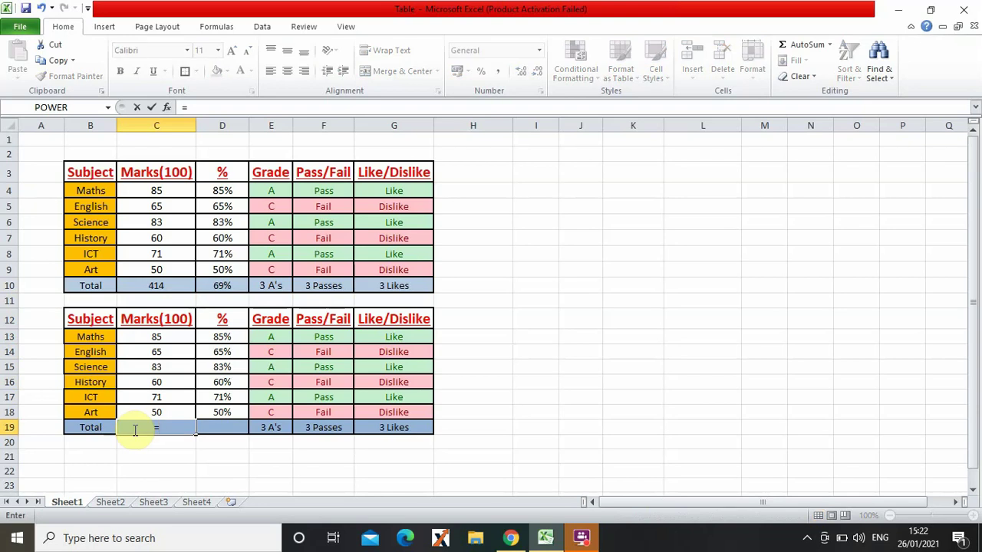
pyautogui.write('SUM')
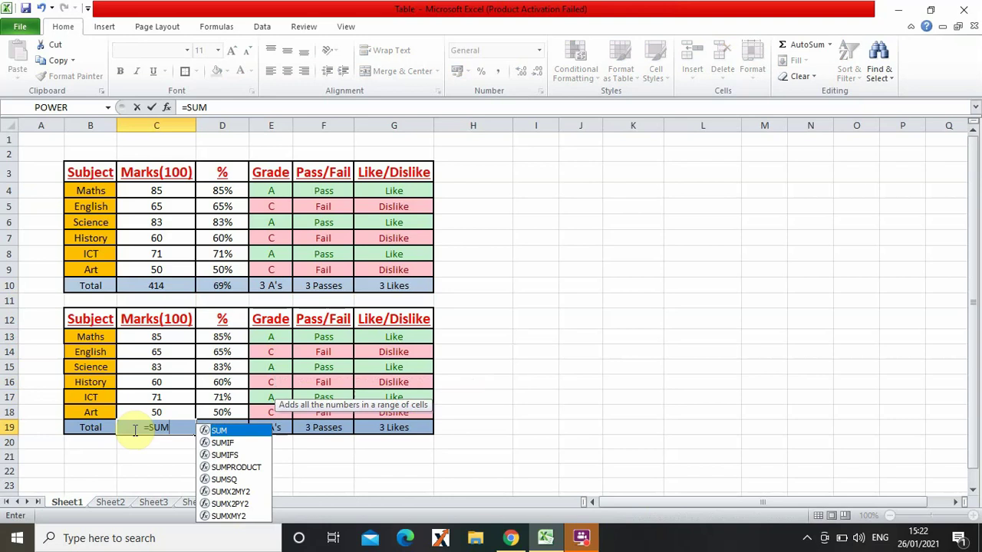
pyautogui.write('(')
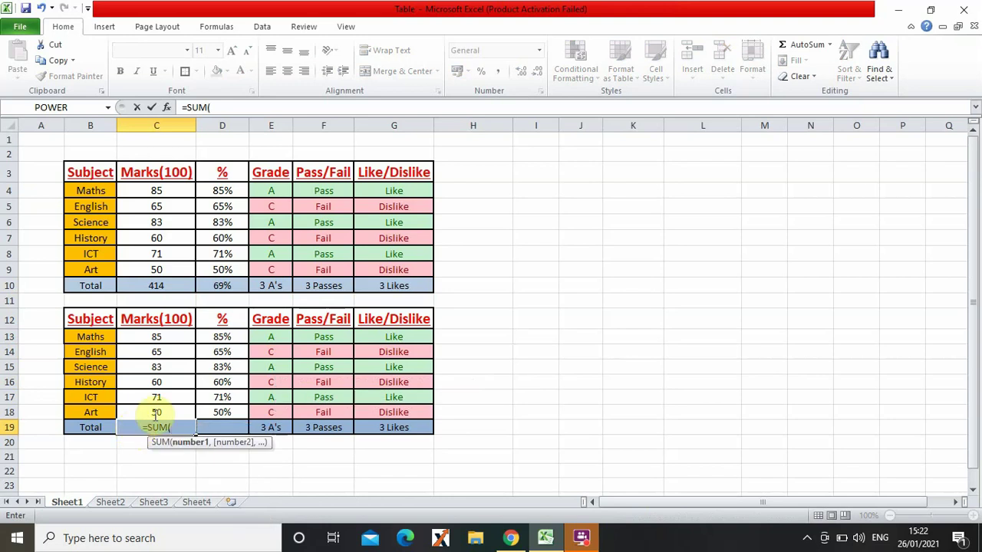
pyautogui.click(175, 336)
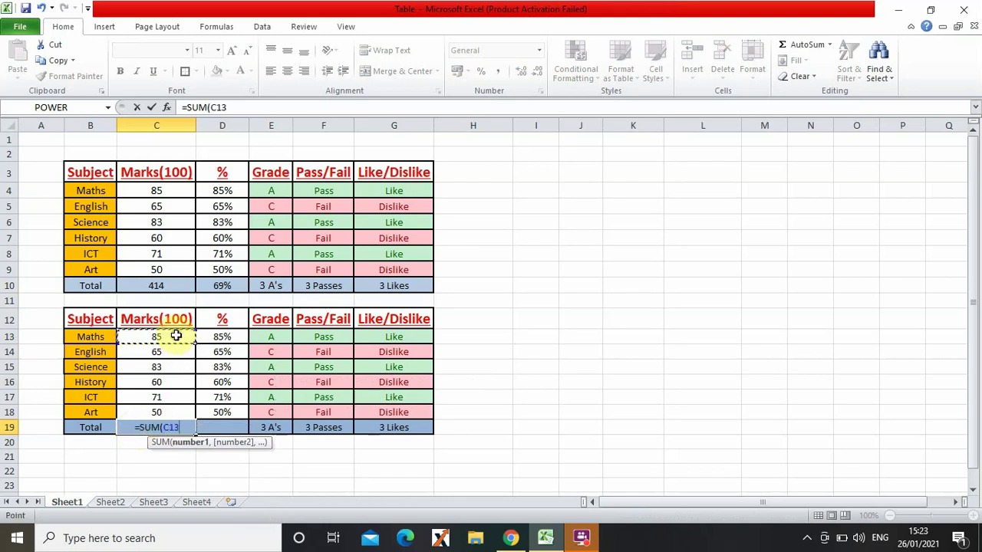
pyautogui.click(182, 414)
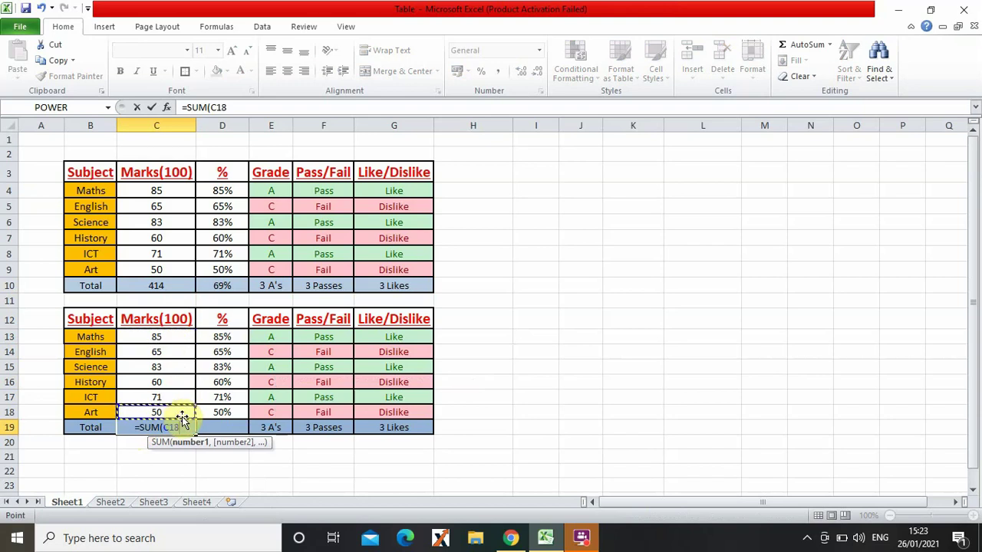
pyautogui.click(180, 335)
pyautogui.press('F8')
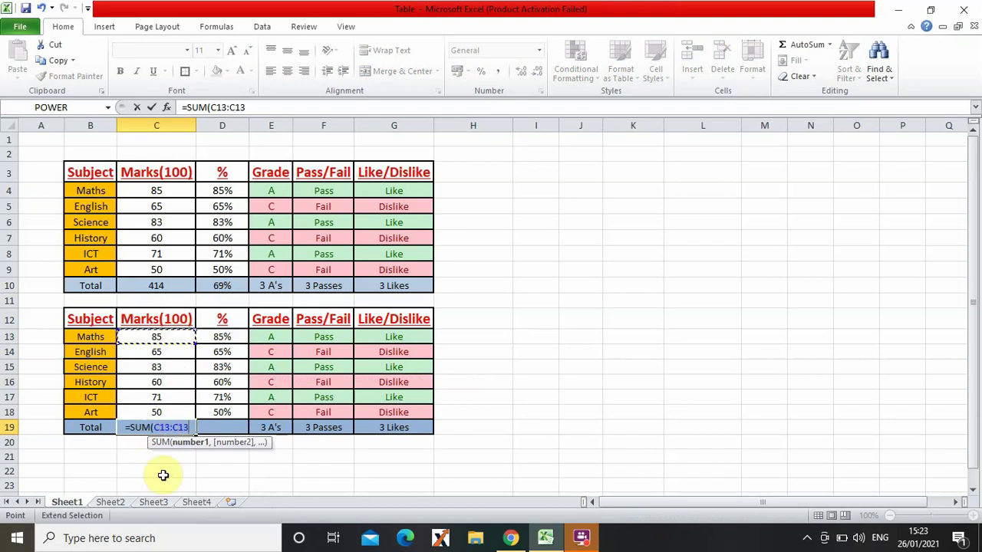
pyautogui.press('BackSpace')
pyautogui.press('BackSpace')
pyautogui.press('BackSpace')
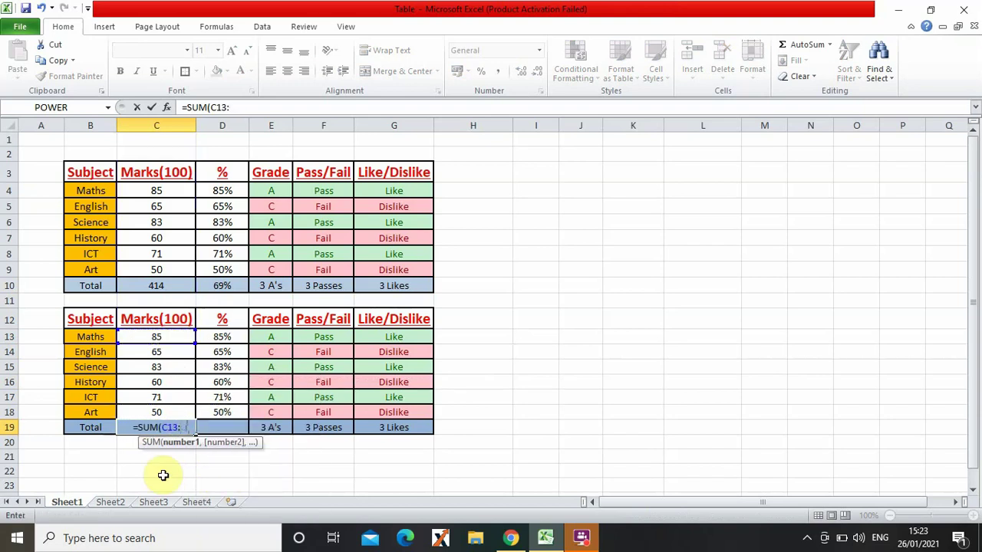
pyautogui.click(157, 411)
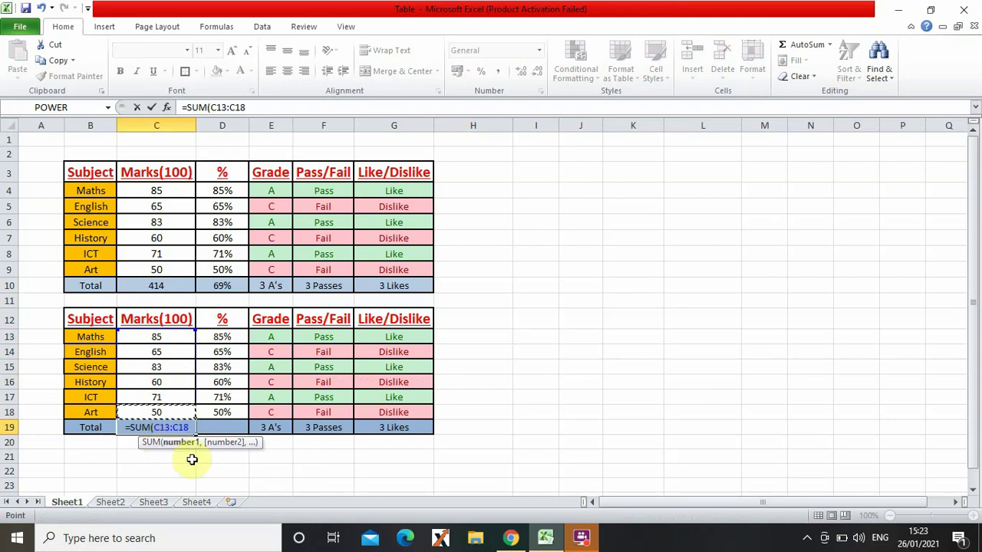
pyautogui.write(')')
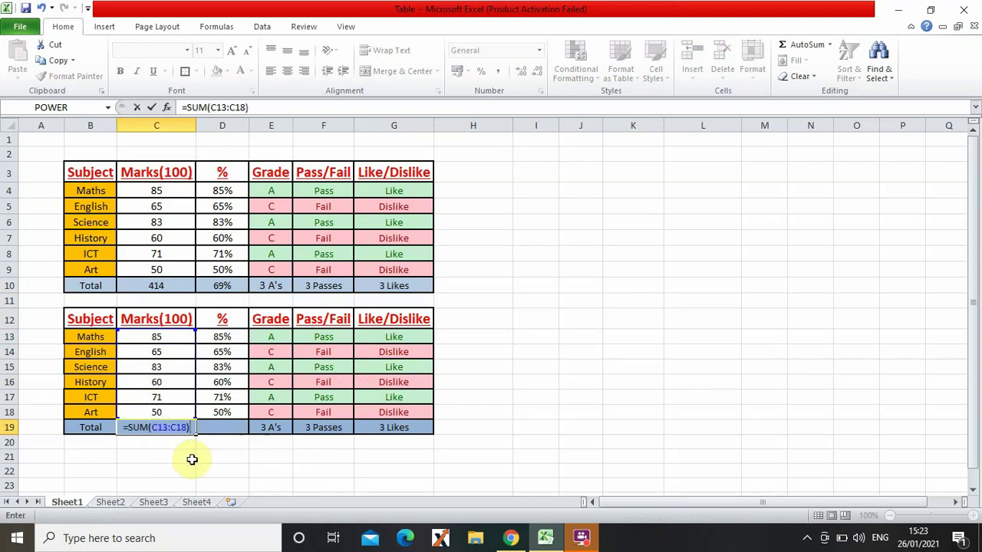
pyautogui.press('Return')
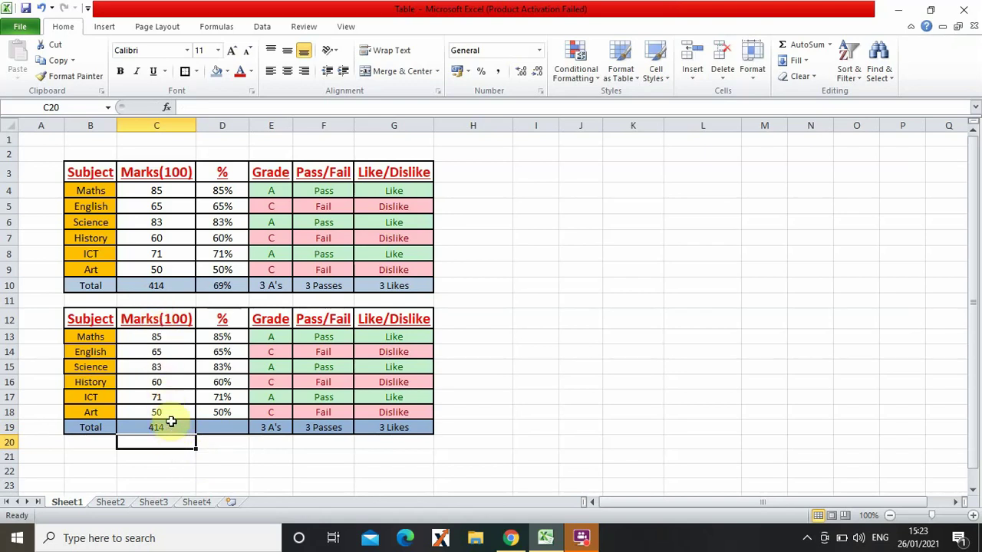
# - Set the Maths mark in C13 to 69 to test the dependent formulas and conditional formatting
pyautogui.click(163, 339)
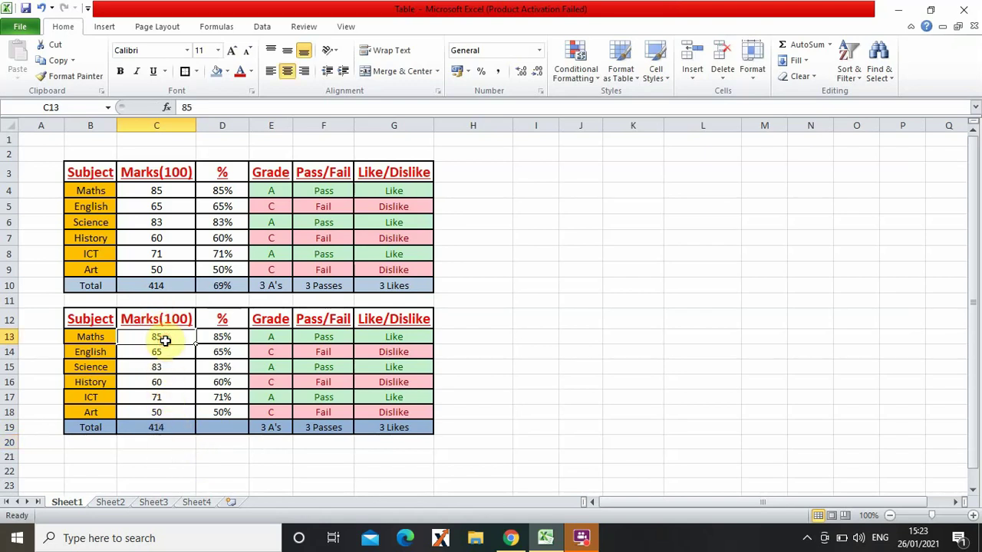
pyautogui.doubleClick(165, 340)
pyautogui.press('BackSpace')
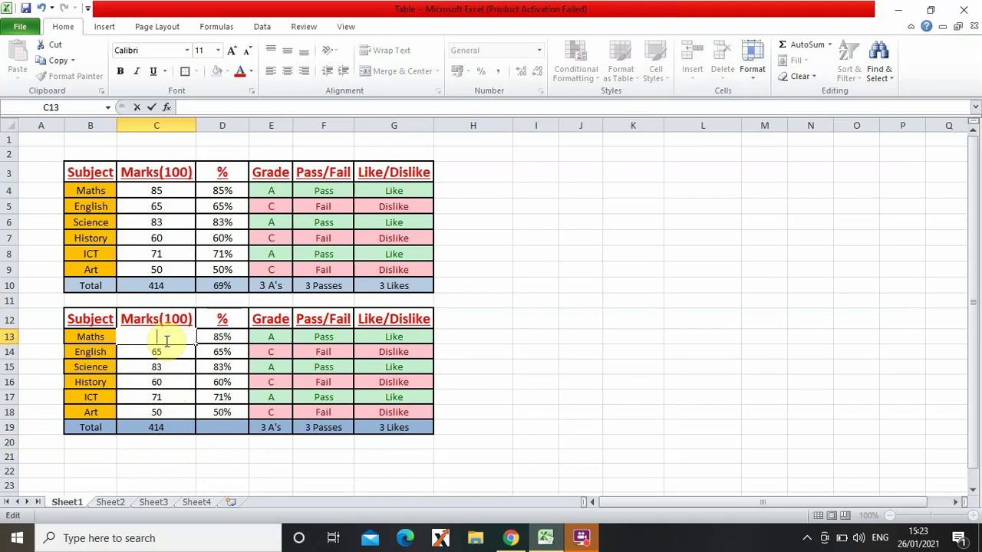
pyautogui.write('69')
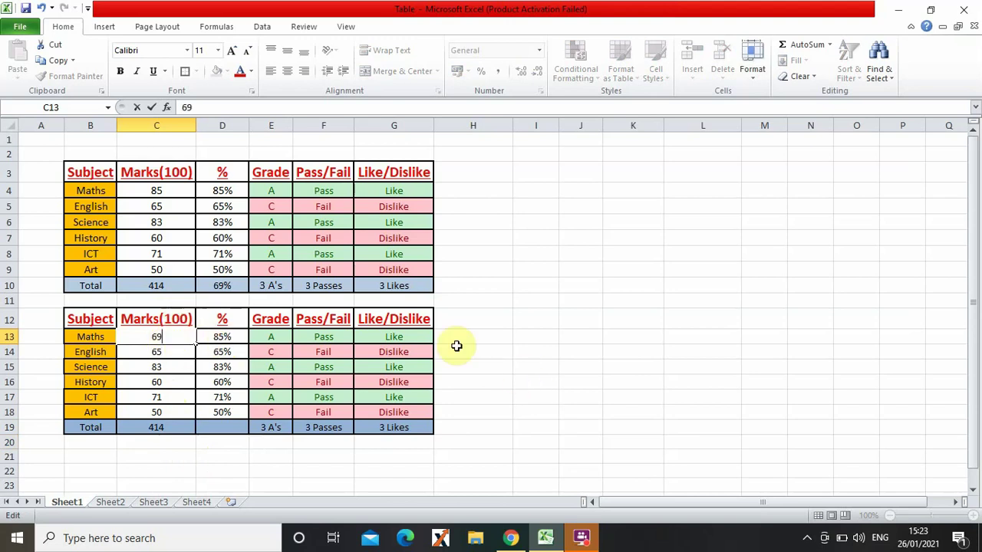
pyautogui.click(654, 335)
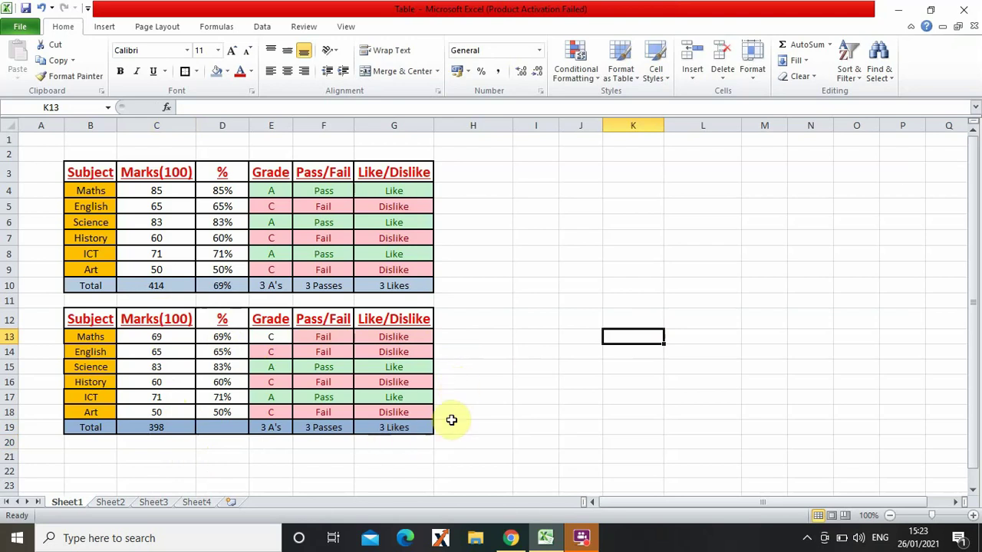
# - Set the Maths mark in C13 to 71 to test a value just above the threshold
pyautogui.doubleClick(161, 337)
pyautogui.press('BackSpace')
pyautogui.press('BackSpace')
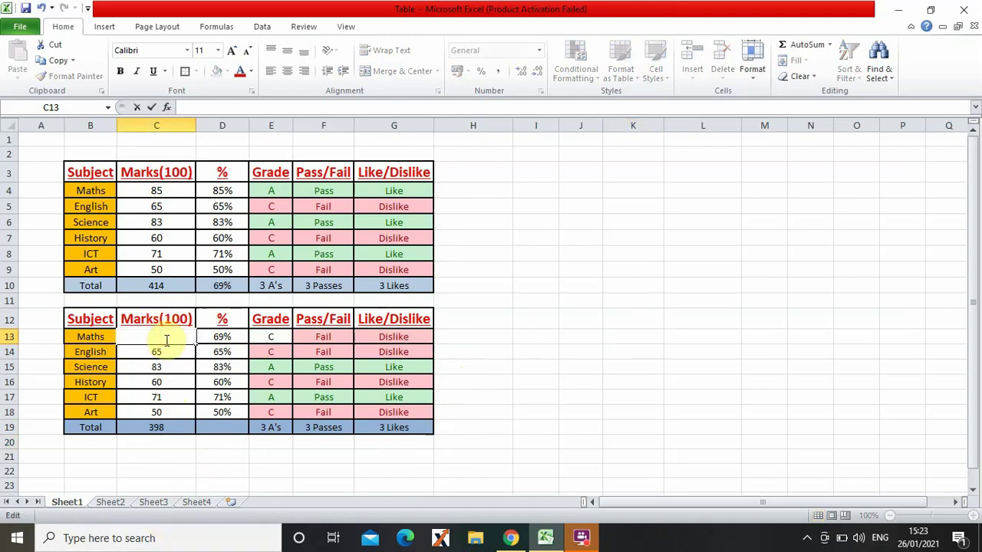
pyautogui.write('71')
pyautogui.click(672, 355)
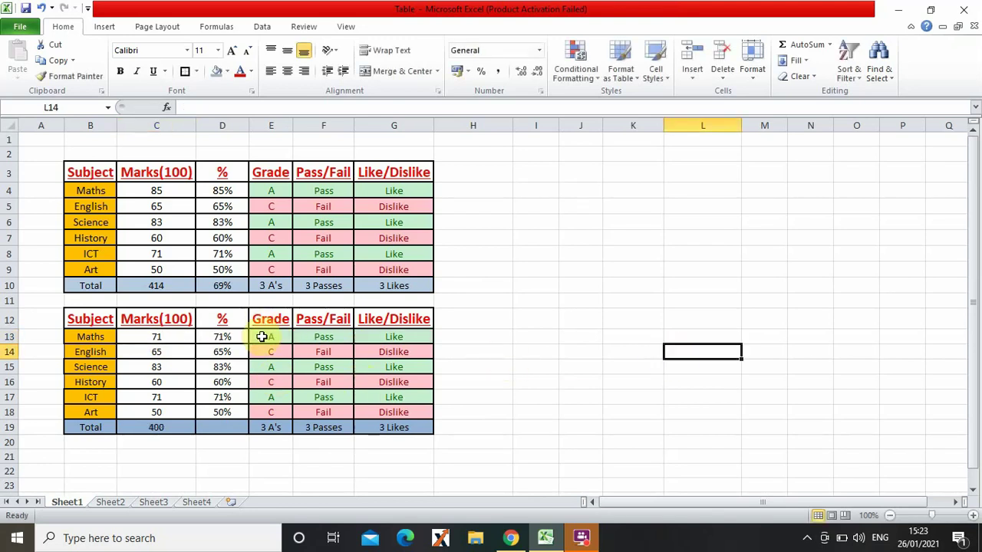
# - Set the Maths mark in C13 of the second table to 69 to test a value below the threshold again
pyautogui.click(180, 335)
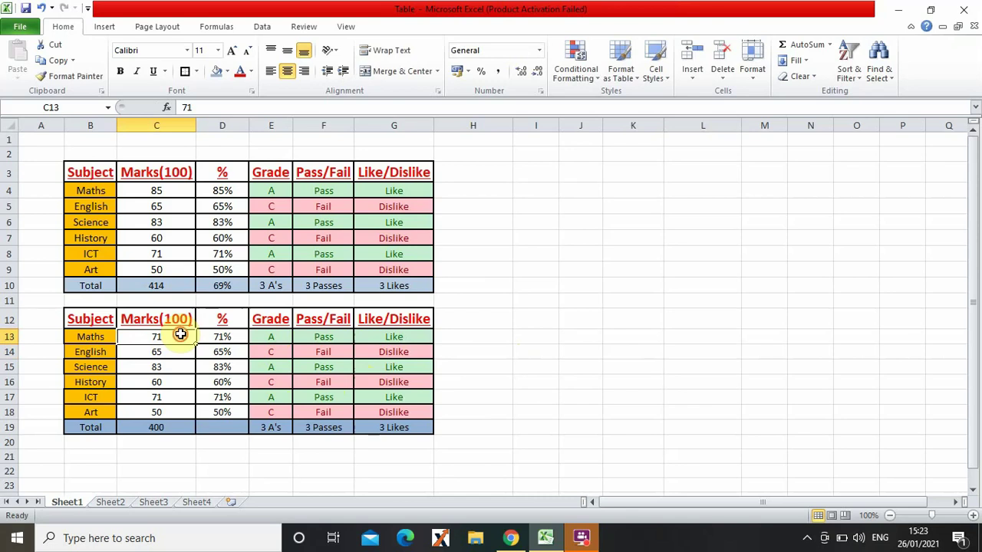
pyautogui.doubleClick(180, 335)
pyautogui.press('BackSpace')
pyautogui.press('BackSpace')
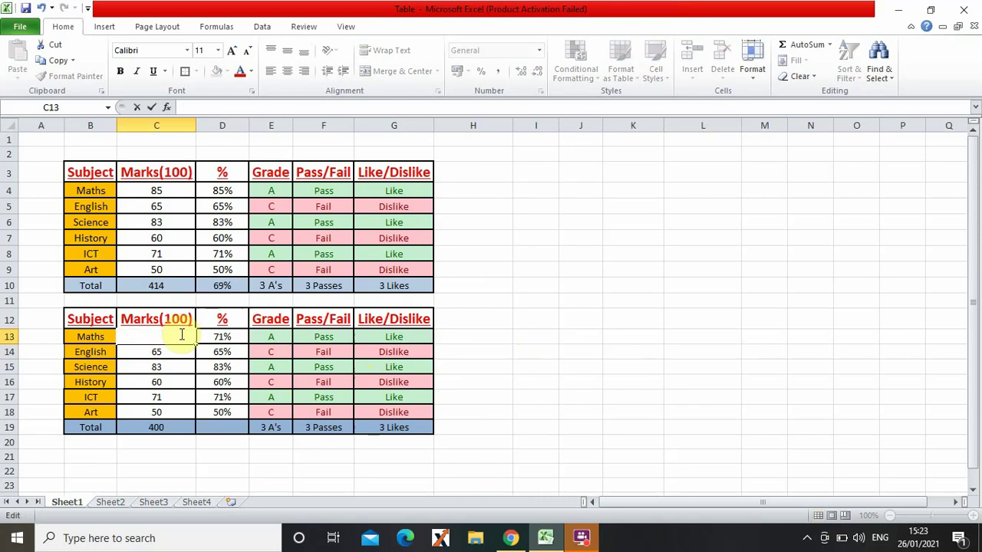
pyautogui.write('69')
pyautogui.press('Return')
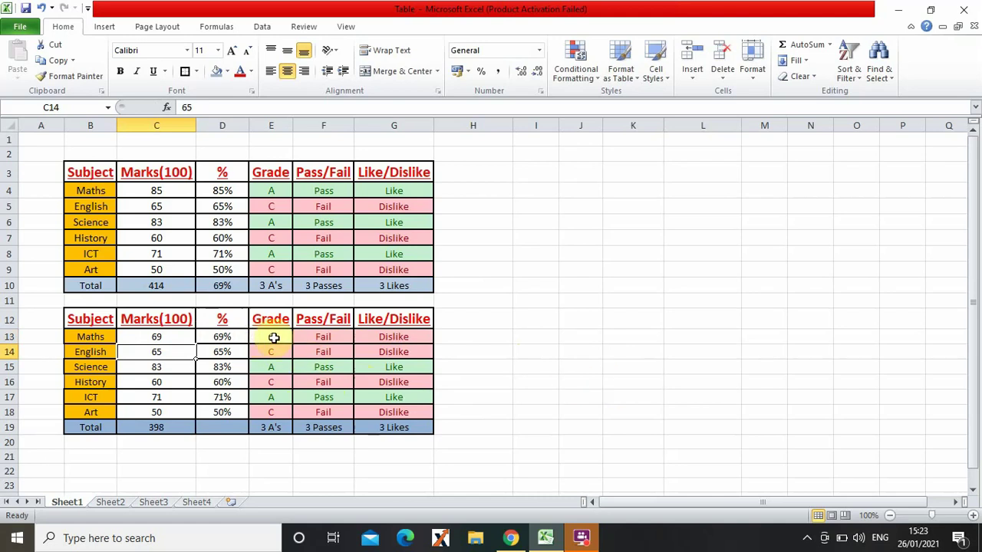
# - Set the Maths mark in C13 to 71 to retest the grade, pass and like formulas above the threshold
pyautogui.click(167, 337)
pyautogui.doubleClick(167, 338)
pyautogui.press('BackSpace')
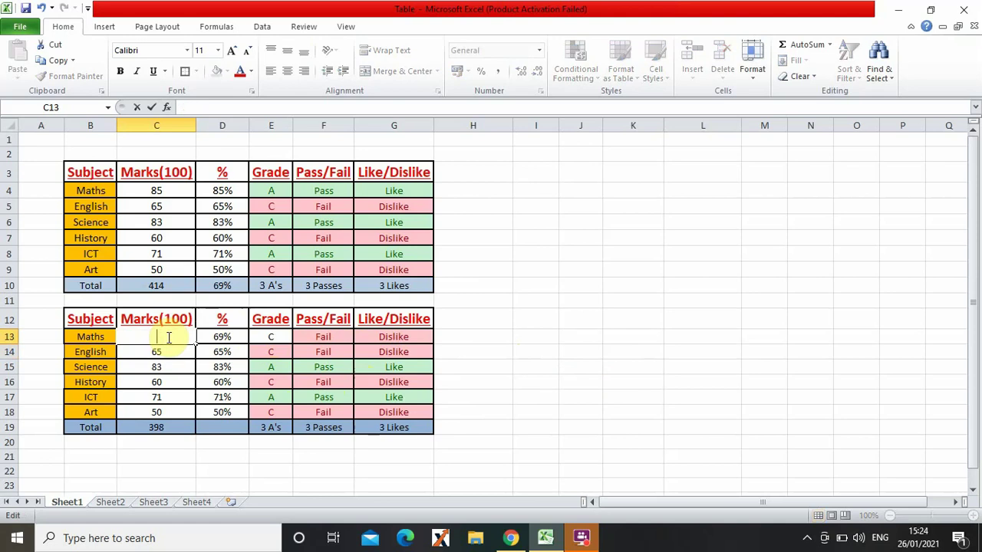
pyautogui.write('71')
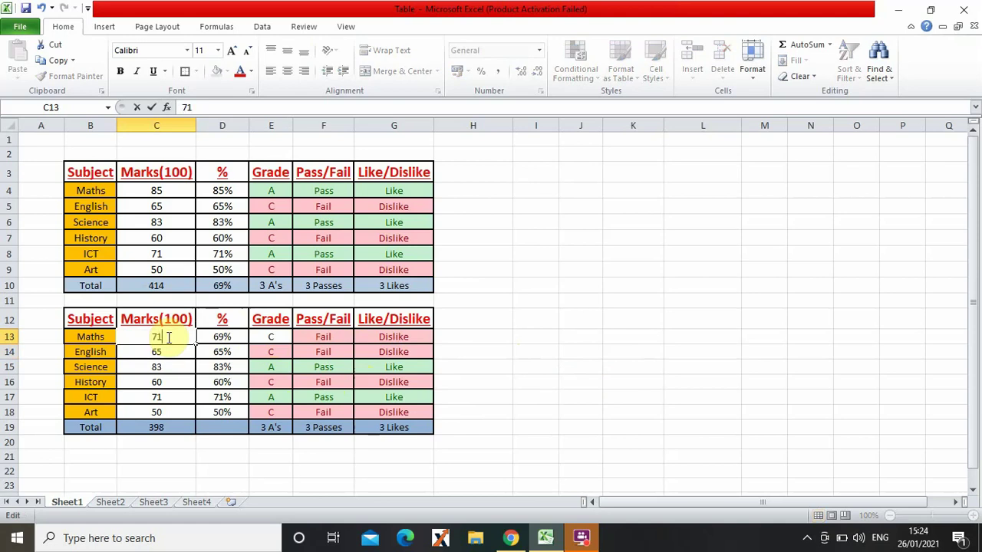
pyautogui.click(532, 376)
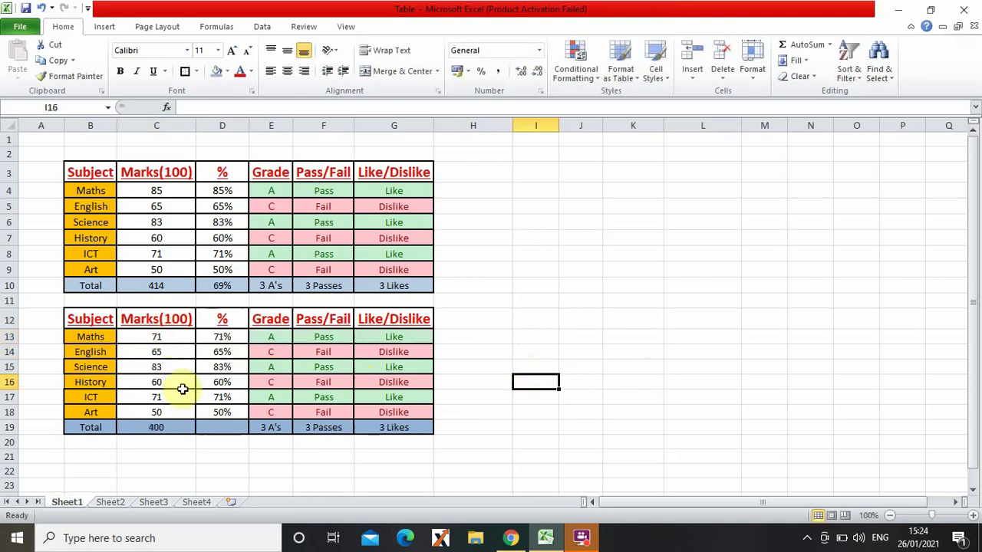
# - Set the Maths mark in C13 of the second table to 79
pyautogui.click(171, 338)
pyautogui.press('BackSpace')
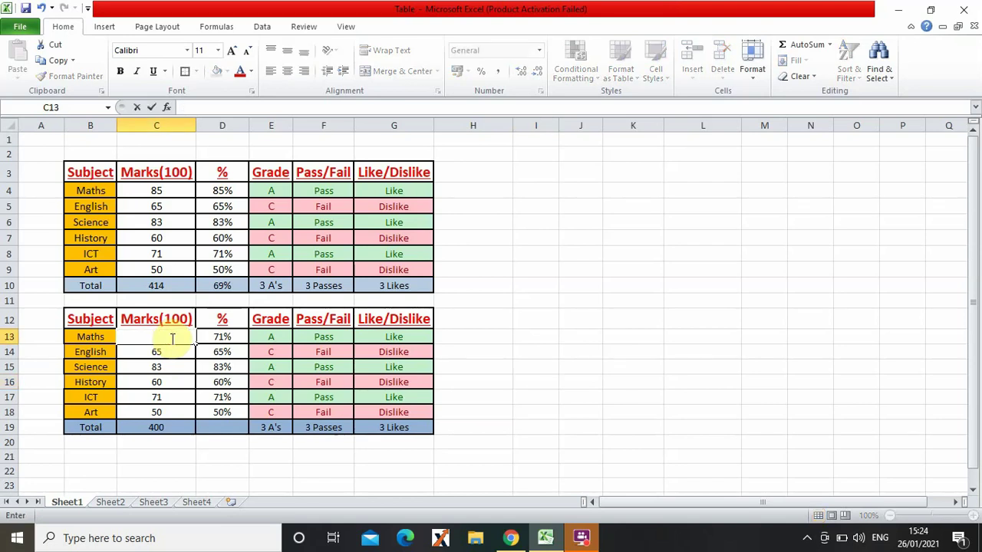
pyautogui.write('79')
pyautogui.click(502, 442)
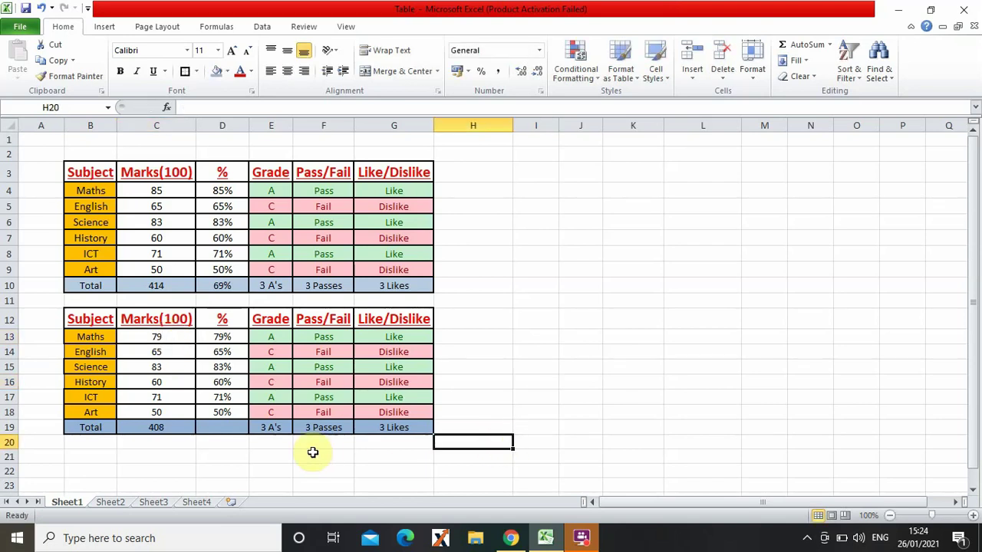
pyautogui.click(225, 432)
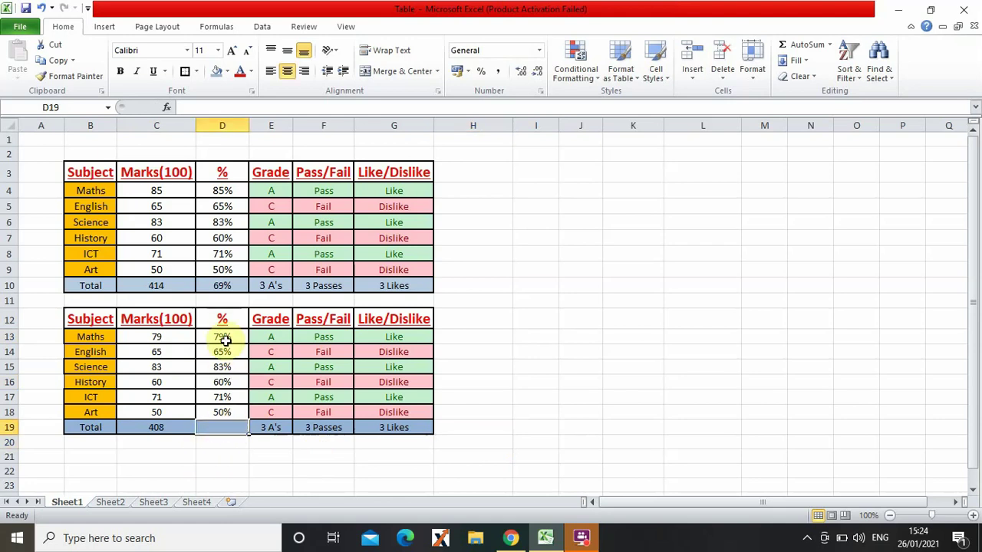
pyautogui.rightClick(234, 429)
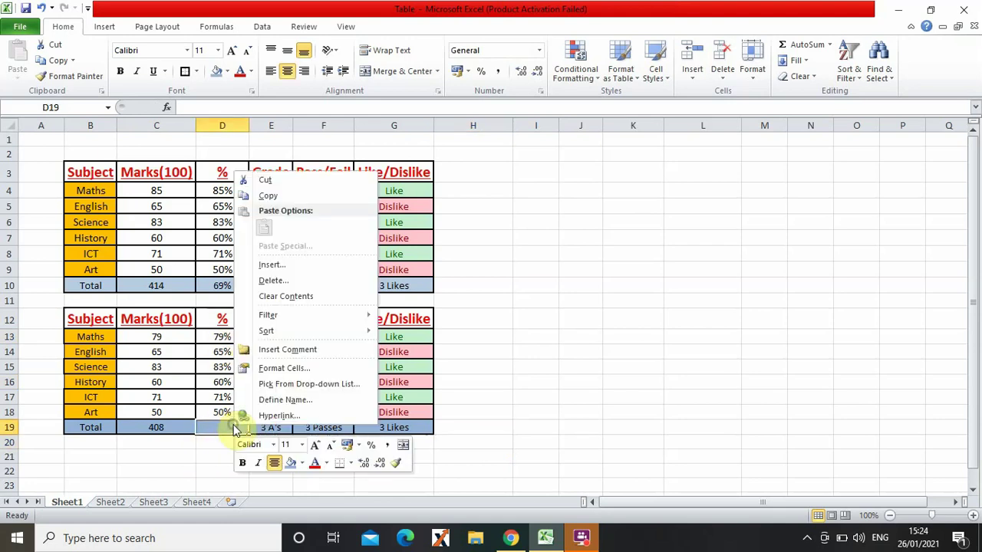
pyautogui.click(609, 377)
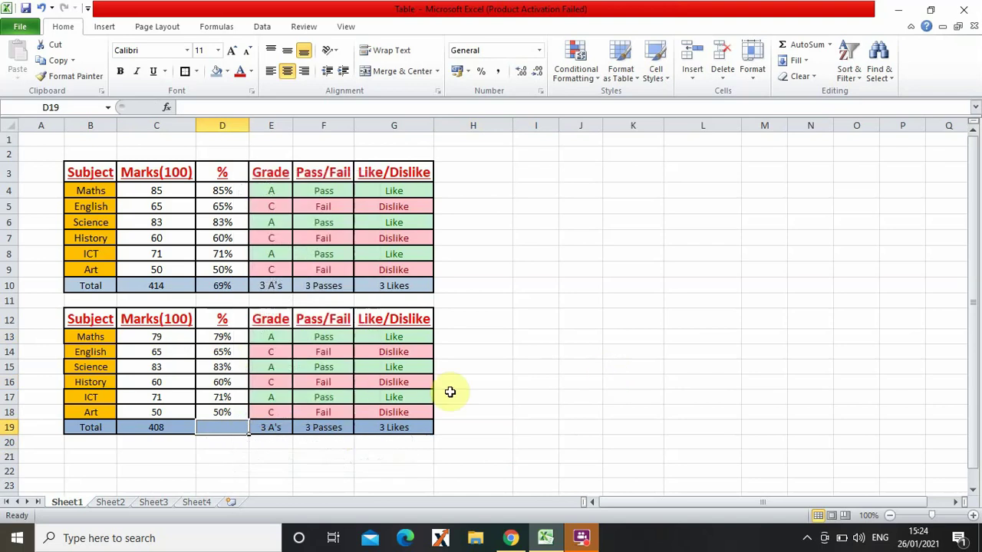
# - Enter =C19/600 in D19 to calculate the overall percentage in the second table's Total row
pyautogui.click(216, 285)
pyautogui.click(218, 426)
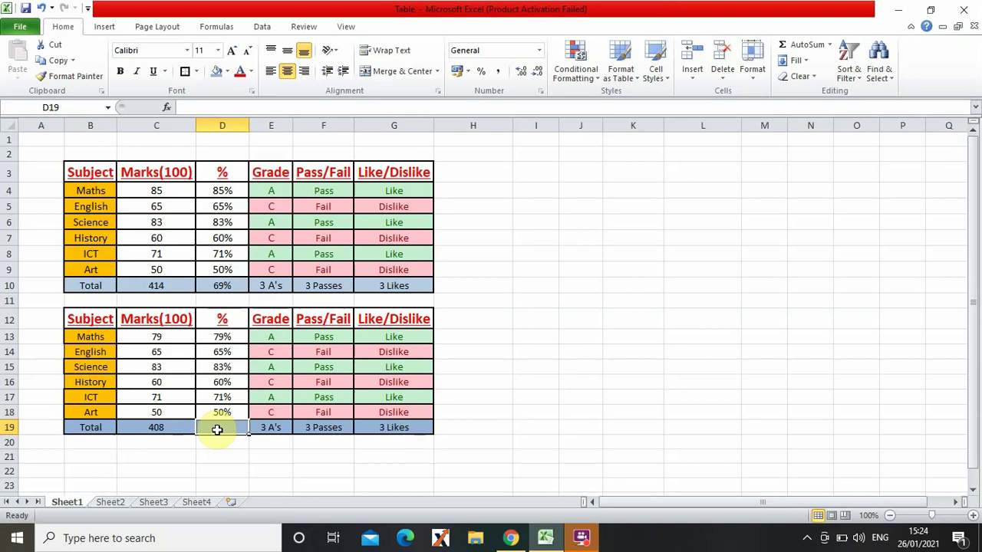
pyautogui.write('=')
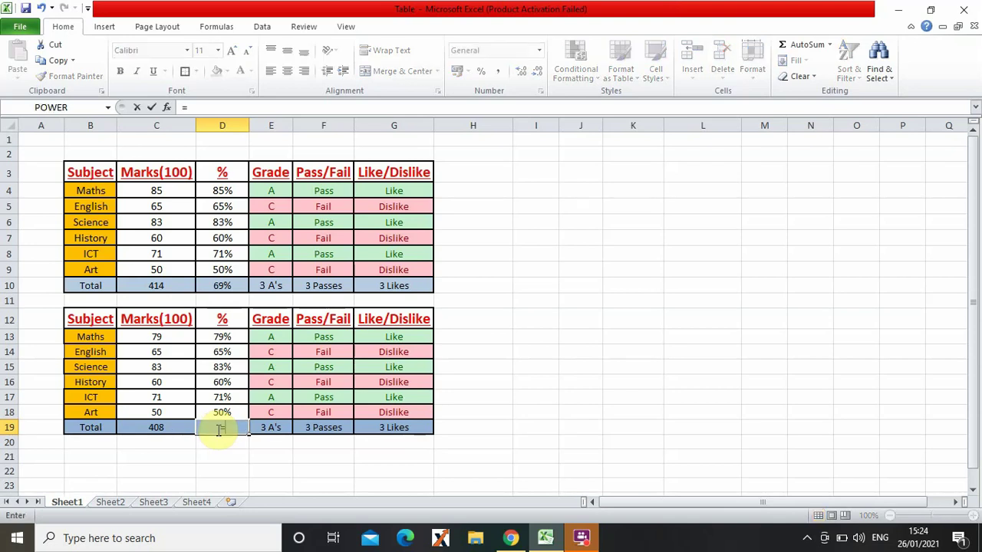
pyautogui.click(232, 286)
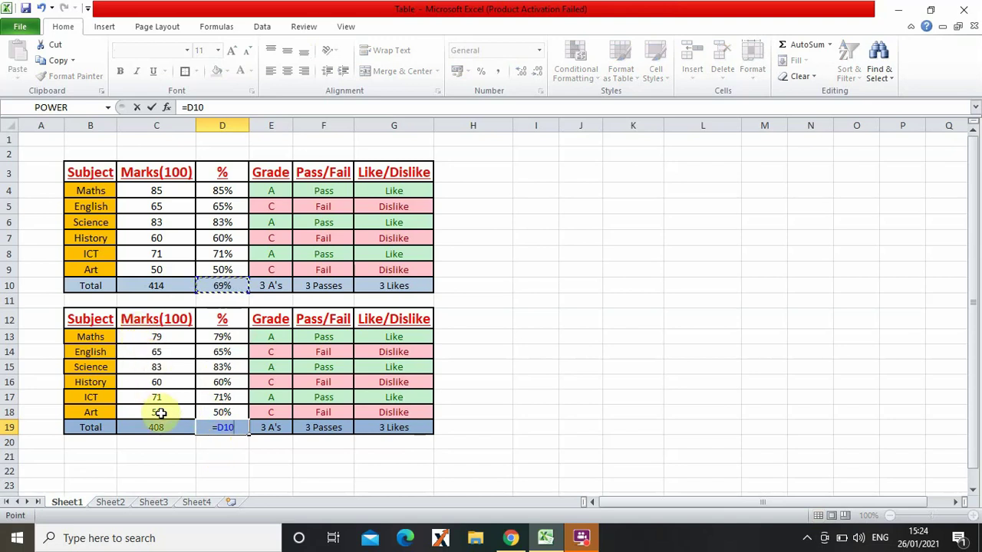
pyautogui.click(166, 439)
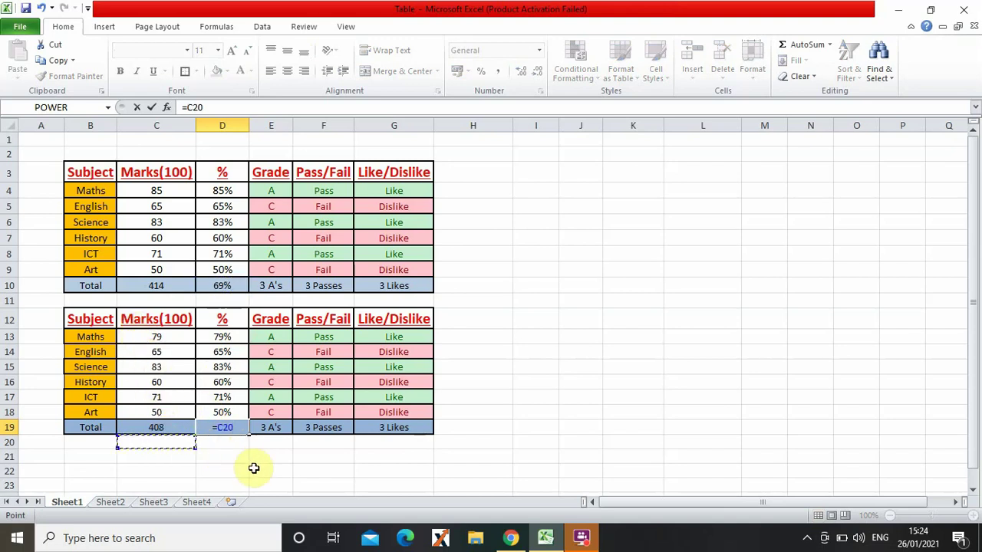
pyautogui.click(165, 425)
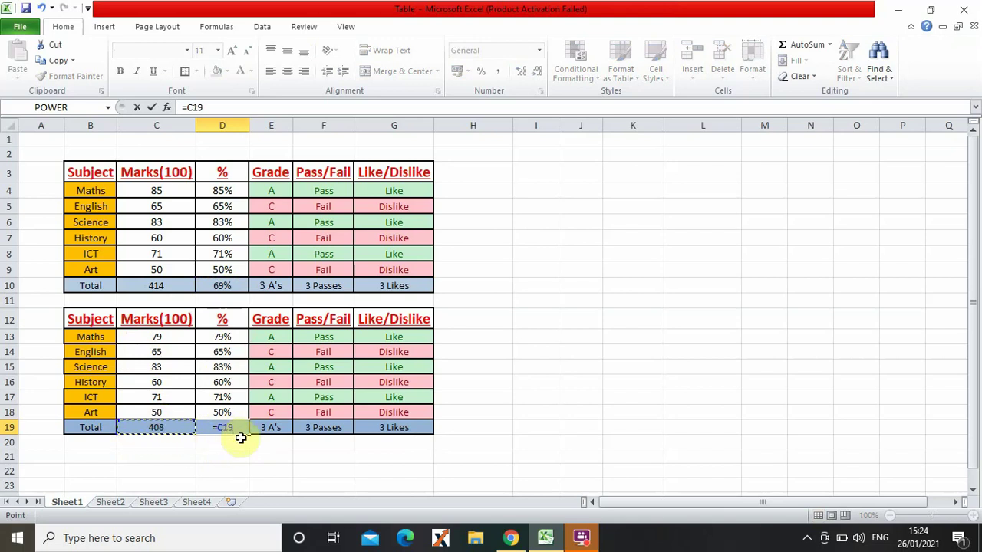
pyautogui.write('/')
pyautogui.write('600')
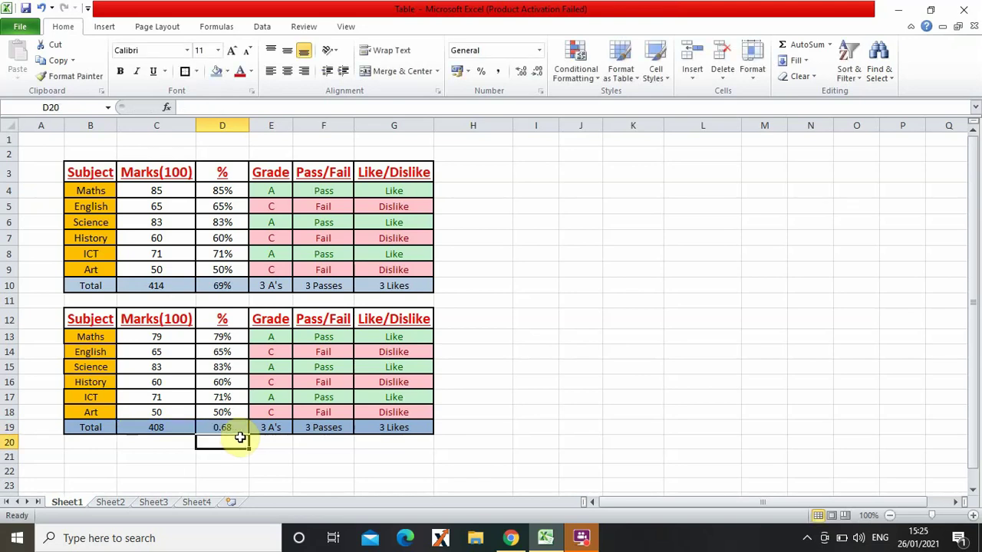
# - Format the overall percentage cell D19 as Percentage with 0 decimal places
pyautogui.click(230, 430)
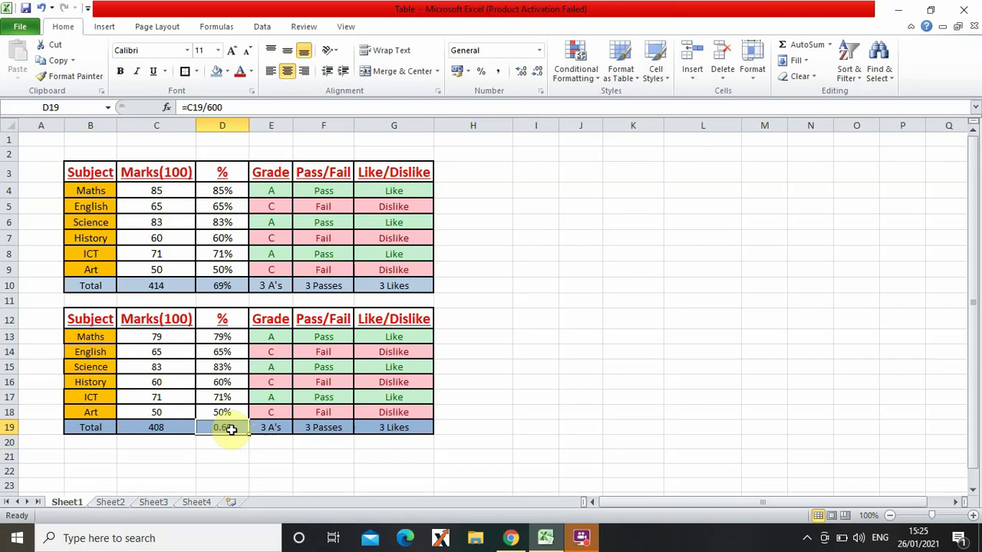
pyautogui.rightClick(233, 433)
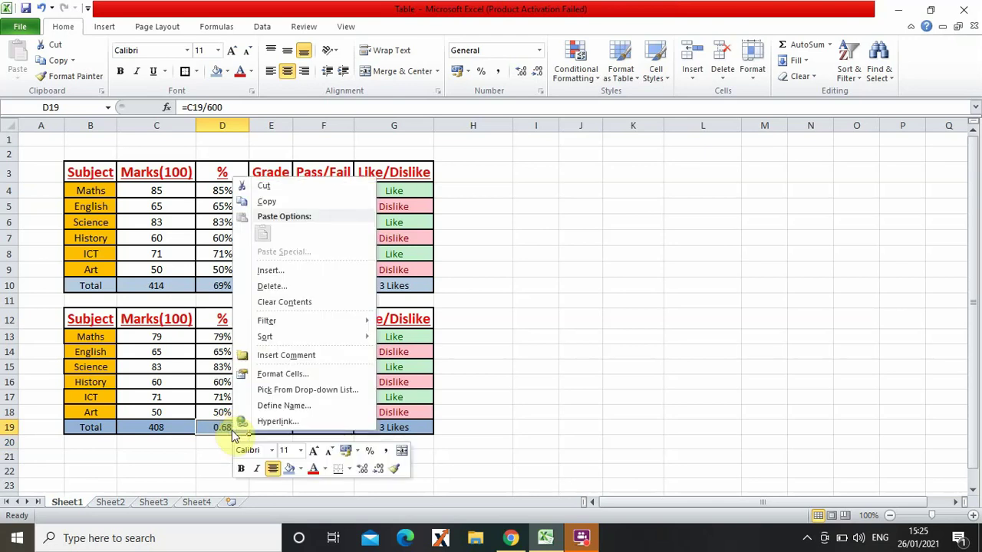
pyautogui.click(284, 374)
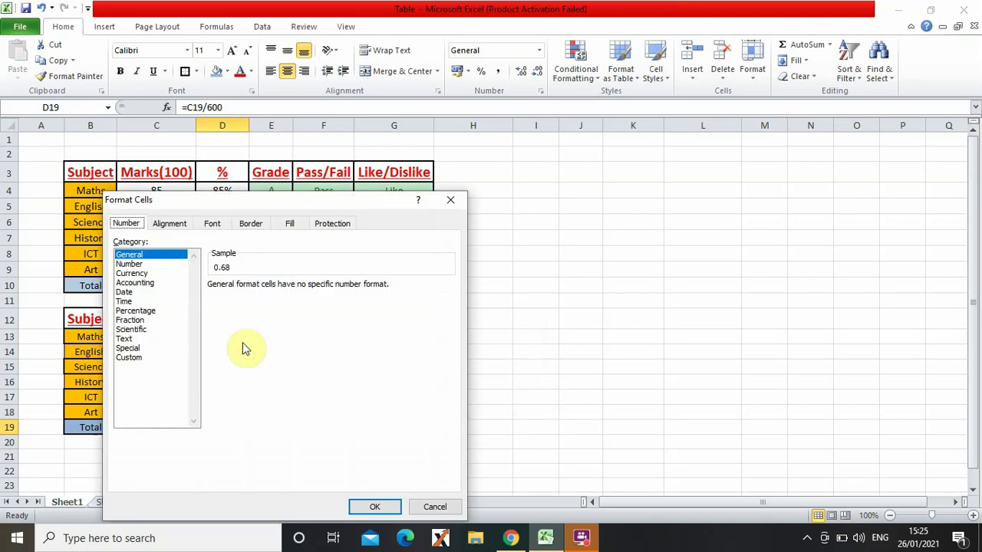
pyautogui.click(152, 311)
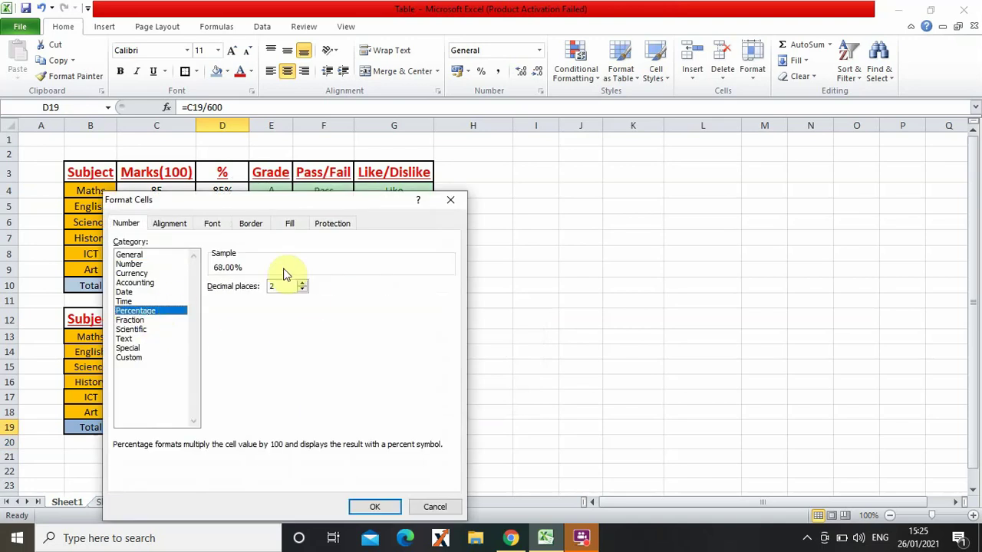
pyautogui.click(303, 284)
pyautogui.click(303, 285)
pyautogui.click(303, 290)
pyautogui.click(303, 290)
pyautogui.click(303, 289)
pyautogui.click(303, 290)
pyautogui.click(371, 507)
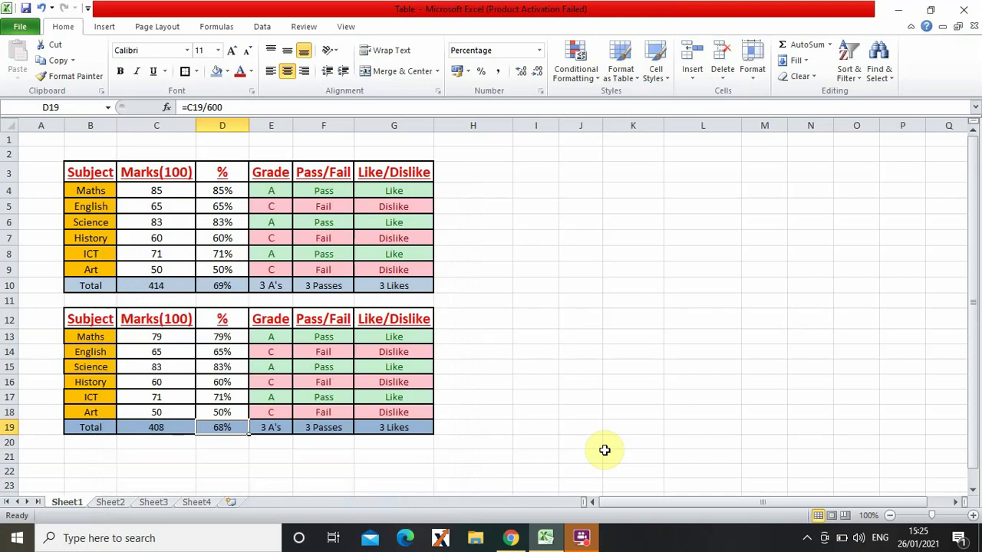
pyautogui.click(604, 450)
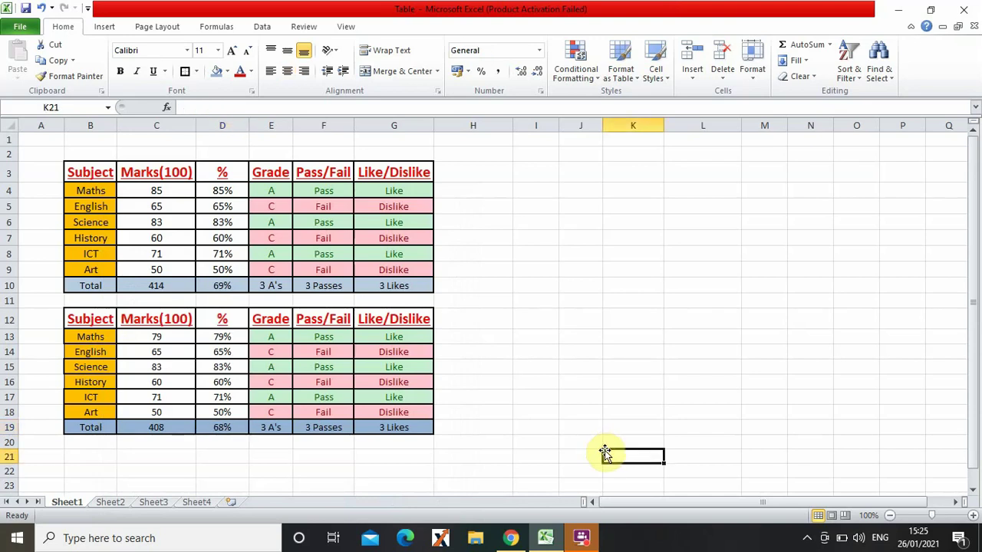
pyautogui.moveTo(74, 319); pyautogui.dragTo(405, 422)
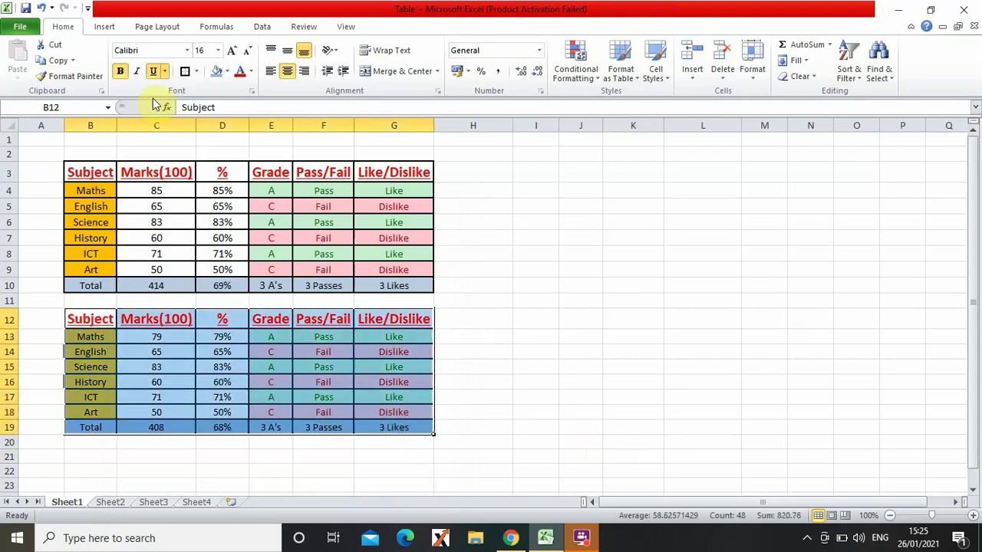
pyautogui.click(635, 334)
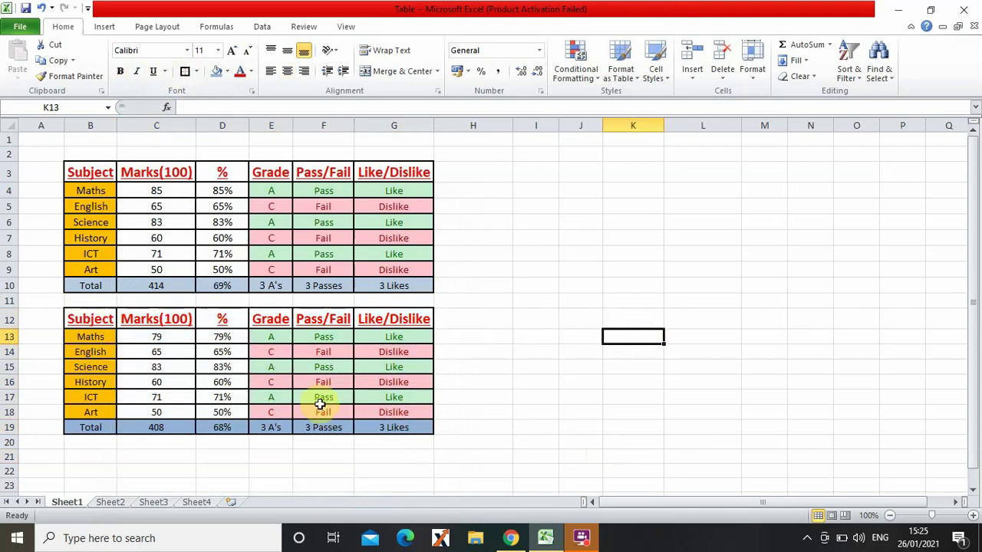